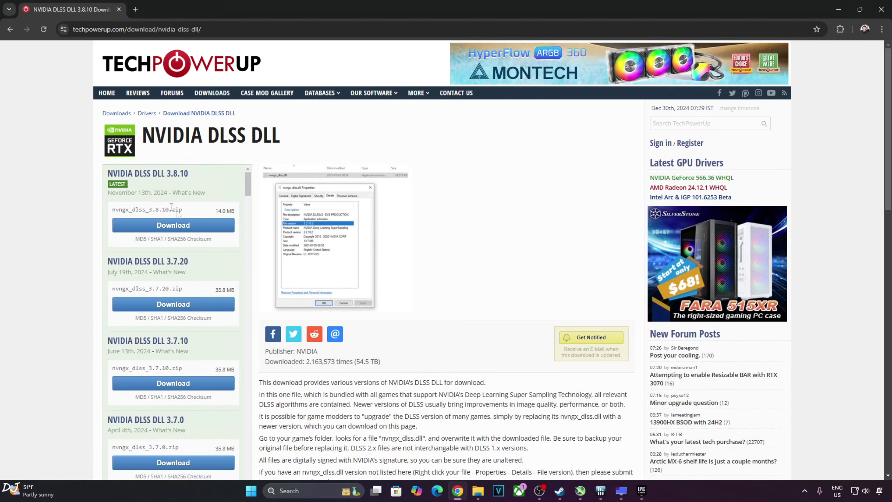
- Start downloading the NVIDIA DLSS DLL 3.8.10 from TechPowerUp
{"action": "left_click", "coordinate": [173, 225]}
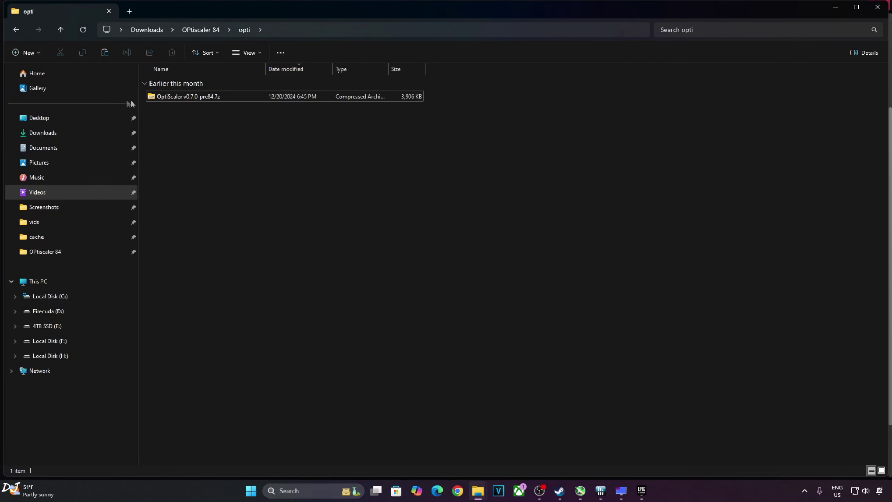
- Extract the six OptiScaler files from the .7z archive into the opti folder
{"action": "double_click", "coordinate": [184, 100]}
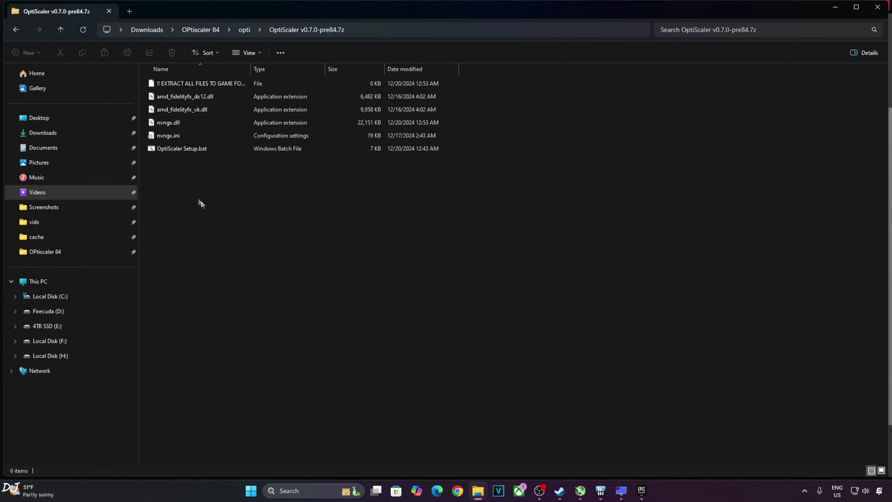
{"action": "left_click_drag", "start_coordinate": [181, 181], "coordinate": [160, 81]}
{"action": "right_click", "coordinate": [173, 151]}
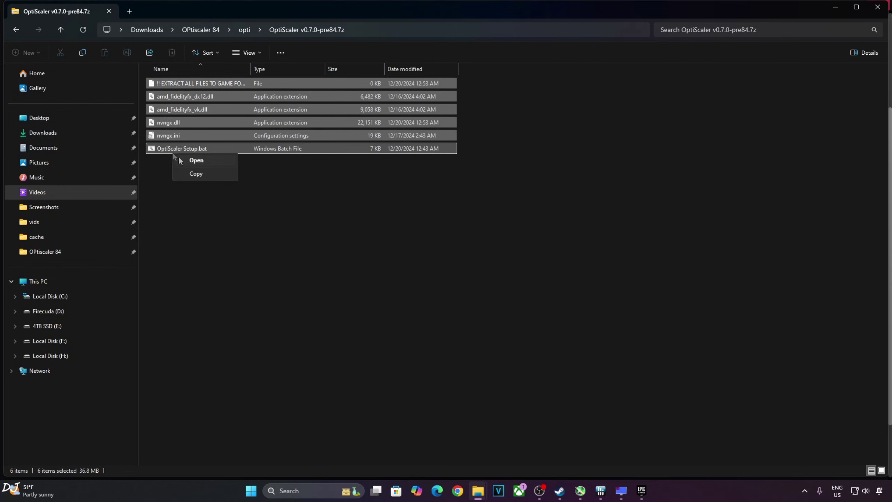
{"action": "left_click", "coordinate": [194, 173]}
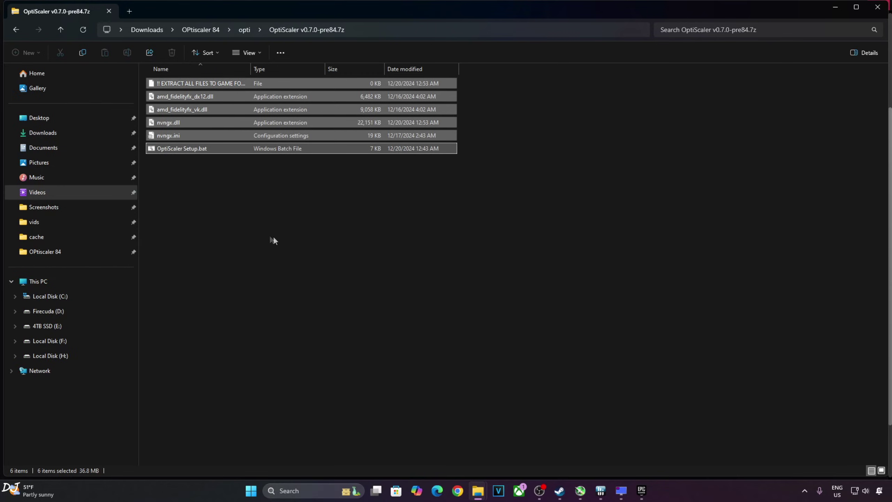
{"action": "left_click", "coordinate": [62, 30]}
{"action": "key", "text": "F2"}
{"action": "right_click", "coordinate": [220, 142]}
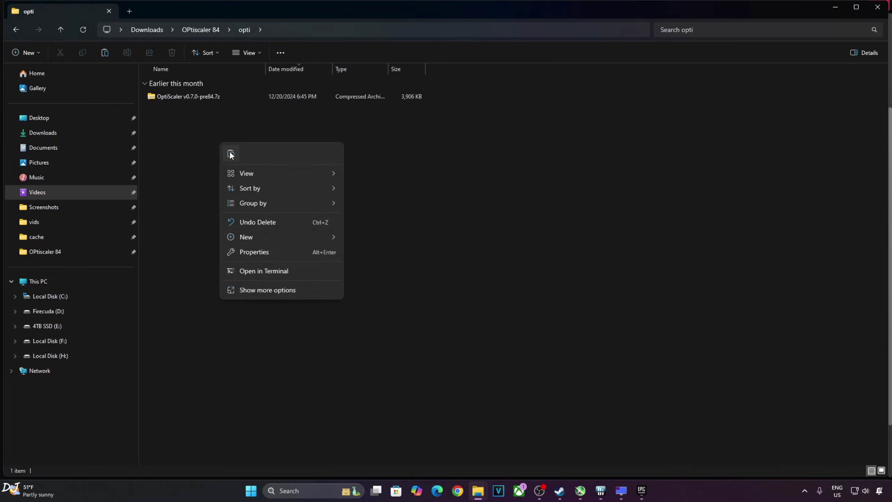
{"action": "left_click", "coordinate": [230, 153]}
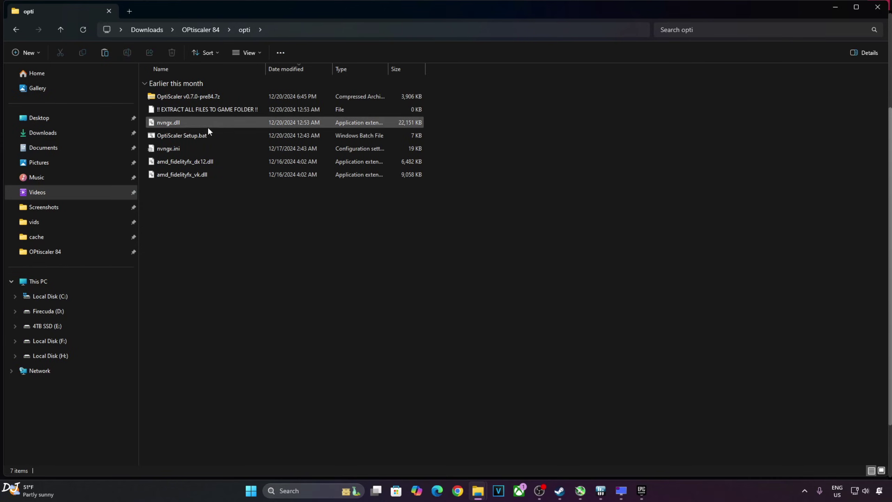
- Rename nvngx.dll to dxgi.dll
{"action": "right_click", "coordinate": [167, 123]}
{"action": "left_click", "coordinate": [209, 265]}
{"action": "left_click", "coordinate": [203, 303]}
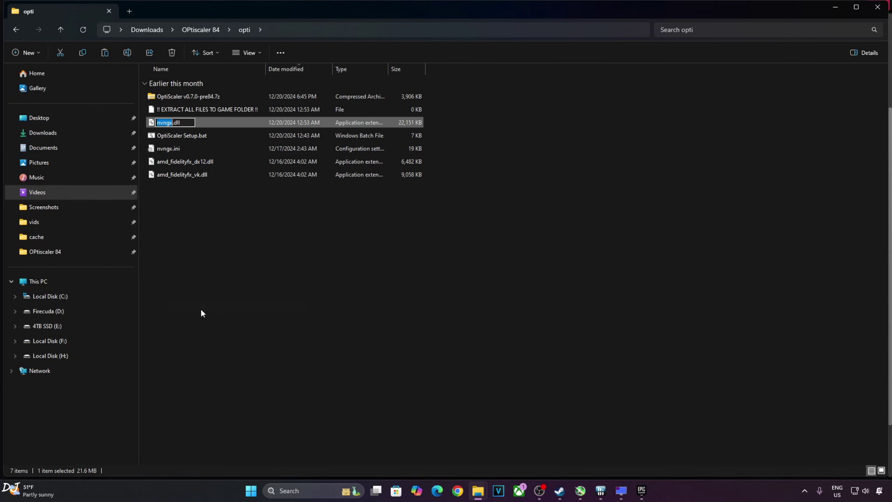
{"action": "type", "text": "dxgi"}
{"action": "key", "text": "Return"}
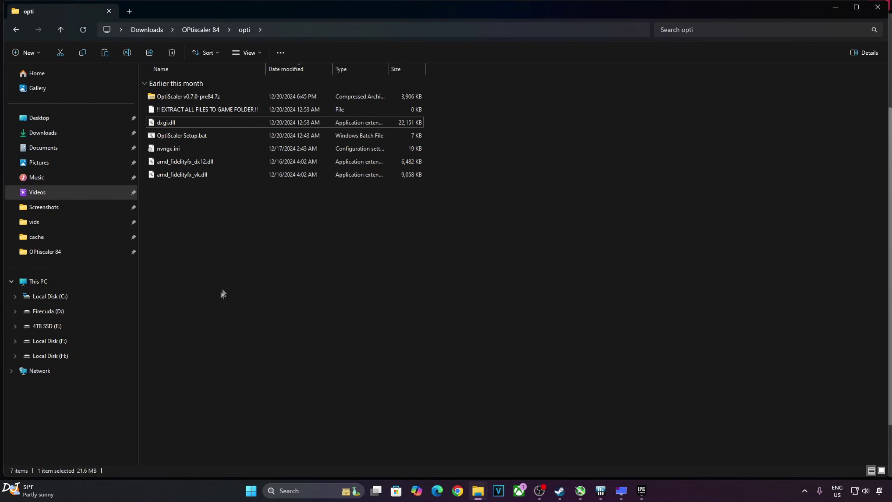
- Copy dxgi.dll, nvngx.ini and amd_fidelityfx_dx12.dll together
{"action": "left_click", "coordinate": [222, 294]}
{"action": "left_click", "coordinate": [192, 160]}
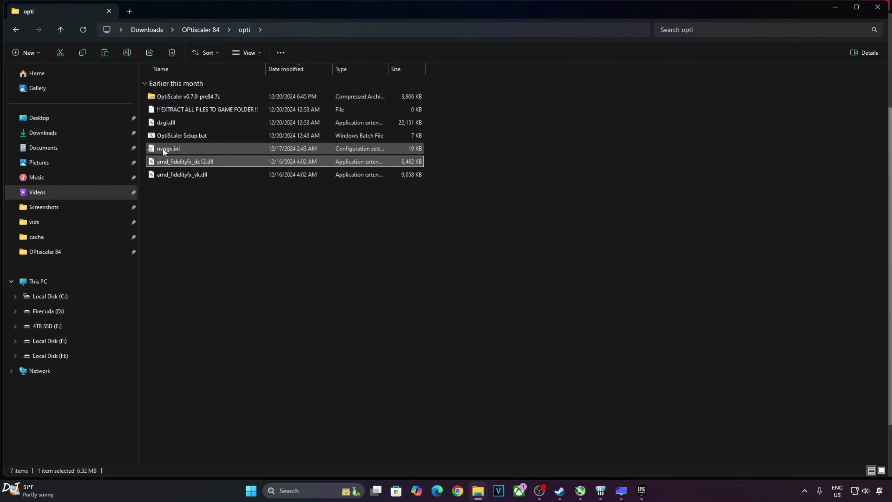
{"action": "left_click", "coordinate": [165, 135], "text": "ctrl"}
{"action": "left_click", "coordinate": [167, 123], "text": "ctrl"}
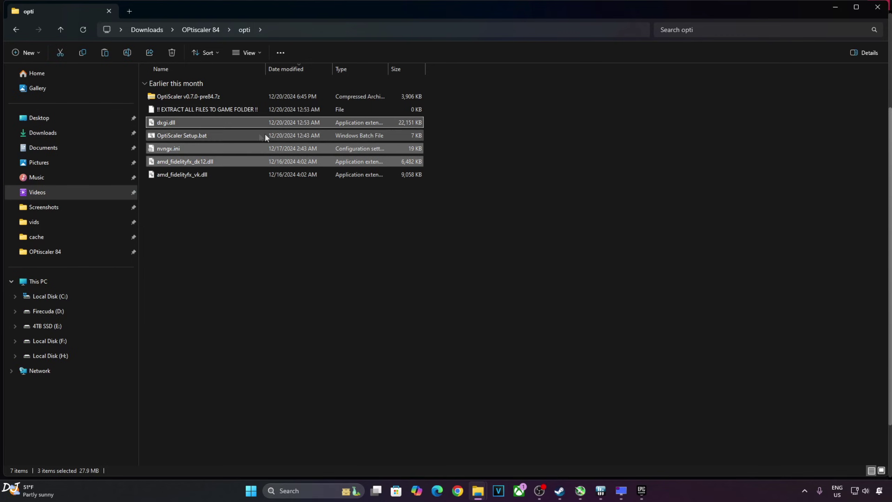
{"action": "key", "text": "F2"}
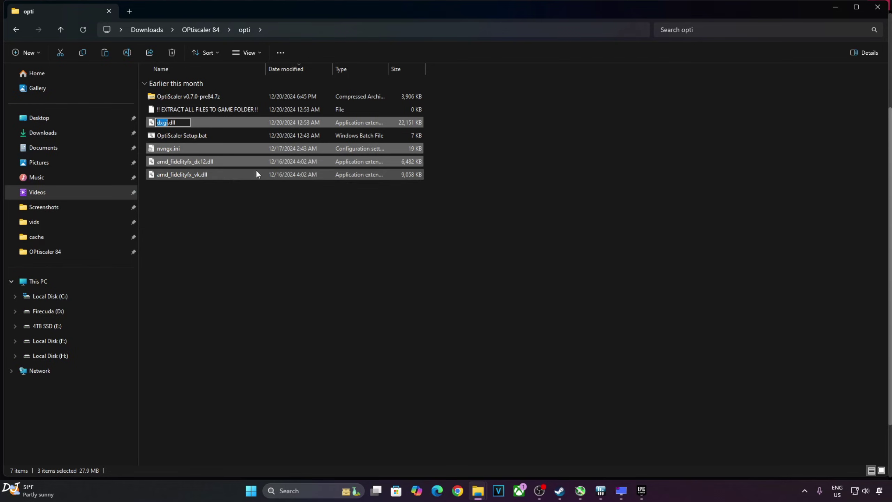
{"action": "right_click", "coordinate": [172, 163]}
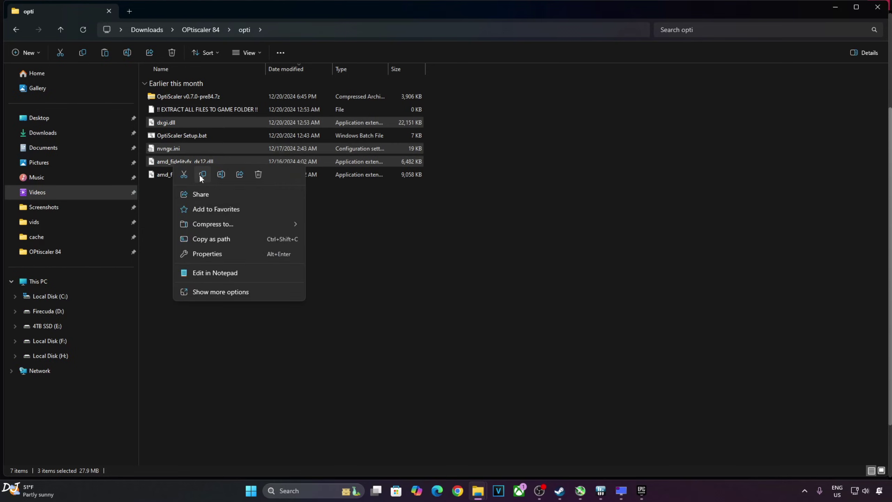
{"action": "left_click", "coordinate": [201, 174]}
{"action": "key", "text": "F2"}
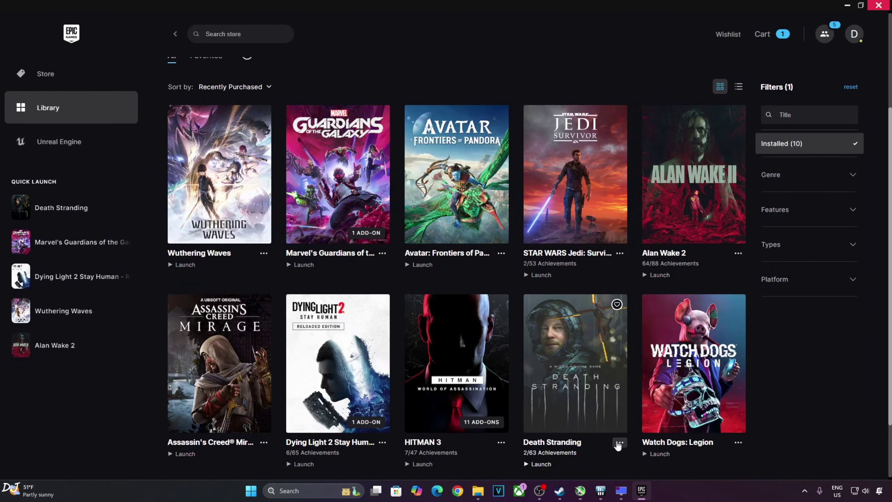
- Open Death Stranding's installation folder from its Manage options in the Epic library
{"action": "left_click", "coordinate": [619, 442]}
{"action": "left_click", "coordinate": [650, 351]}
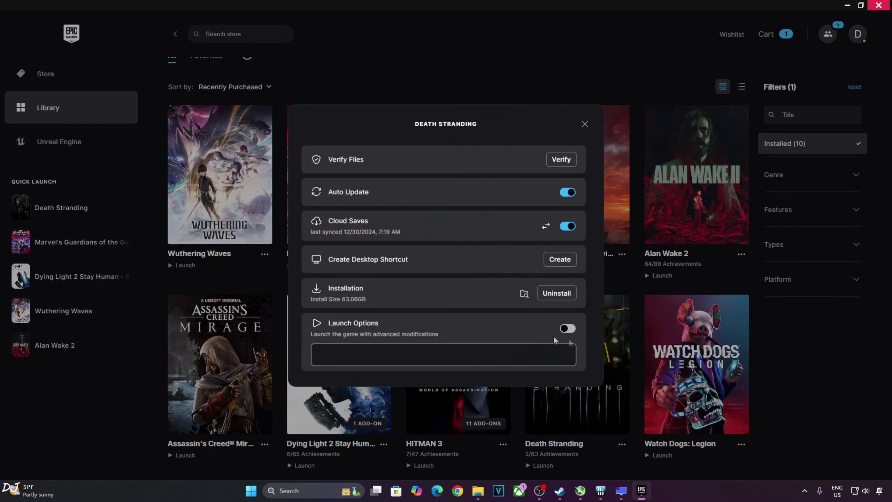
{"action": "left_click", "coordinate": [523, 295]}
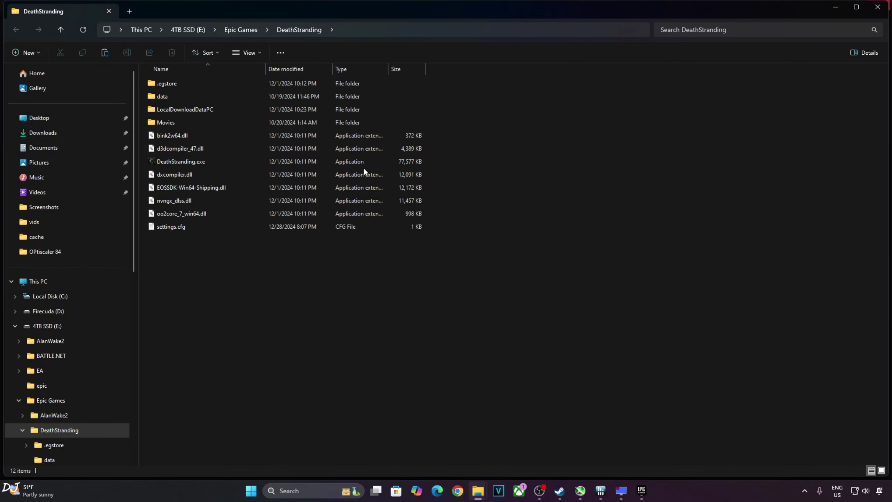
- Paste dxgi.dll, nvngx.ini and amd_fidelityfx_dx12.dll into the DeathStranding folder
{"action": "right_click", "coordinate": [246, 251]}
{"action": "left_click", "coordinate": [259, 259]}
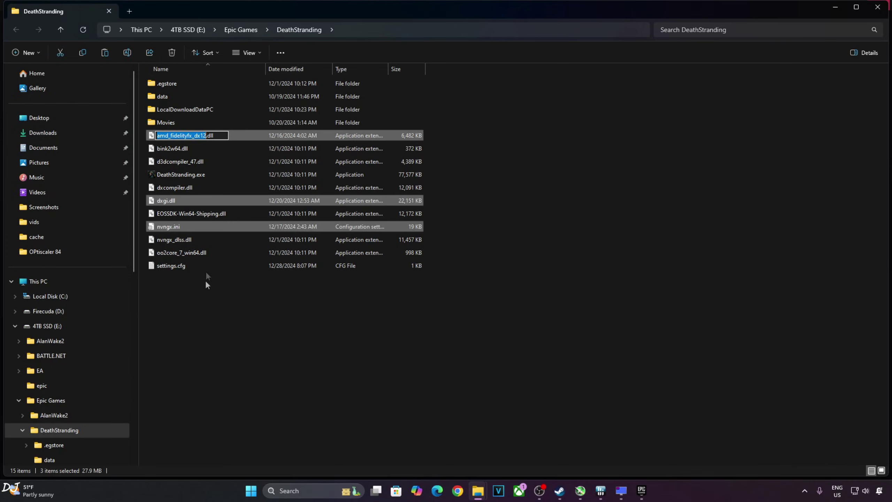
{"action": "left_click", "coordinate": [231, 299]}
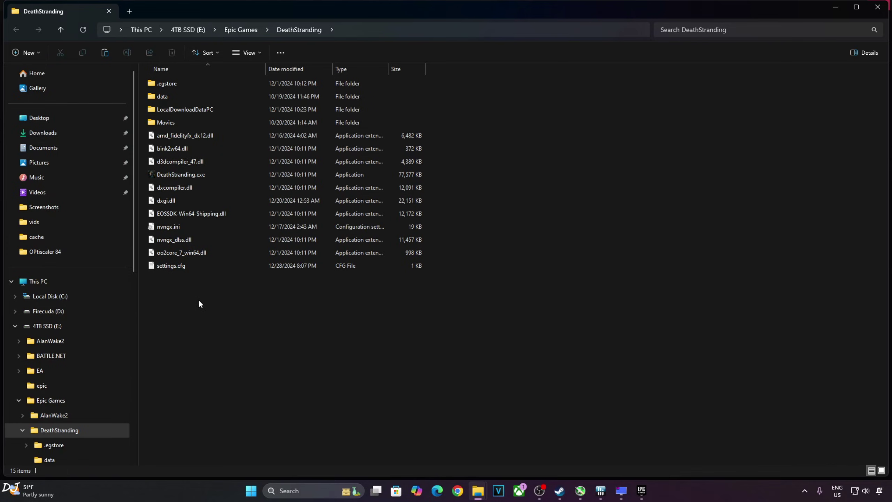
- Replace the game's nvngx_dlss.dll with version 3.8.10 from nvngx_dlss_3.8.10.zip
{"action": "mouse_move", "coordinate": [179, 245]}
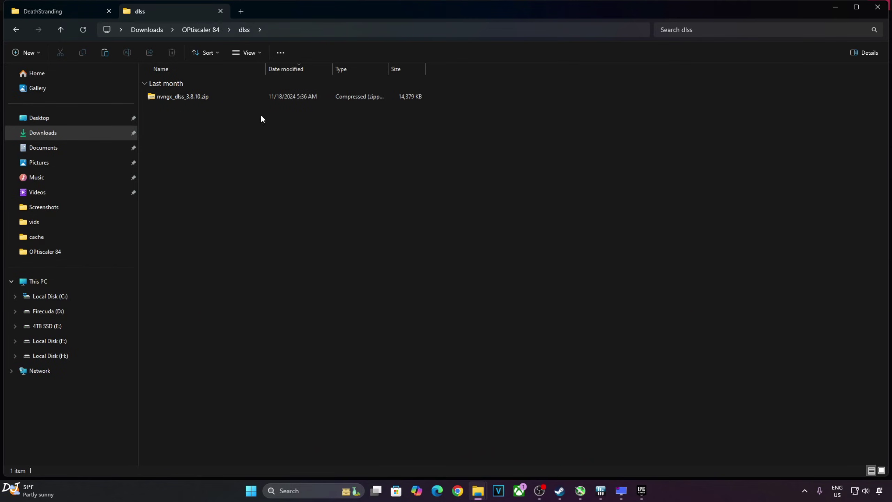
{"action": "double_click", "coordinate": [175, 97]}
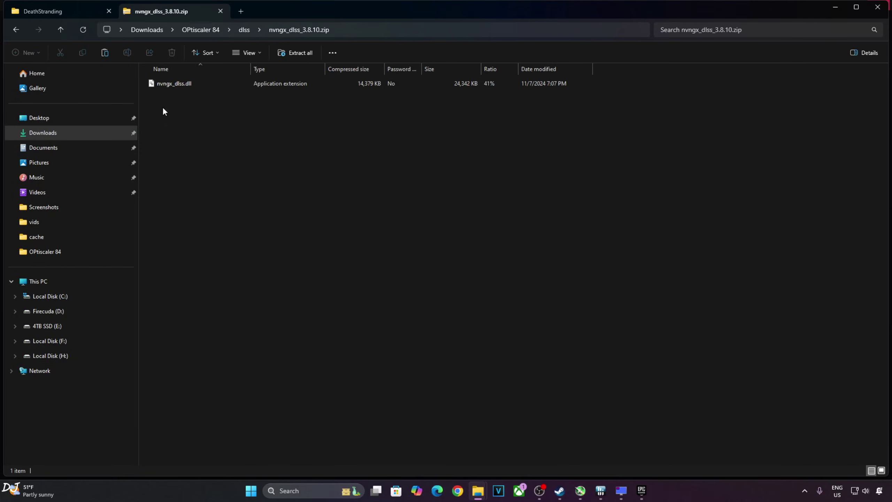
{"action": "right_click", "coordinate": [178, 84]}
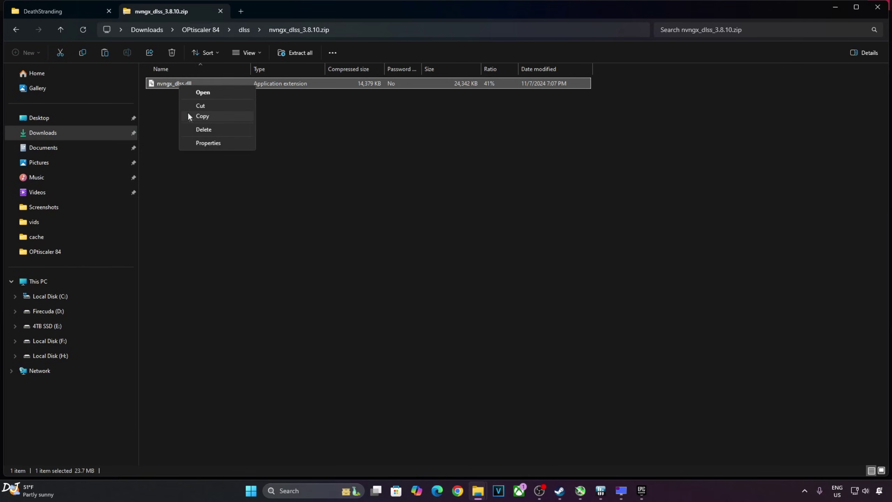
{"action": "left_click", "coordinate": [191, 117]}
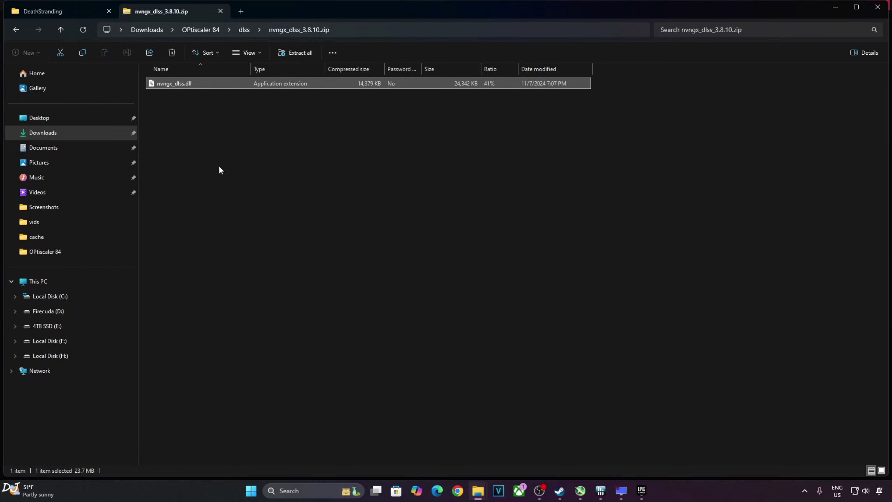
{"action": "left_click", "coordinate": [57, 13]}
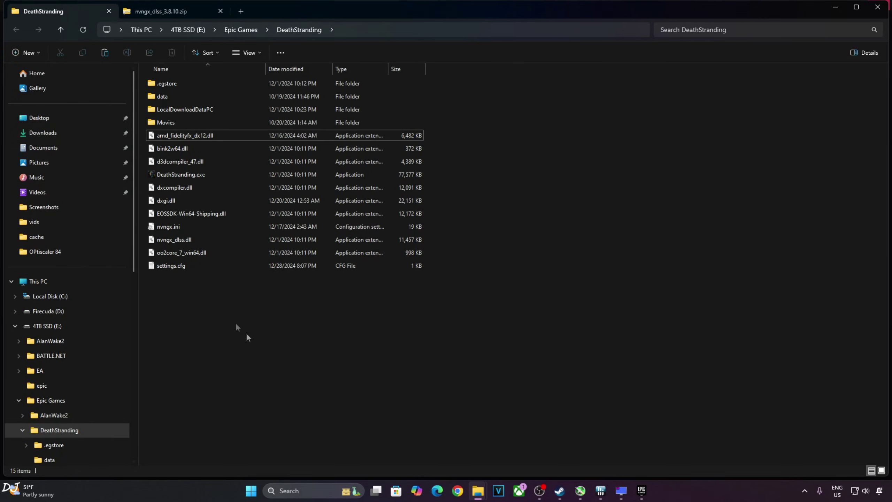
{"action": "right_click", "coordinate": [192, 276]}
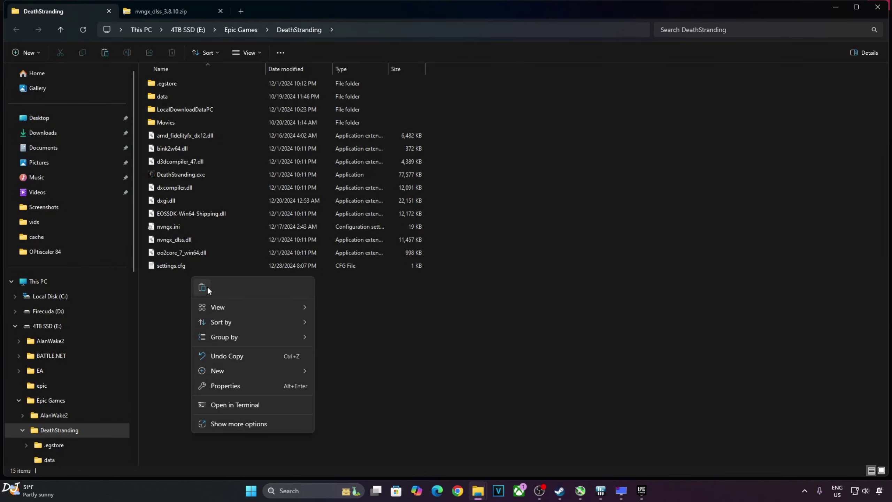
{"action": "left_click", "coordinate": [202, 287]}
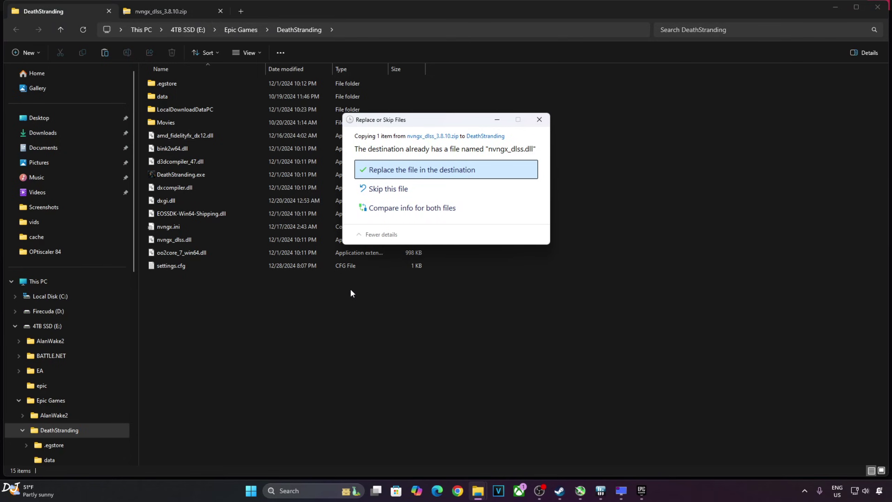
{"action": "left_click", "coordinate": [422, 171]}
{"action": "left_click", "coordinate": [211, 323]}
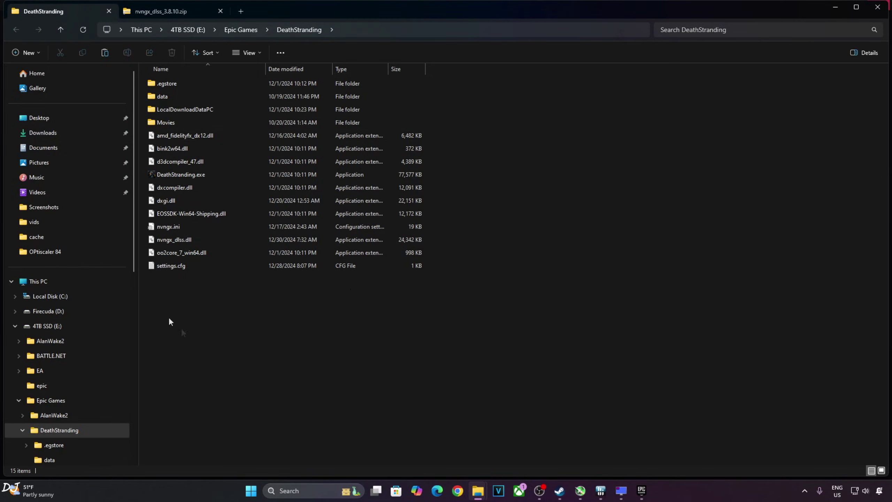
{"action": "mouse_move", "coordinate": [178, 240]}
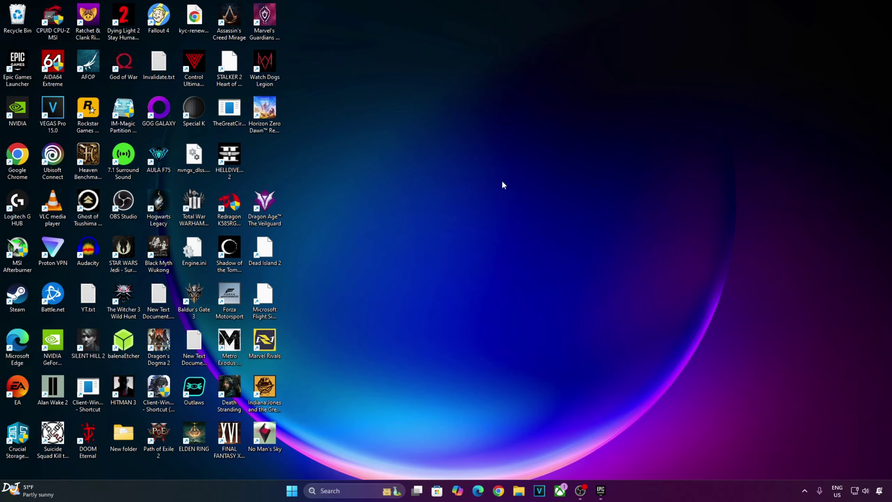
- Bring up the default graphics settings via Display settings and Graphics
{"action": "right_click", "coordinate": [502, 181]}
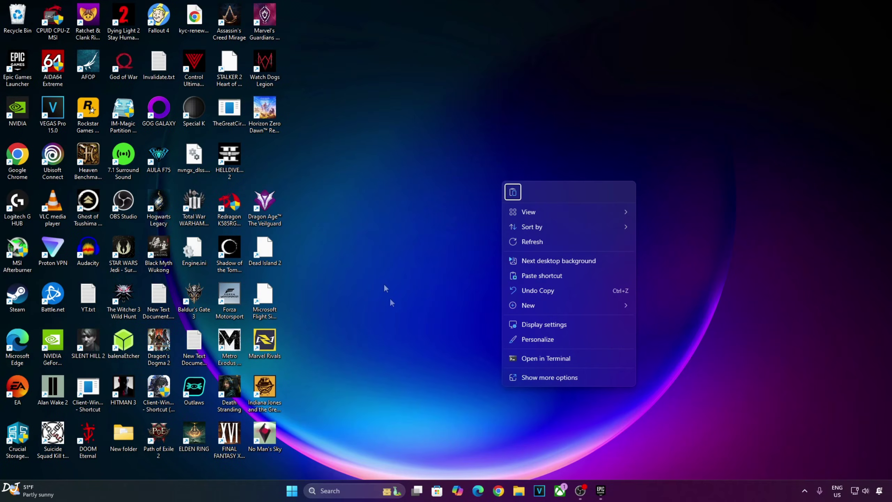
{"action": "left_click", "coordinate": [551, 324]}
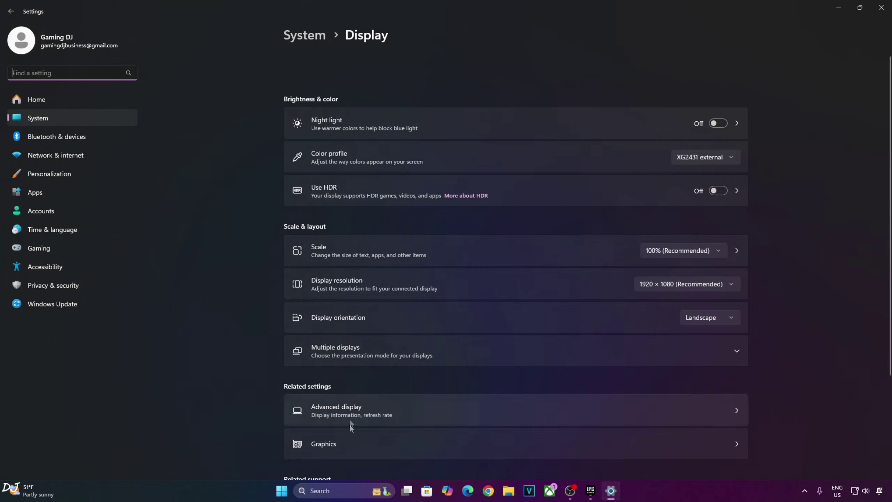
{"action": "left_click", "coordinate": [352, 443]}
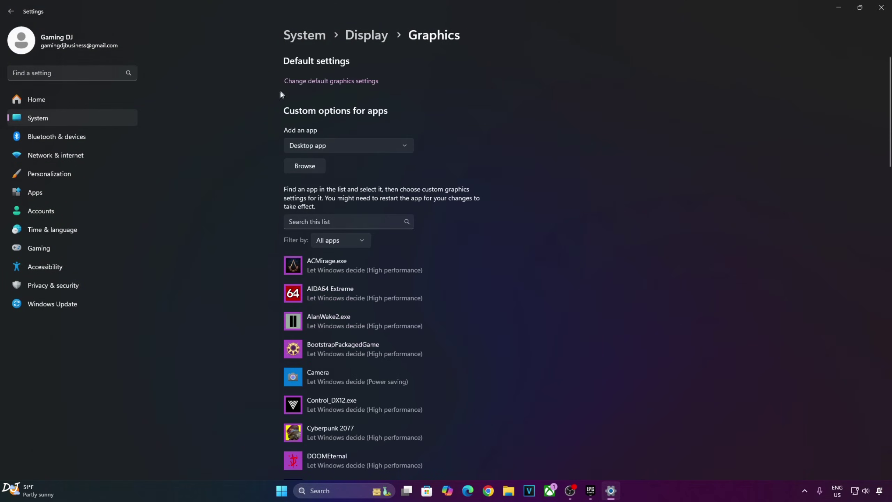
{"action": "left_click", "coordinate": [293, 81]}
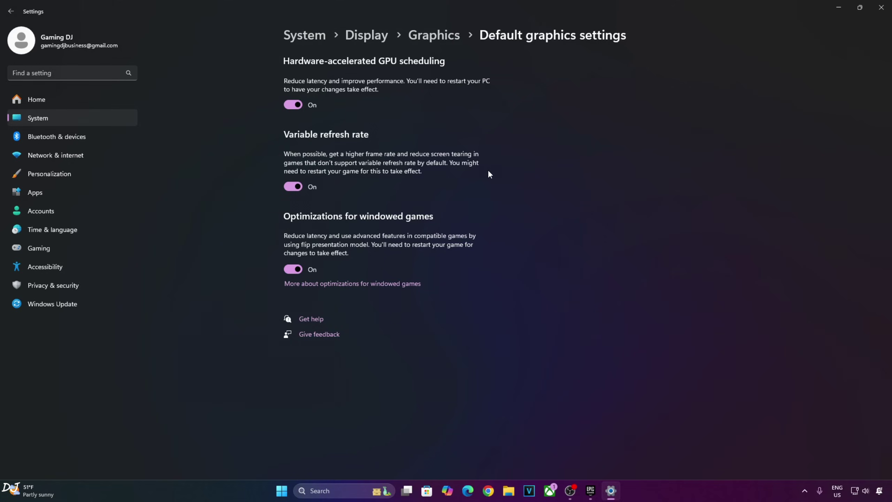
- Launch NVIDIA Control Panel from a Windows search
{"action": "key", "text": "super"}
{"action": "type", "text": "NVIDIA Control Panel"}
{"action": "key", "text": "Escape"}
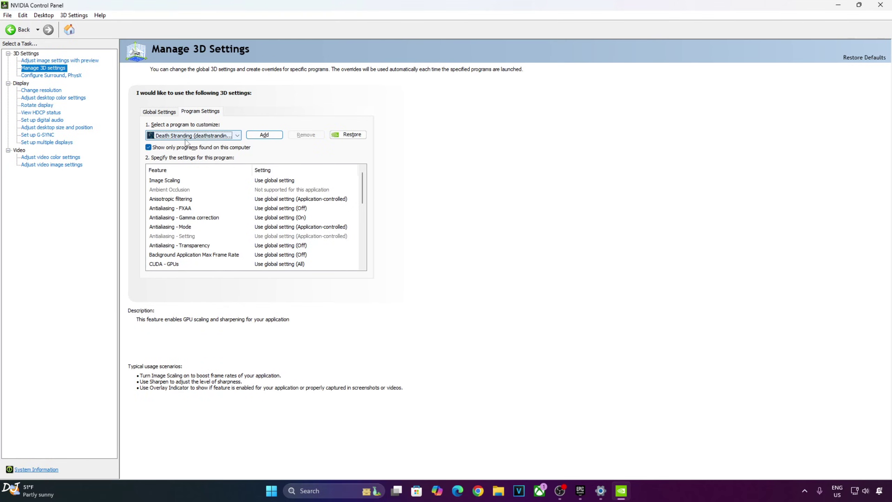
- Review Death Stranding's per-program 3D settings and check the Set up G-SYNC page
{"action": "mouse_move", "coordinate": [225, 150]}
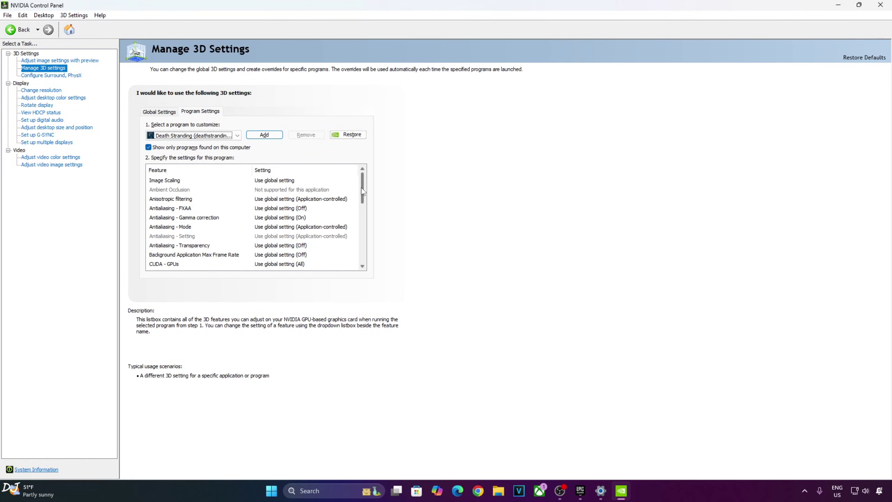
{"action": "scroll", "coordinate": [363, 197], "scroll_direction": "down", "scroll_amount": 2}
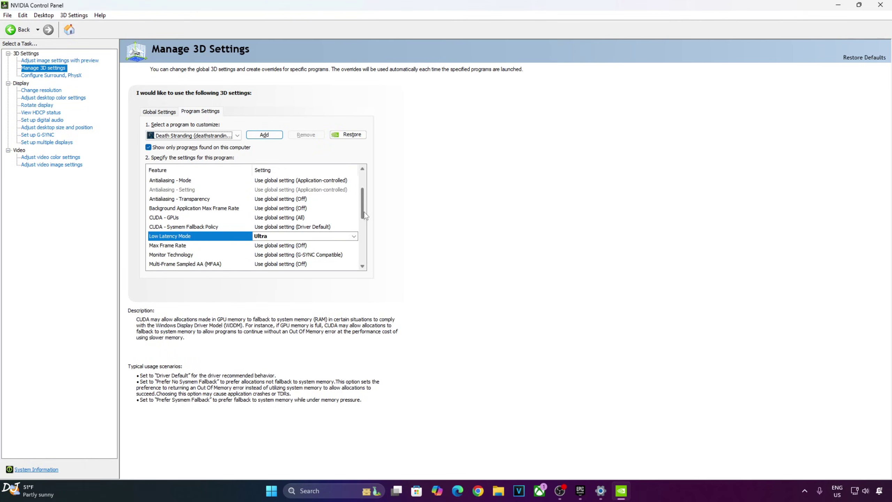
{"action": "left_click_drag", "start_coordinate": [364, 211], "coordinate": [362, 261]}
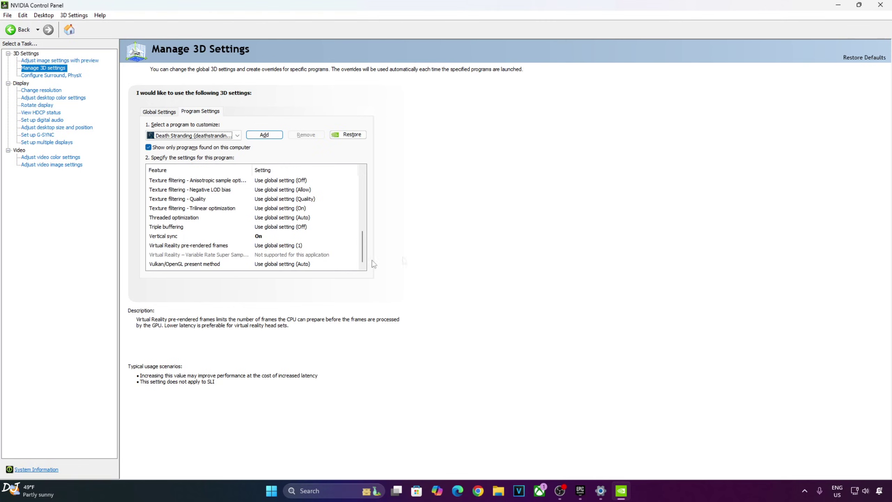
{"action": "left_click", "coordinate": [36, 136]}
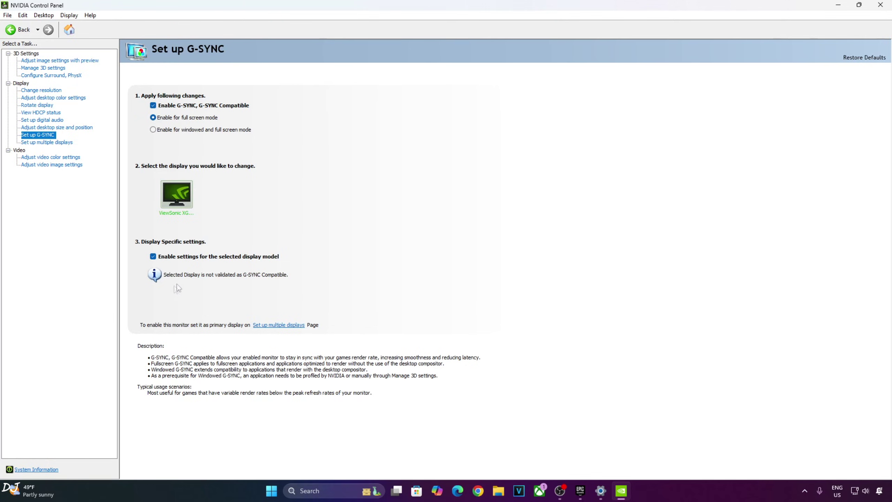
{"action": "left_click", "coordinate": [44, 69]}
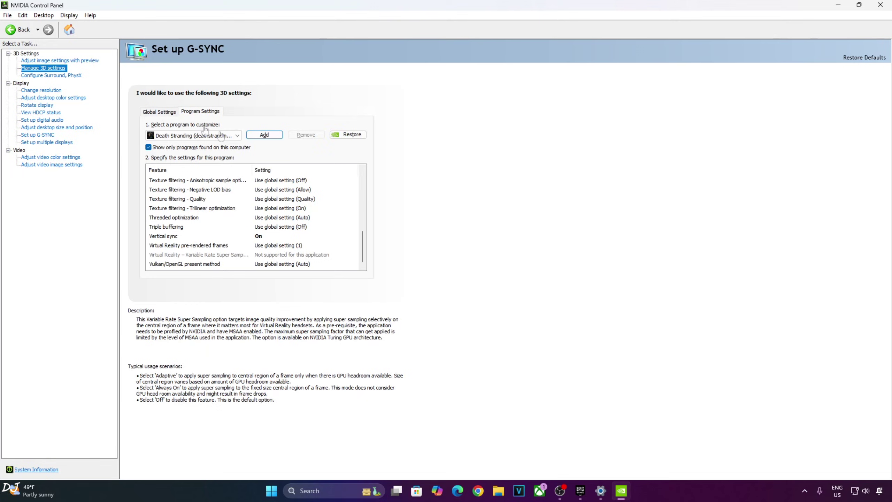
- Inspect the 3D settings profile for Control (control_dx12.exe)
{"action": "left_click", "coordinate": [237, 136]}
{"action": "scroll", "coordinate": [178, 215], "scroll_direction": "up", "scroll_amount": 4}
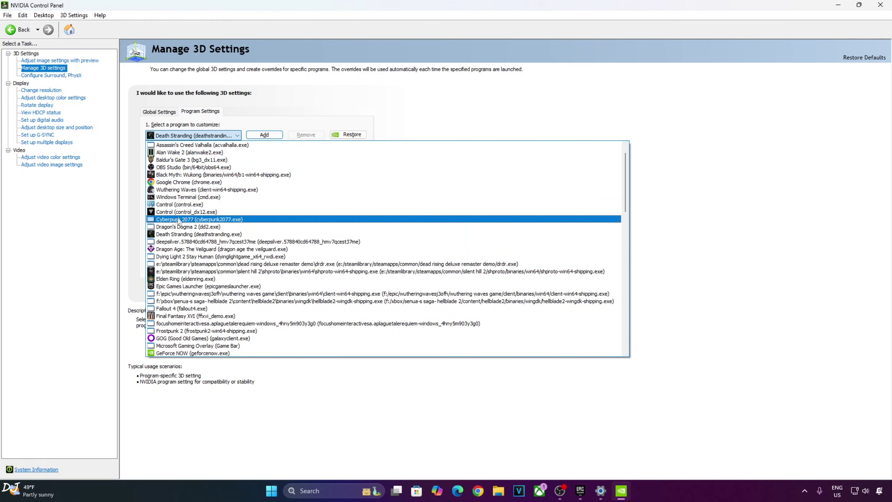
{"action": "left_click", "coordinate": [177, 212]}
{"action": "scroll", "coordinate": [365, 208], "scroll_direction": "down", "scroll_amount": 6}
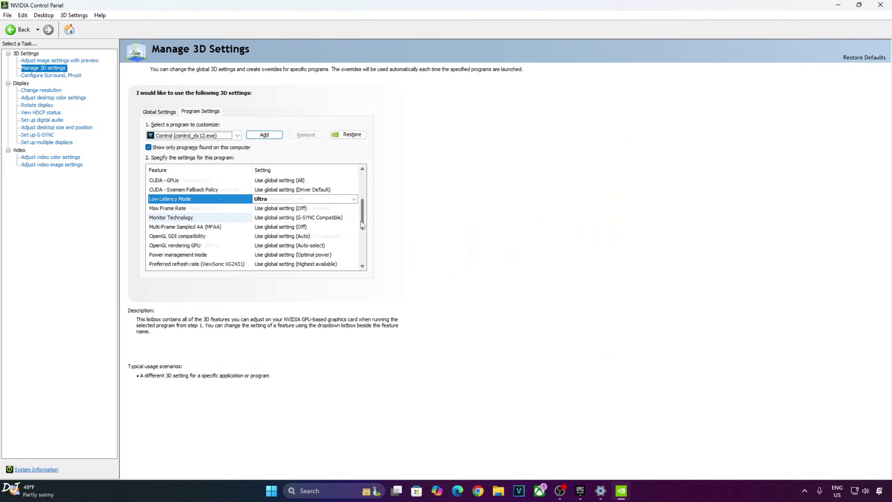
- Inspect the 3D settings profile for Suicide Squad
{"action": "left_click", "coordinate": [235, 137]}
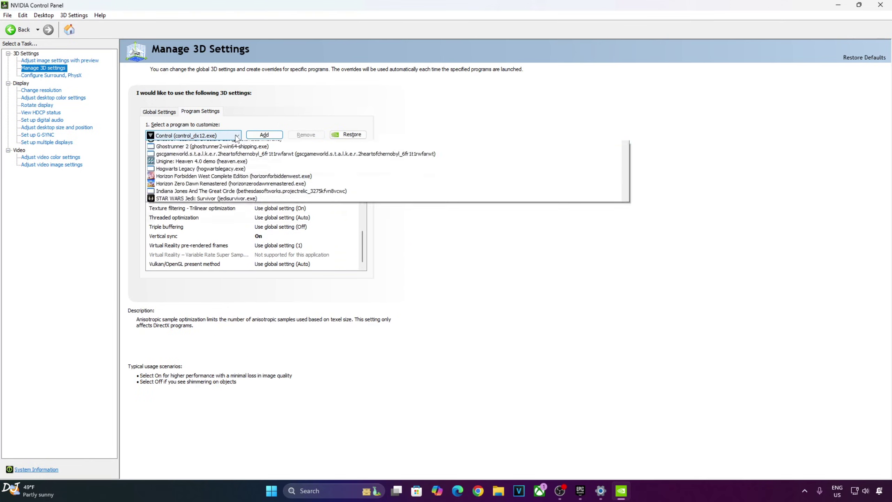
{"action": "left_click", "coordinate": [196, 170]}
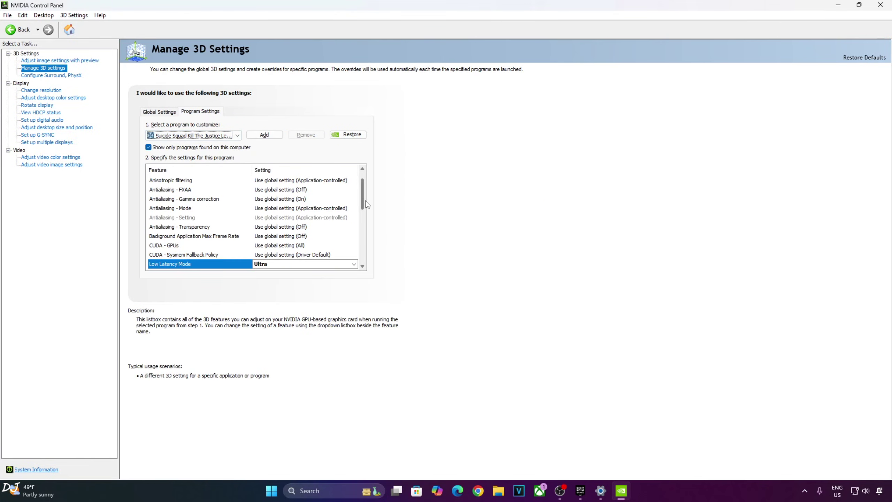
{"action": "scroll", "coordinate": [360, 218], "scroll_direction": "down", "scroll_amount": 6}
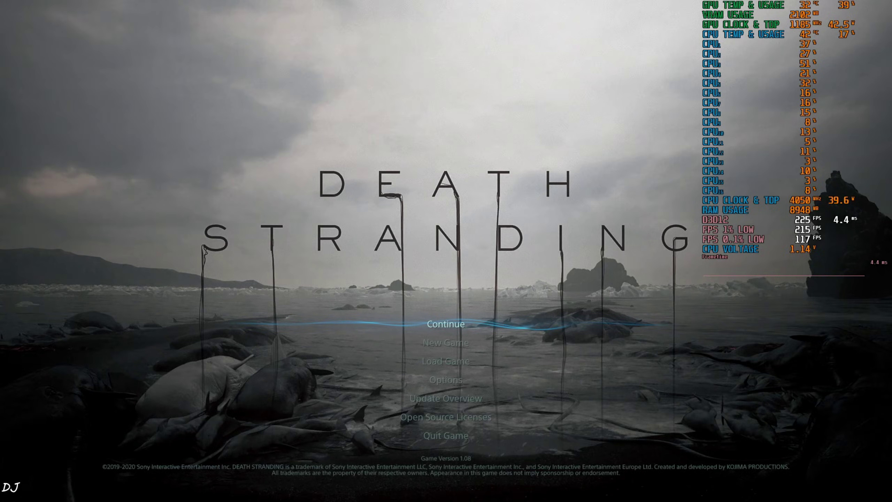
- Scroll Death Stranding's graphics settings down to NVIDIA DLSS at Quality, then return to Options
{"action": "left_click", "coordinate": [392, 348]}
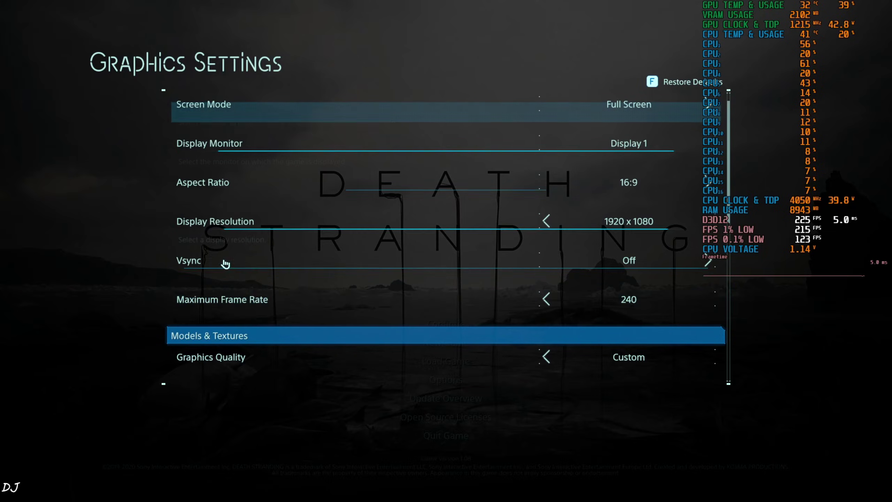
{"action": "scroll", "coordinate": [322, 264], "scroll_direction": "down", "scroll_amount": 5}
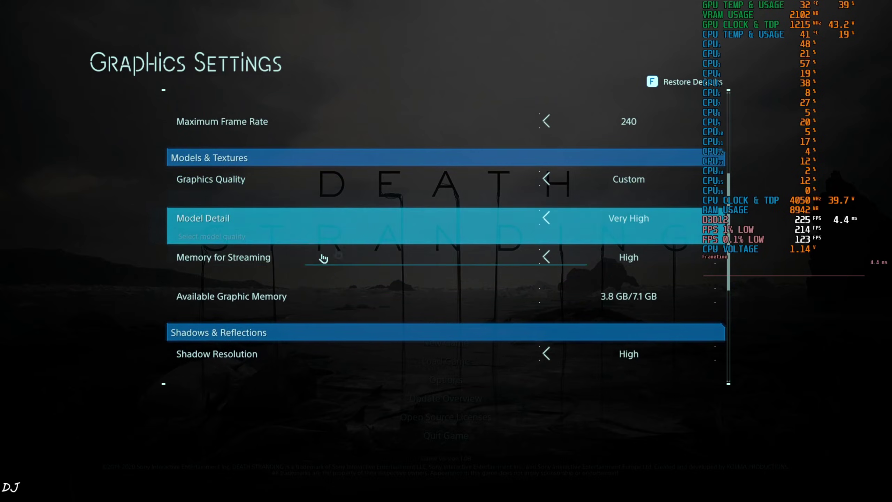
{"action": "scroll", "coordinate": [295, 255], "scroll_direction": "down", "scroll_amount": 2}
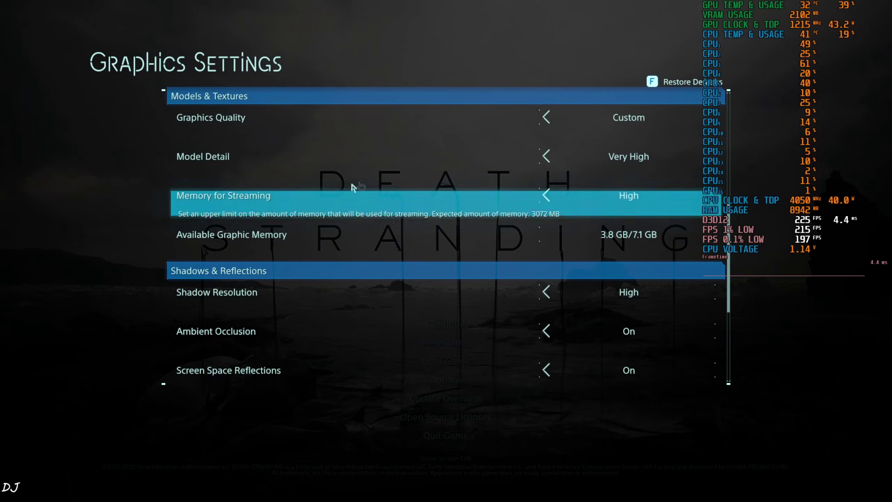
{"action": "scroll", "coordinate": [315, 242], "scroll_direction": "down", "scroll_amount": 2}
{"action": "scroll", "coordinate": [364, 235], "scroll_direction": "down", "scroll_amount": 2}
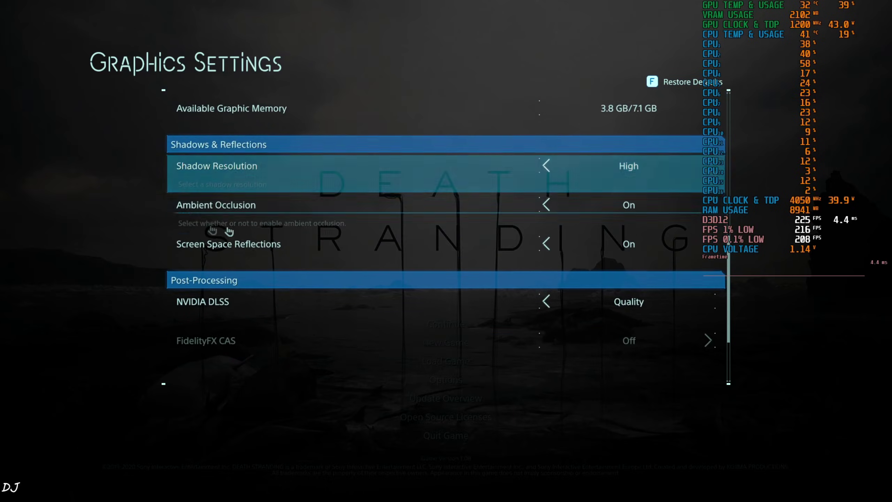
{"action": "scroll", "coordinate": [213, 236], "scroll_direction": "down", "scroll_amount": 2}
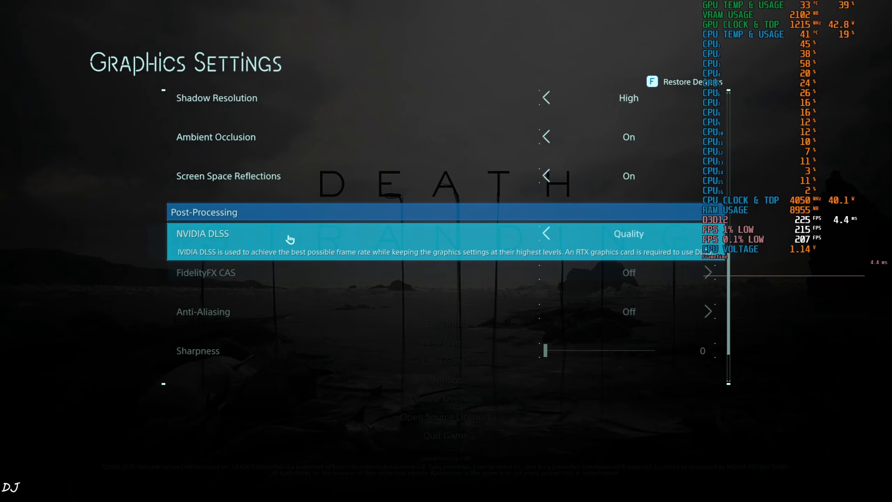
{"action": "scroll", "coordinate": [290, 239], "scroll_direction": "down", "scroll_amount": 2}
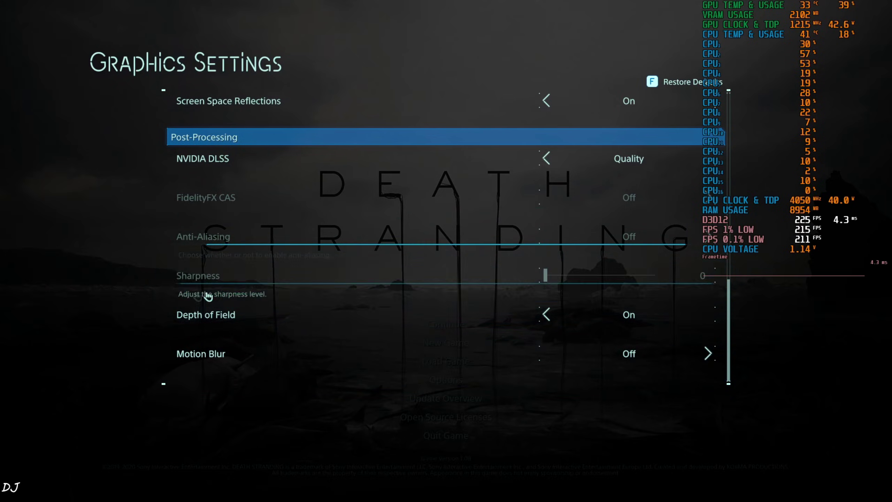
{"action": "key", "text": "Escape"}
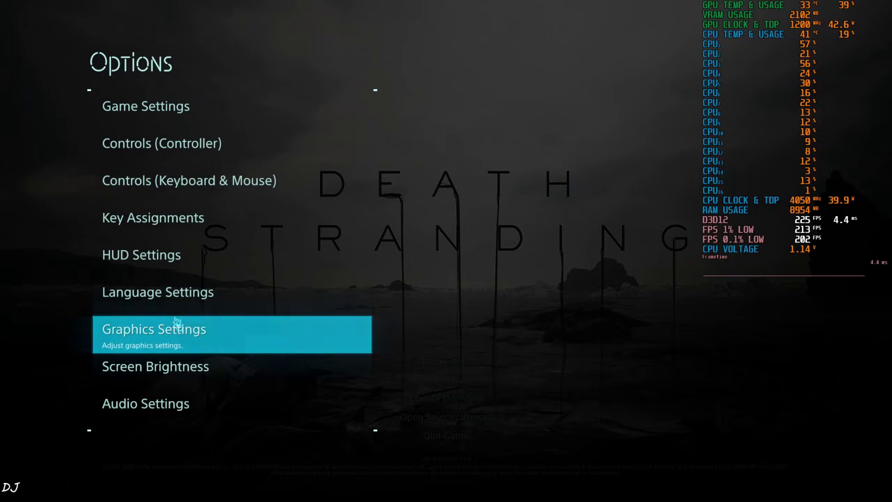
- Toggle the OptiScaler overlay with Insert while resuming gameplay
{"action": "key", "text": "Insert"}
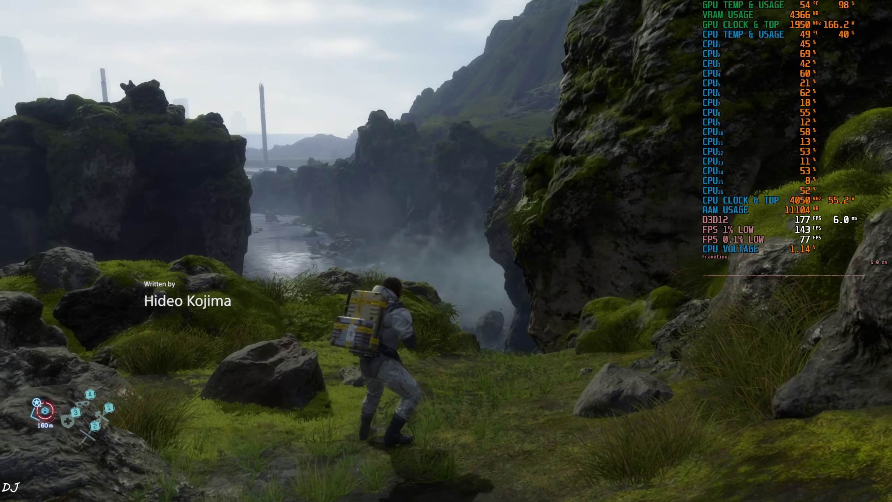
- Enable FG HUD Fix in OptiScaler, briefly try the FG debug view, then close the overlay
{"action": "key", "text": "Insert"}
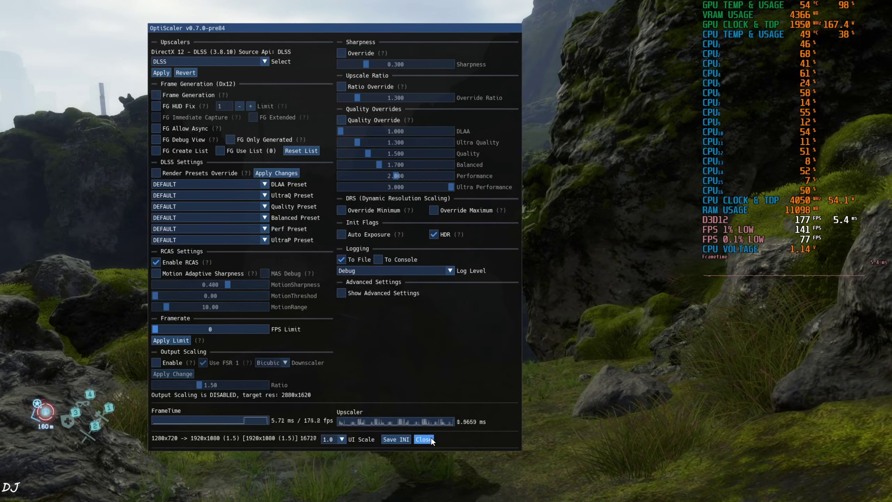
{"action": "left_click", "coordinate": [155, 106]}
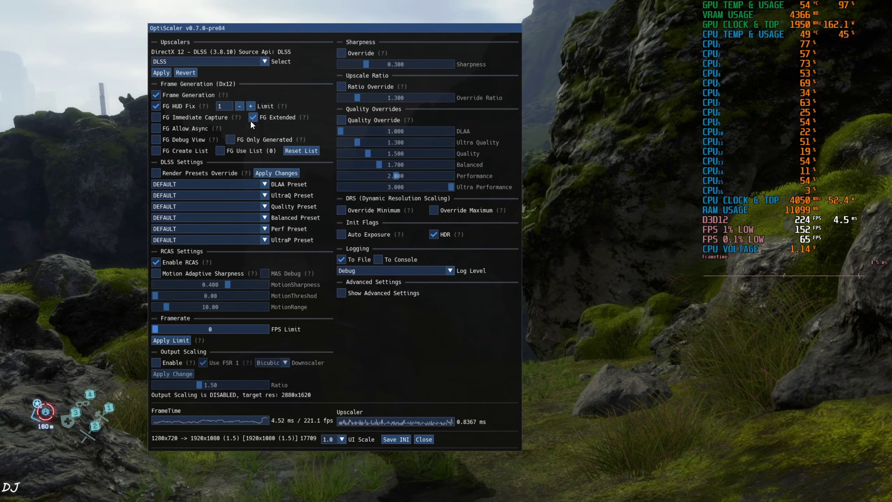
{"action": "left_click", "coordinate": [156, 140]}
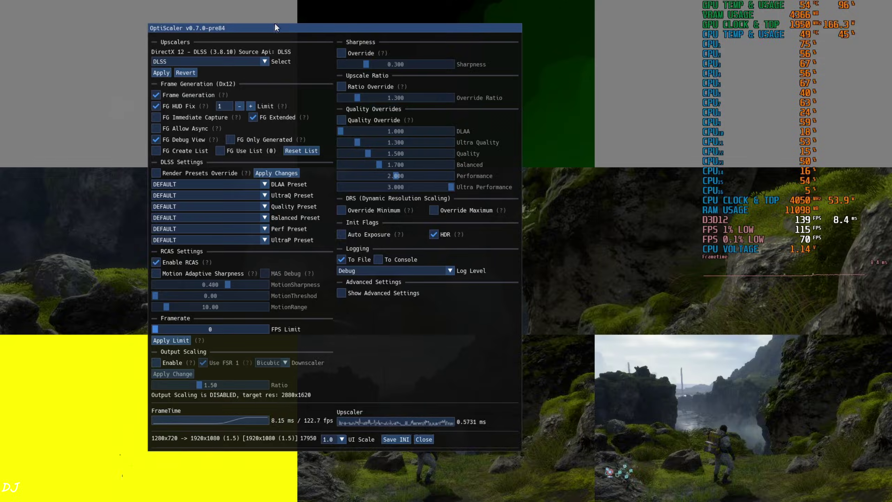
{"action": "left_click_drag", "start_coordinate": [275, 27], "coordinate": [84, 36]}
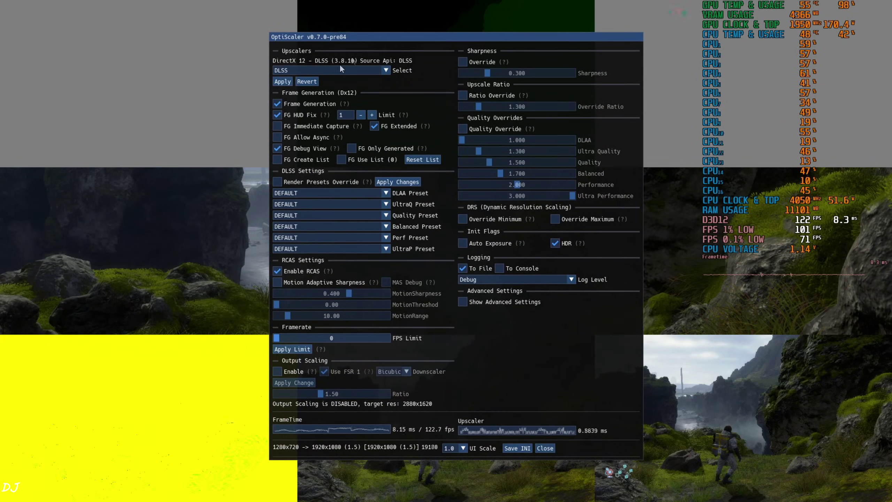
{"action": "left_click", "coordinate": [277, 148]}
{"action": "left_click", "coordinate": [545, 448]}
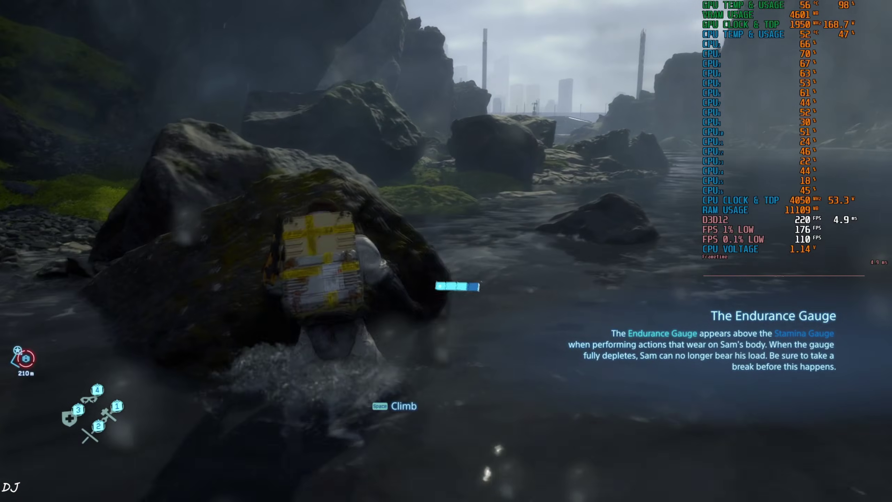
- Walk Sam forward through the river, between the mossy rocks, onto the shore ledge
{"action": "key", "text": "w"}
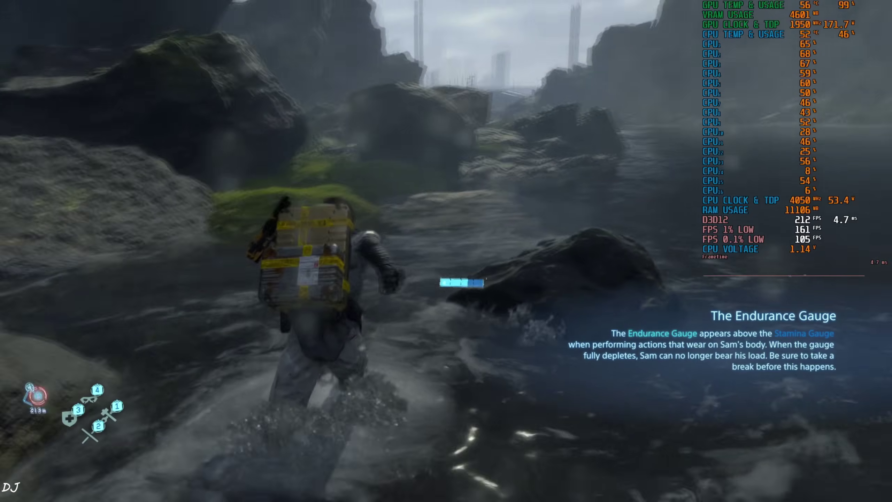
{"action": "key", "text": "w"}
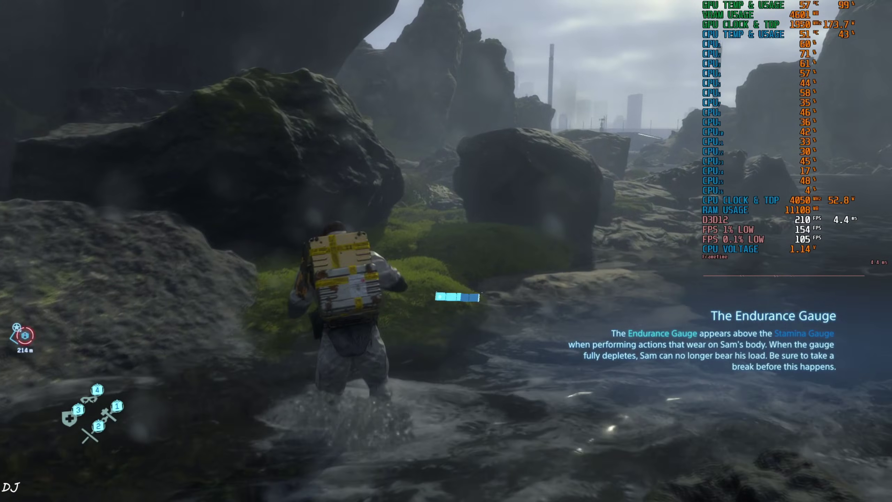
{"action": "key", "text": "w"}
{"action": "key", "text": "w"}
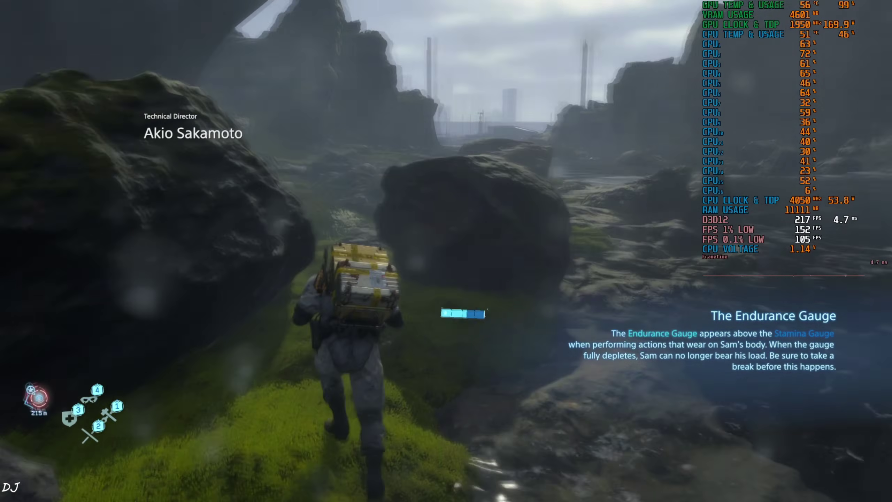
{"action": "key", "text": "w"}
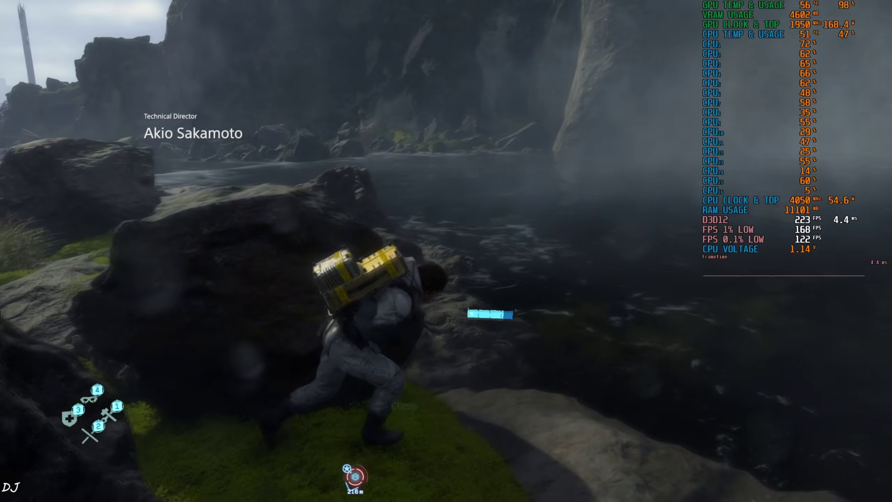
{"action": "key", "text": "w"}
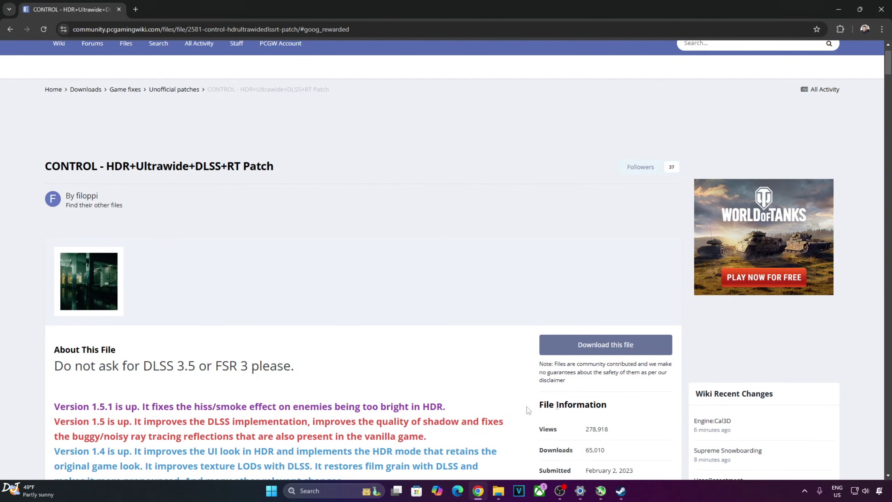
- Accept the PCGamingWiki disclaimer and download the Steam version of the Control HDR patch
{"action": "left_click", "coordinate": [588, 344]}
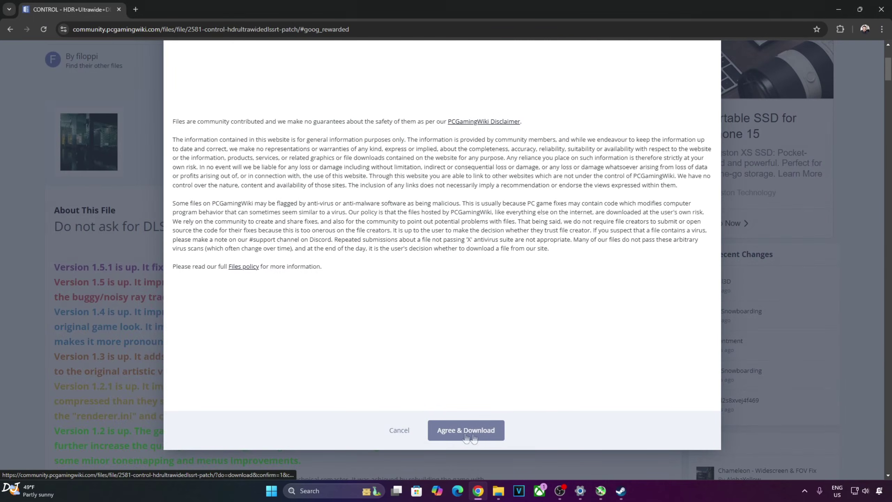
{"action": "left_click", "coordinate": [478, 432]}
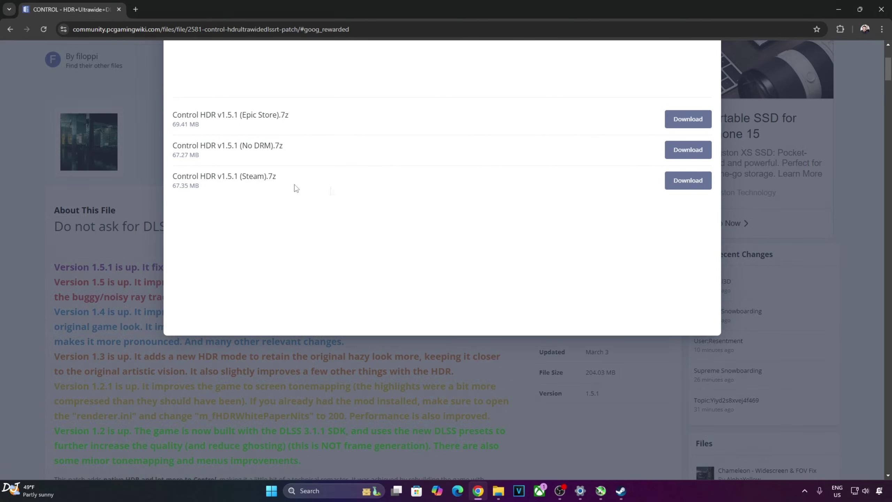
{"action": "left_click", "coordinate": [680, 184]}
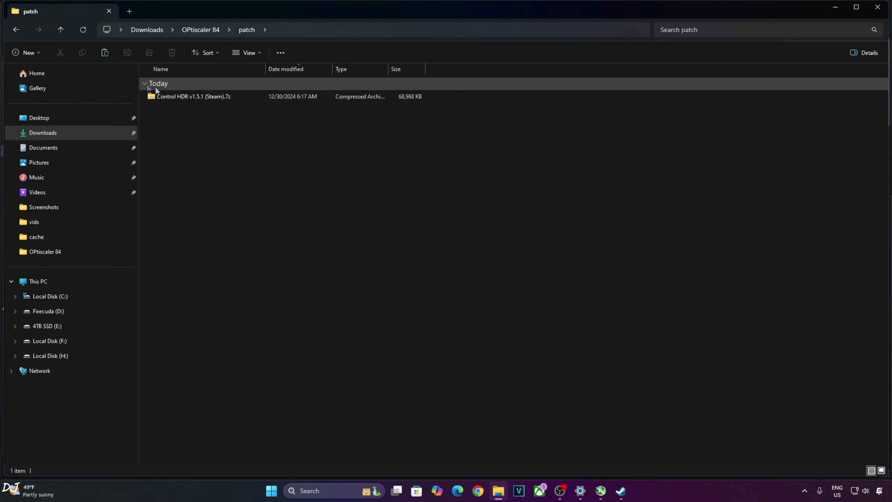
- Open Control HDR v1.5.1 (Steam).7z, select all its items and copy them
{"action": "double_click", "coordinate": [194, 98]}
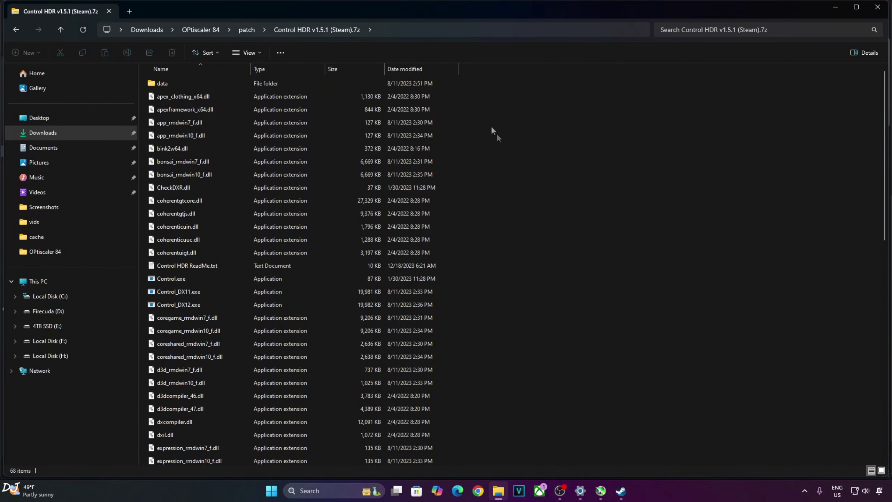
{"action": "key", "text": "ctrl+a"}
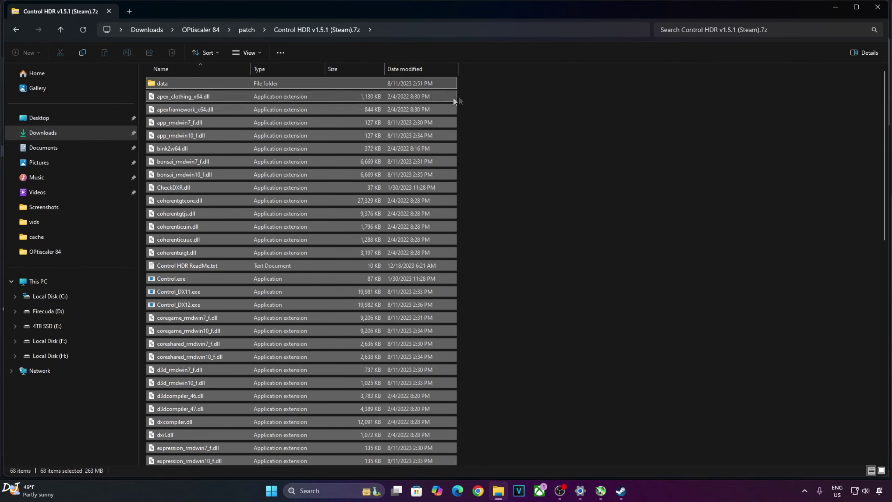
{"action": "left_click_drag", "start_coordinate": [161, 81], "coordinate": [201, 119]}
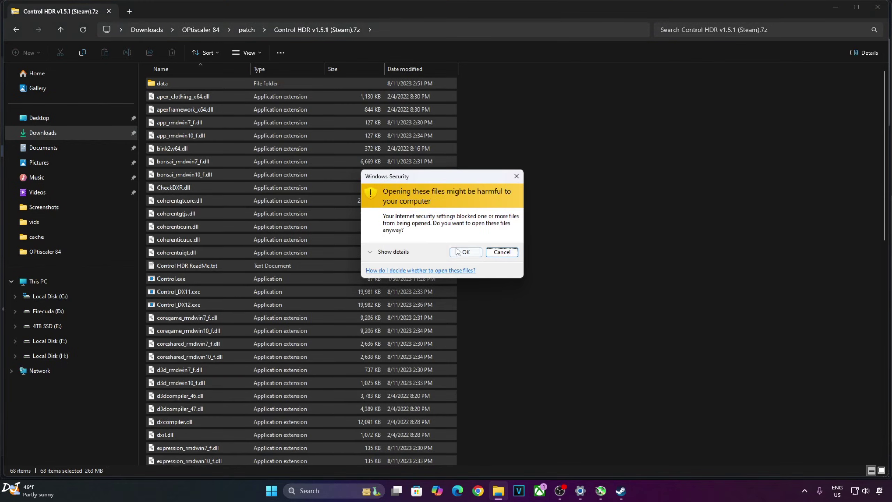
{"action": "left_click", "coordinate": [457, 250]}
{"action": "right_click", "coordinate": [163, 82]}
{"action": "left_click", "coordinate": [186, 112]}
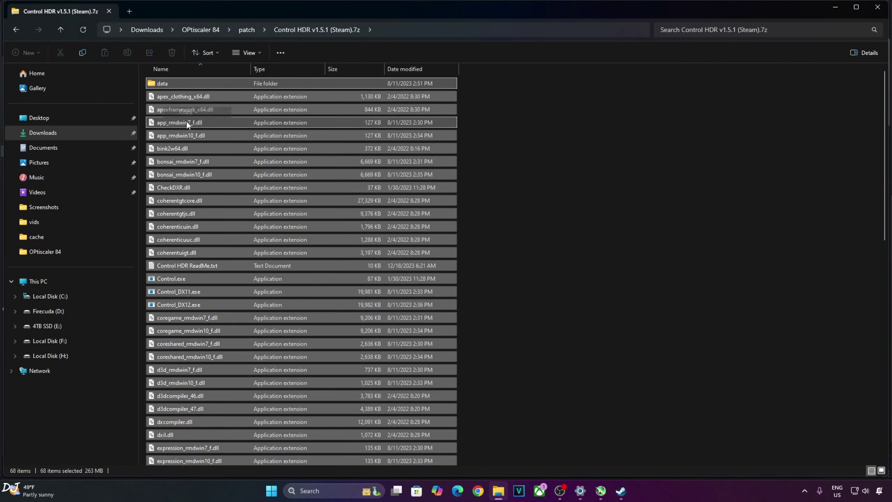
- Bring the Steam library back to the front
{"action": "scroll", "coordinate": [884, 238], "scroll_direction": "down", "scroll_amount": 1}
{"action": "left_click_drag", "start_coordinate": [884, 239], "coordinate": [871, 453]}
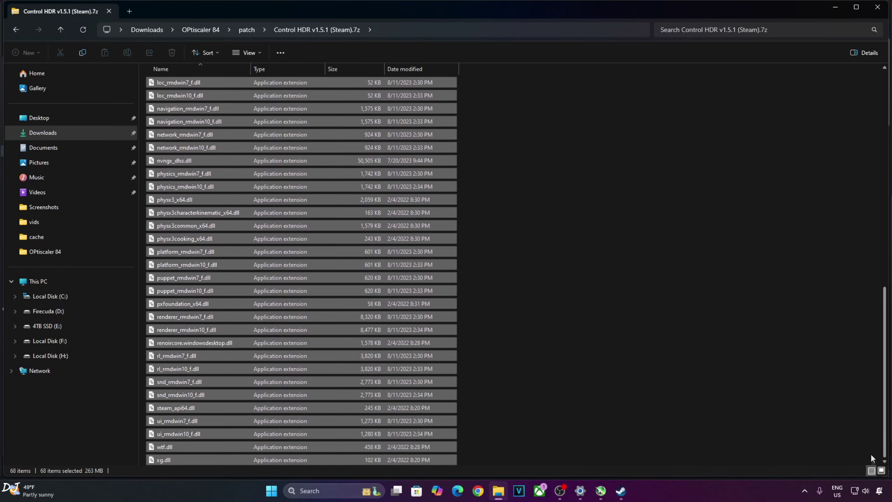
{"action": "left_click", "coordinate": [621, 491]}
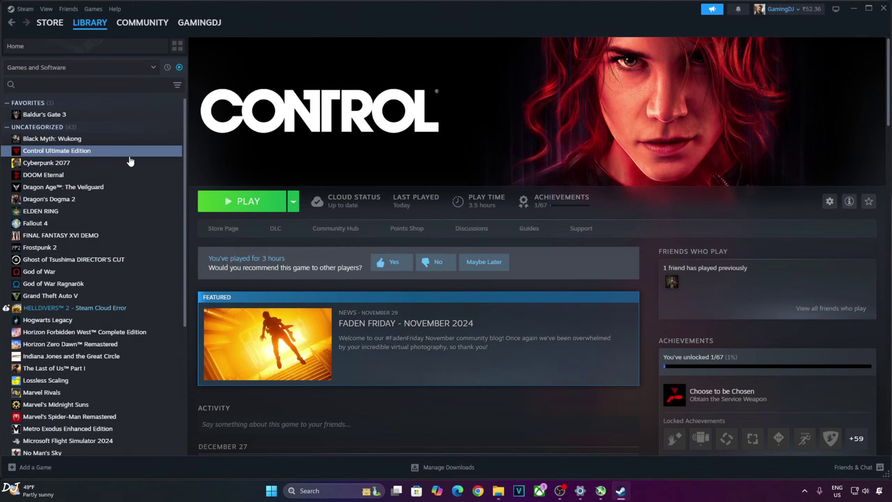
- Use Manage > Browse local files on Control Ultimate Edition to open D:\SteamLibrary\steamapps\common\Control
{"action": "right_click", "coordinate": [67, 155]}
{"action": "mouse_move", "coordinate": [90, 205]}
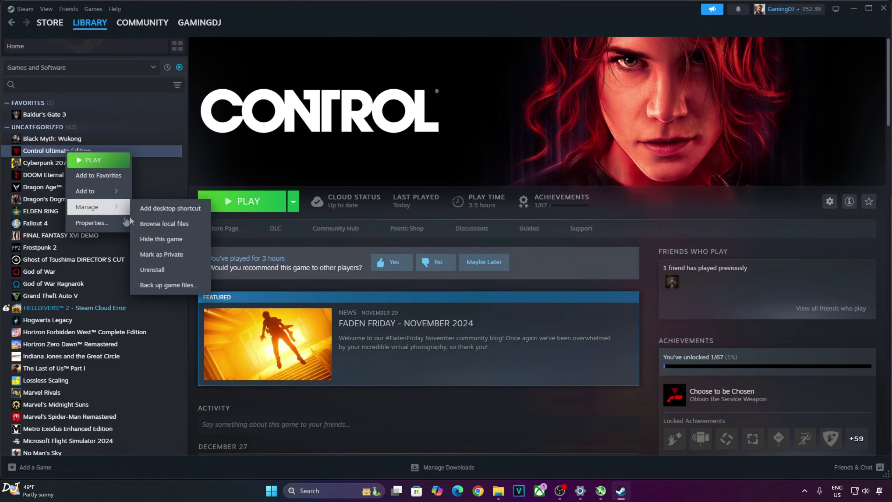
{"action": "left_click", "coordinate": [165, 222]}
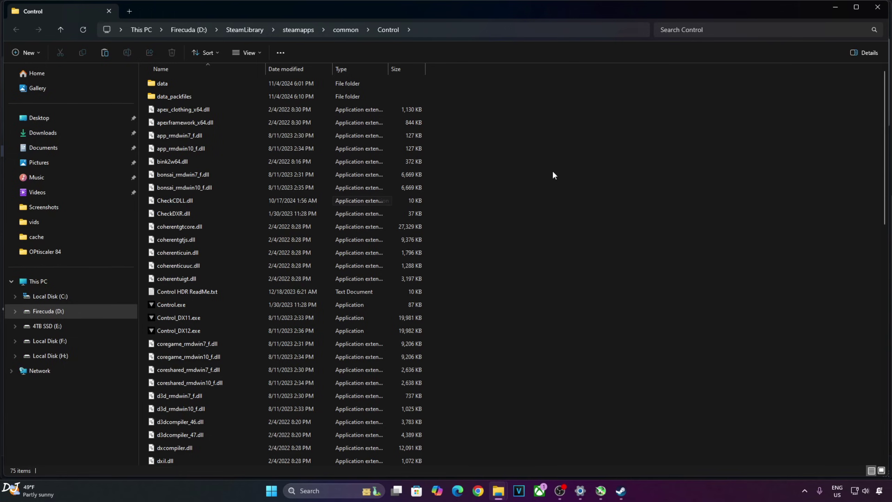
- Paste the HDR patch files into Control's folder, replacing the existing files
{"action": "right_click", "coordinate": [500, 171]}
{"action": "key", "text": "Escape"}
{"action": "key", "text": "ctrl+v"}
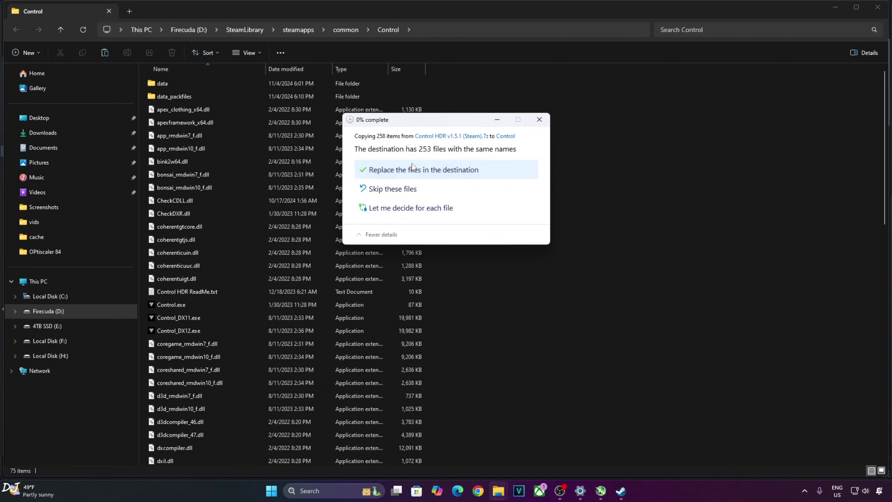
{"action": "left_click", "coordinate": [412, 165]}
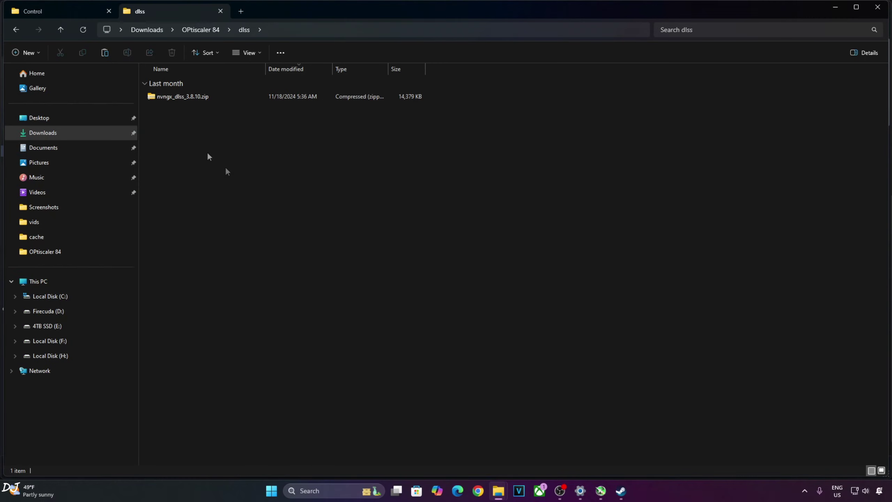
- Copy nvngx_dlss.dll from nvngx_dlss_3.8.10.zip into Control's folder, replacing the old one
{"action": "double_click", "coordinate": [188, 95]}
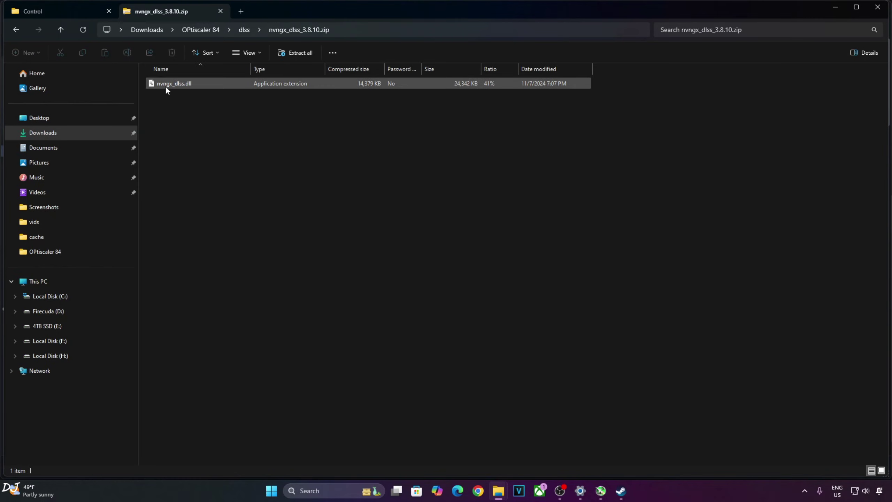
{"action": "right_click", "coordinate": [170, 90]}
{"action": "left_click", "coordinate": [201, 119]}
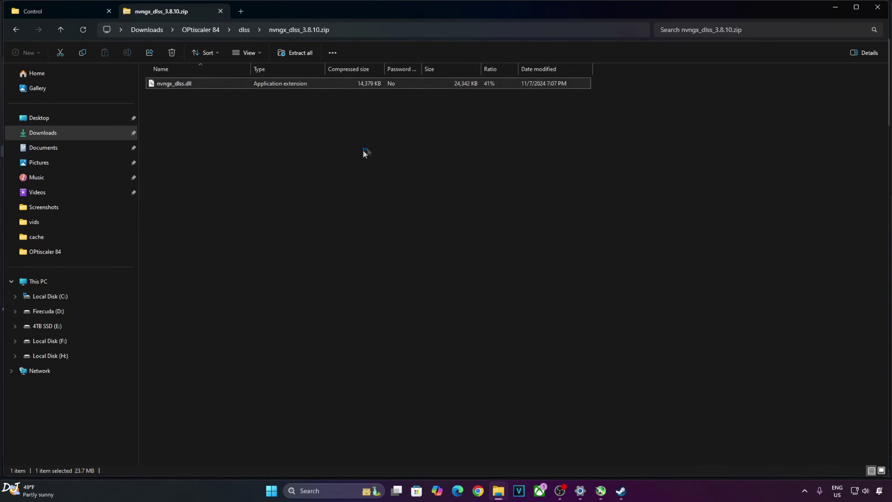
{"action": "left_click", "coordinate": [187, 160]}
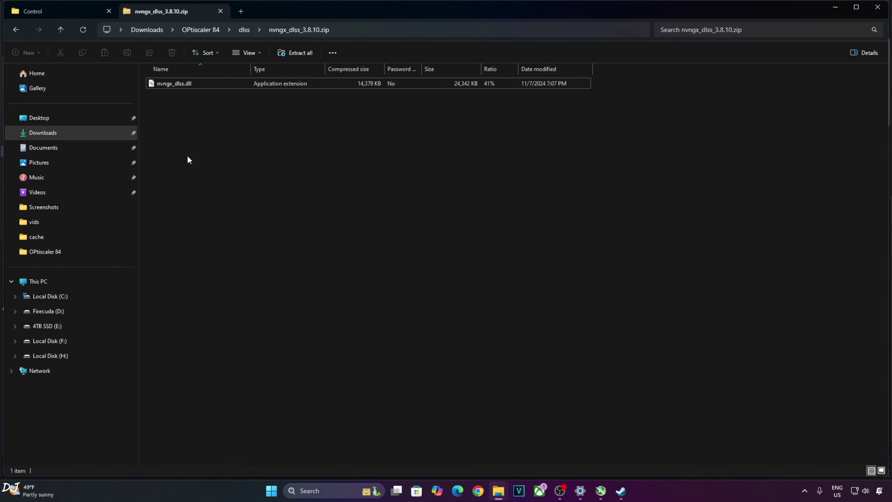
{"action": "left_click", "coordinate": [61, 11]}
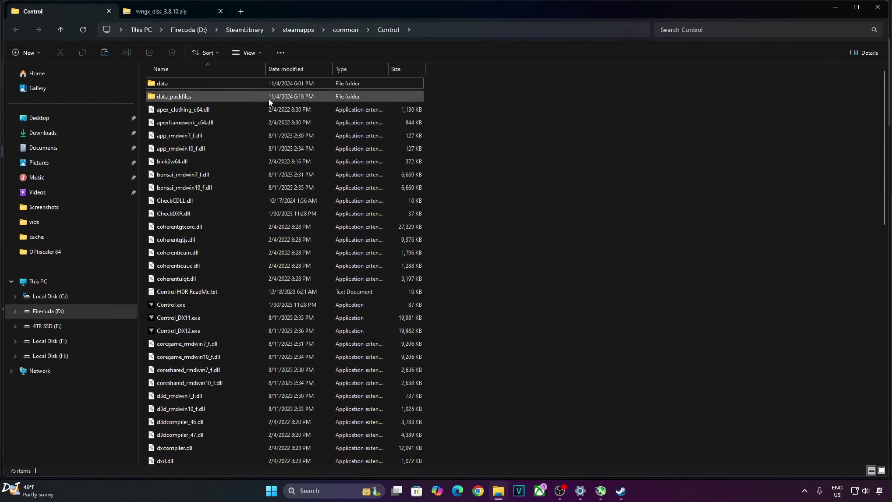
{"action": "right_click", "coordinate": [542, 153]}
{"action": "left_click", "coordinate": [552, 166]}
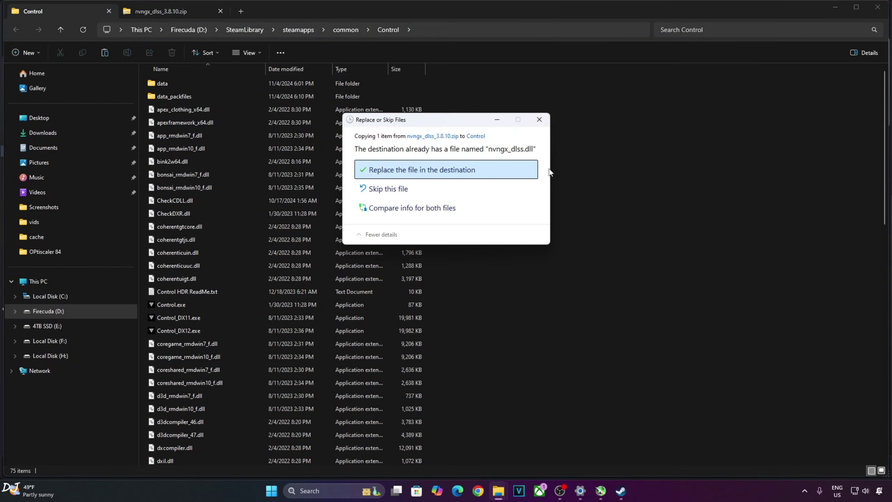
{"action": "left_click", "coordinate": [466, 170]}
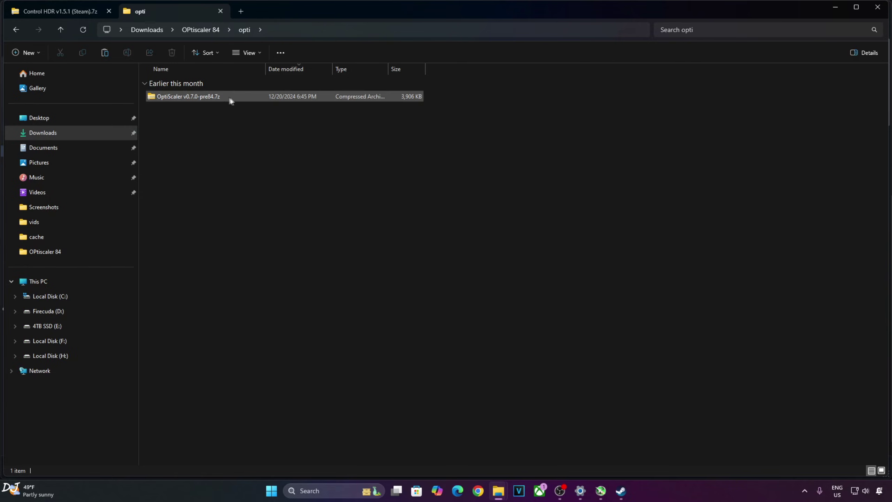
- Copy all six OptiScaler v0.7.0-pre84 files out of the archive into the opti folder
{"action": "double_click", "coordinate": [191, 96]}
{"action": "left_click_drag", "start_coordinate": [210, 170], "coordinate": [157, 55]}
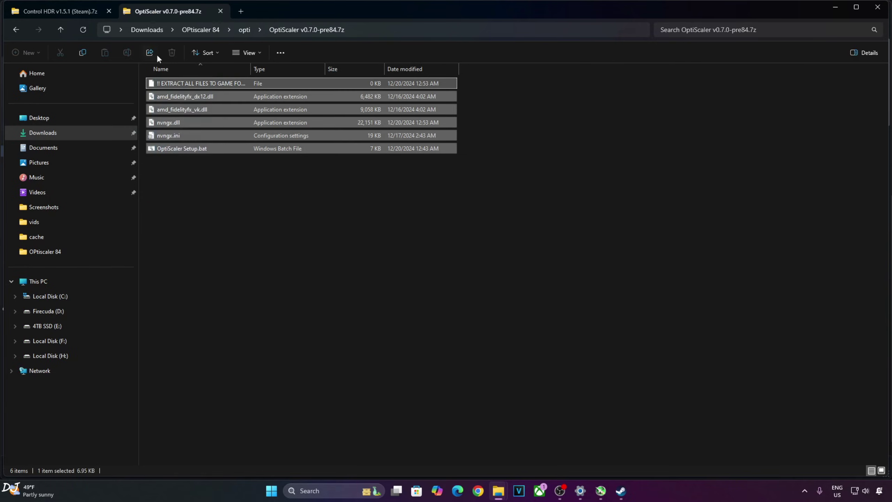
{"action": "right_click", "coordinate": [171, 148]}
{"action": "left_click", "coordinate": [187, 167]}
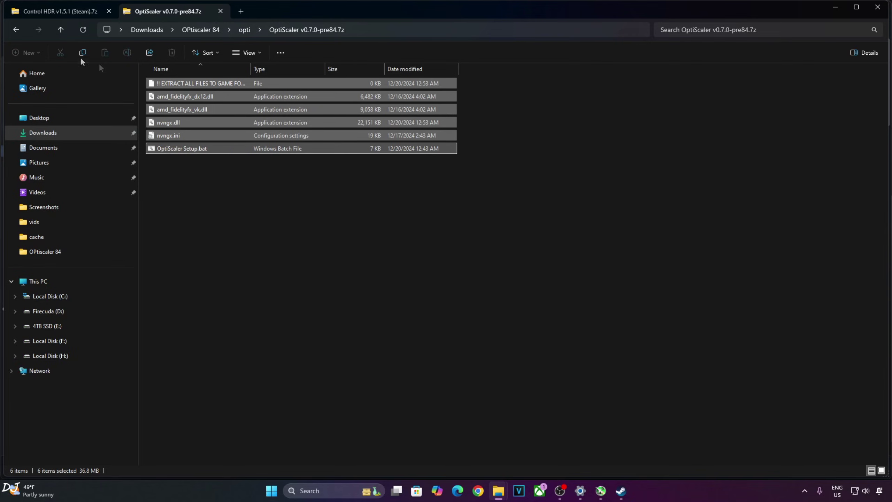
{"action": "left_click", "coordinate": [65, 32]}
{"action": "key", "text": "F2"}
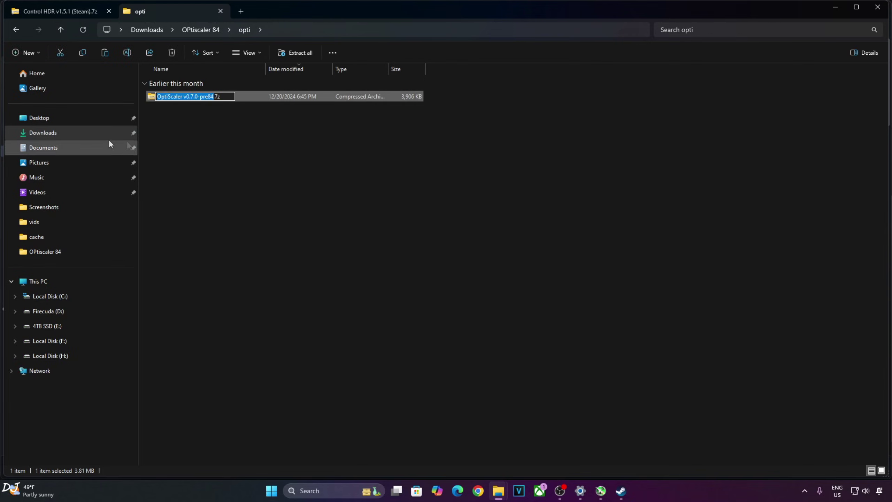
{"action": "right_click", "coordinate": [192, 136]}
{"action": "left_click", "coordinate": [194, 142]}
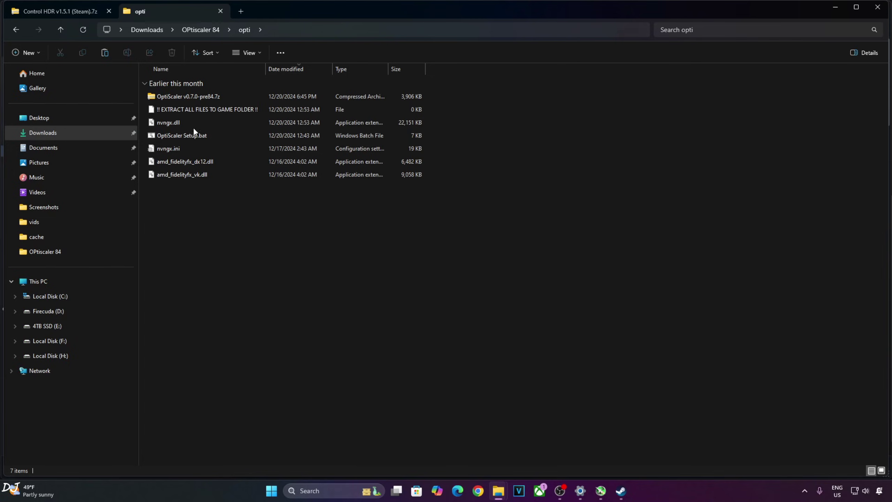
- Rename nvngx.dll to dxgi.dll
{"action": "right_click", "coordinate": [165, 123]}
{"action": "left_click", "coordinate": [215, 264]}
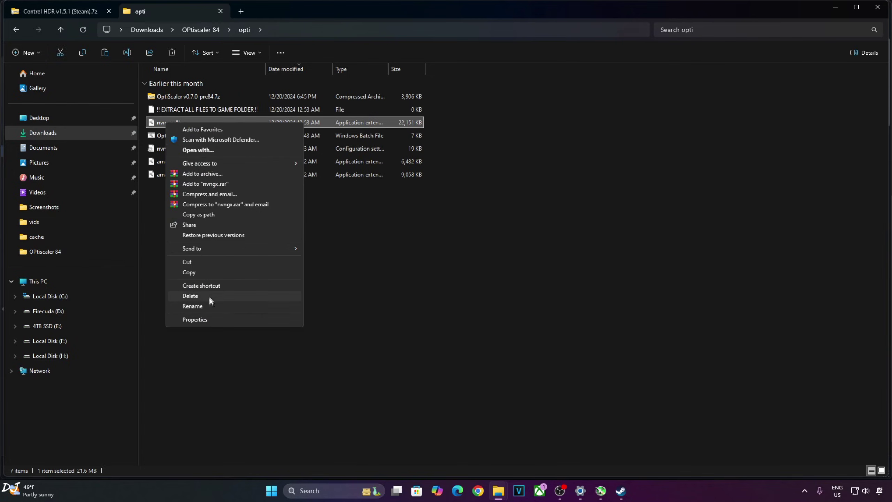
{"action": "left_click", "coordinate": [209, 305]}
{"action": "type", "text": "dxgi"}
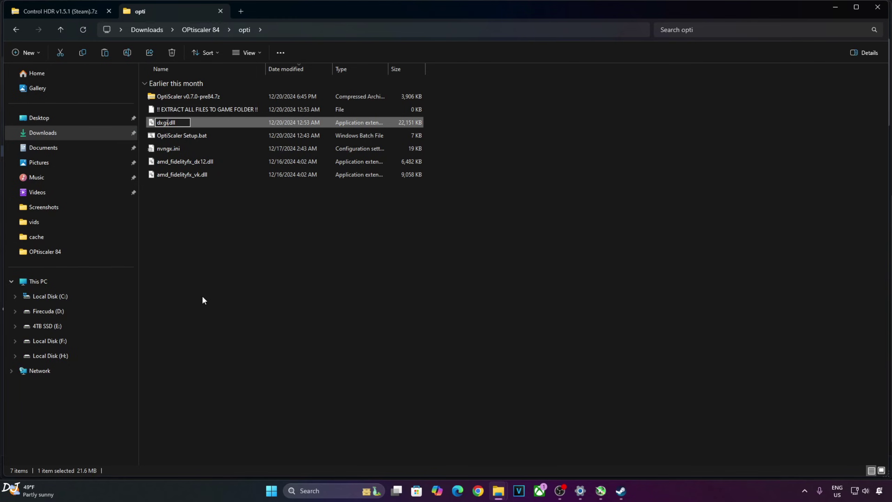
{"action": "left_click", "coordinate": [202, 295]}
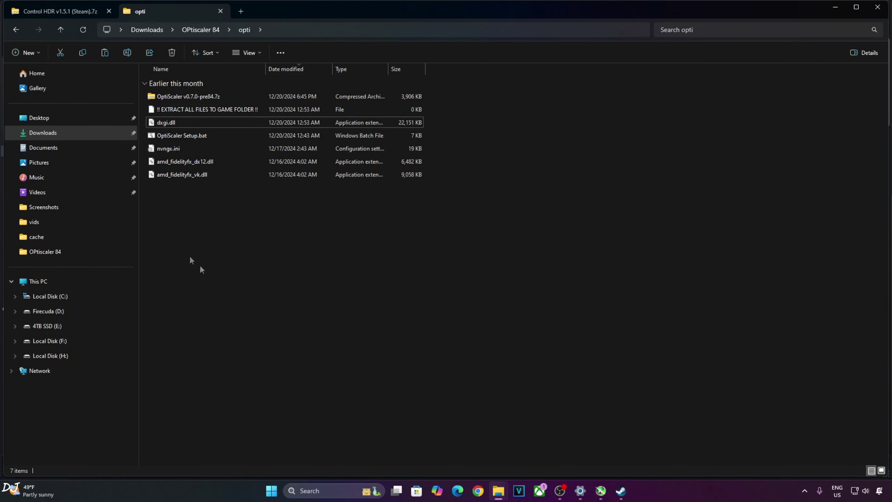
- Copy dxgi.dll, nvngx.ini and amd_fidelityfx_dx12.dll together
{"action": "left_click", "coordinate": [173, 163]}
{"action": "key", "text": "F2"}
{"action": "key", "text": "Return"}
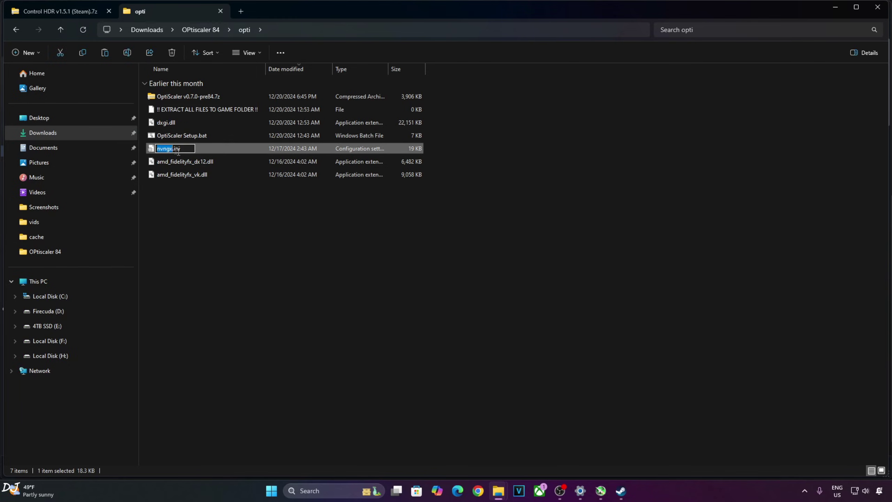
{"action": "left_click", "coordinate": [175, 148], "text": "ctrl"}
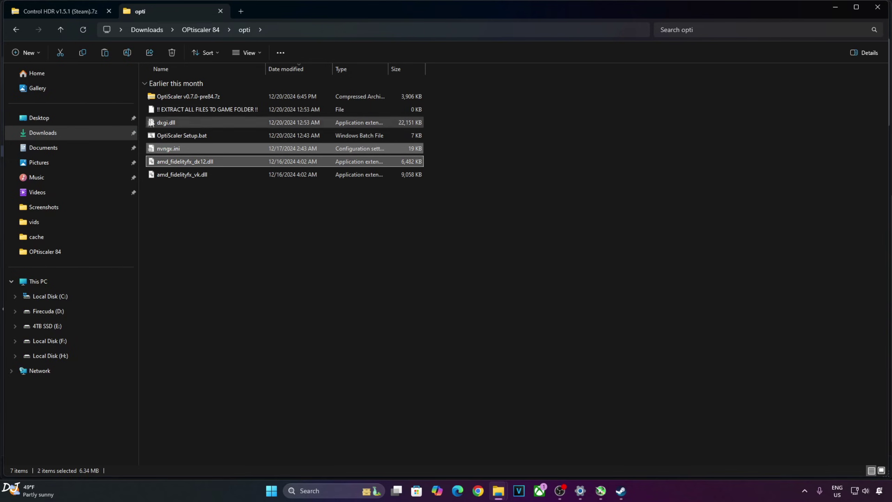
{"action": "left_click", "coordinate": [167, 122], "text": "ctrl"}
{"action": "right_click", "coordinate": [192, 160]}
{"action": "left_click", "coordinate": [220, 170]}
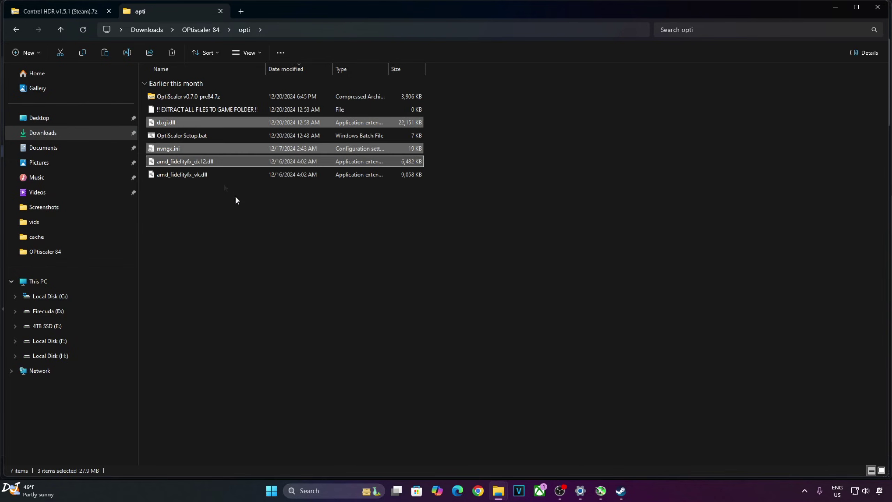
{"action": "left_click_drag", "start_coordinate": [346, 241], "coordinate": [234, 256]}
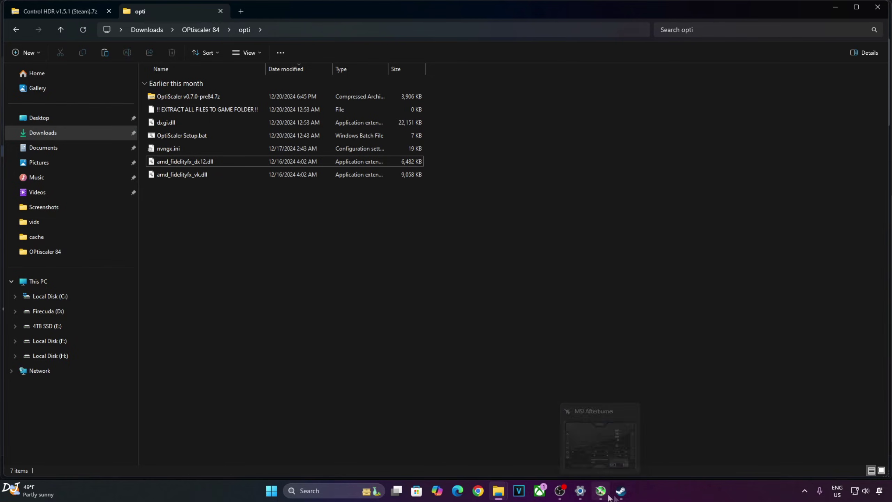
{"action": "left_click", "coordinate": [620, 490]}
{"action": "right_click", "coordinate": [74, 151]}
- Paste the copied OptiScaler files into Control's install folder via Browse local files
{"action": "mouse_move", "coordinate": [94, 207]}
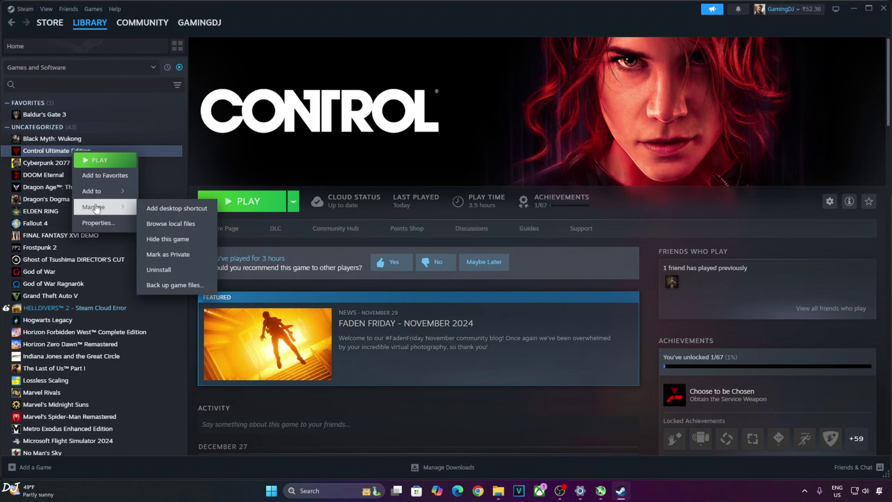
{"action": "left_click", "coordinate": [165, 226]}
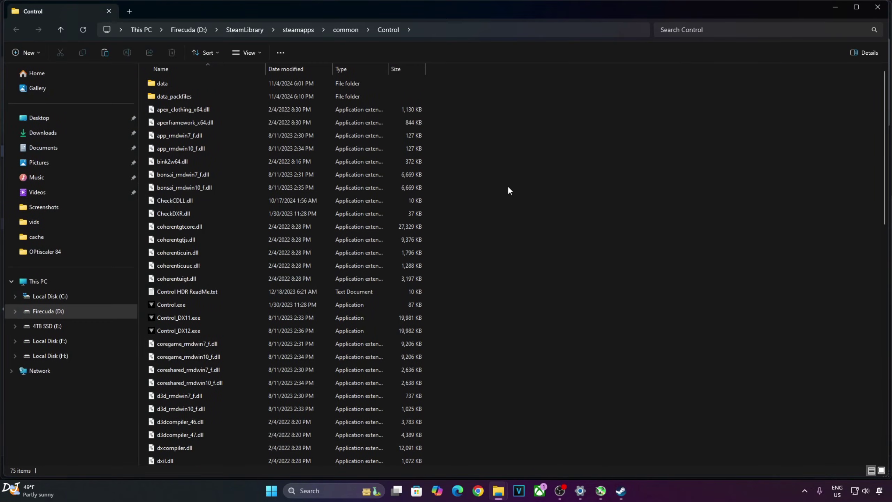
{"action": "right_click", "coordinate": [508, 187]}
{"action": "left_click", "coordinate": [517, 194]}
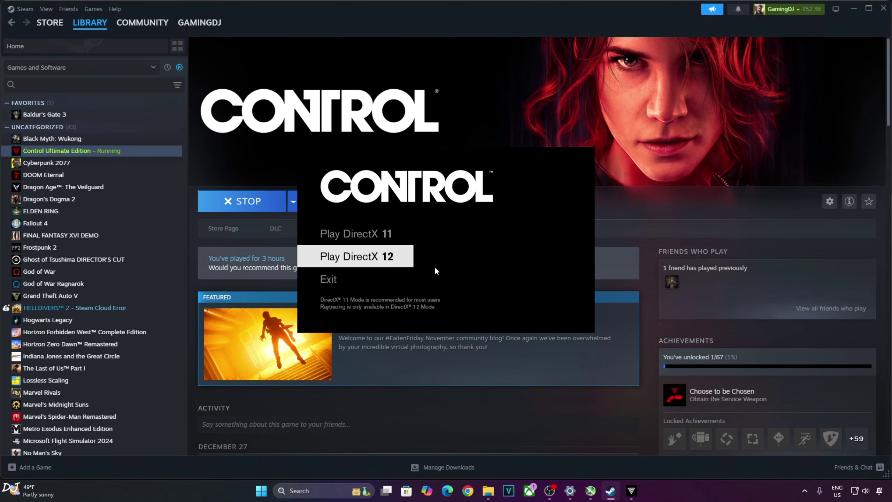
- Launch Control in DirectX 12, scroll through the Display settings, then return to the main menu
{"action": "key", "text": "Return"}
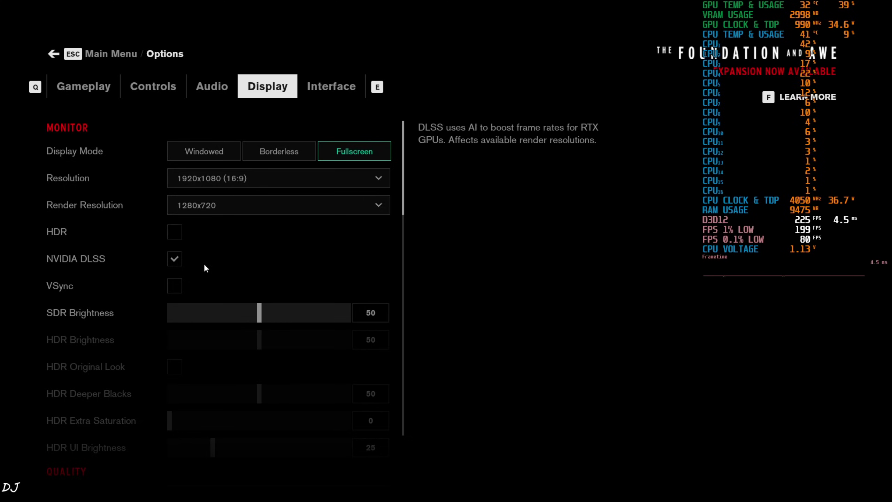
{"action": "scroll", "coordinate": [44, 304], "scroll_direction": "down", "scroll_amount": 1}
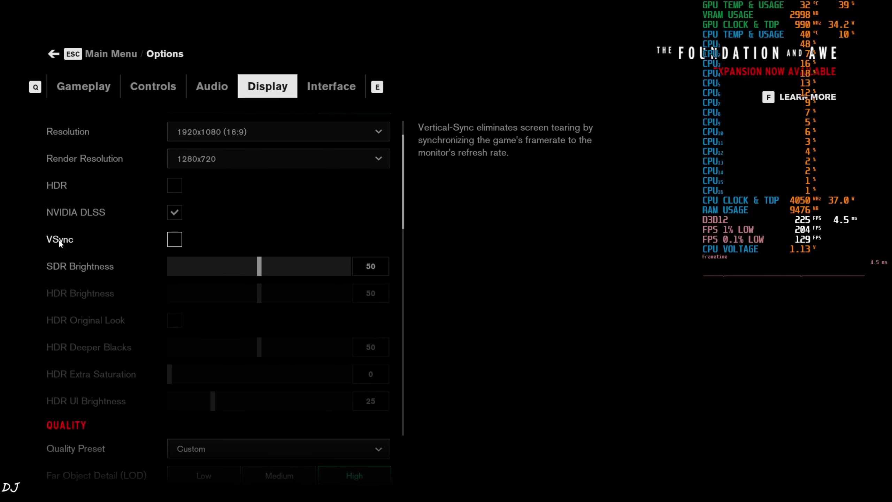
{"action": "scroll", "coordinate": [59, 242], "scroll_direction": "down", "scroll_amount": 3}
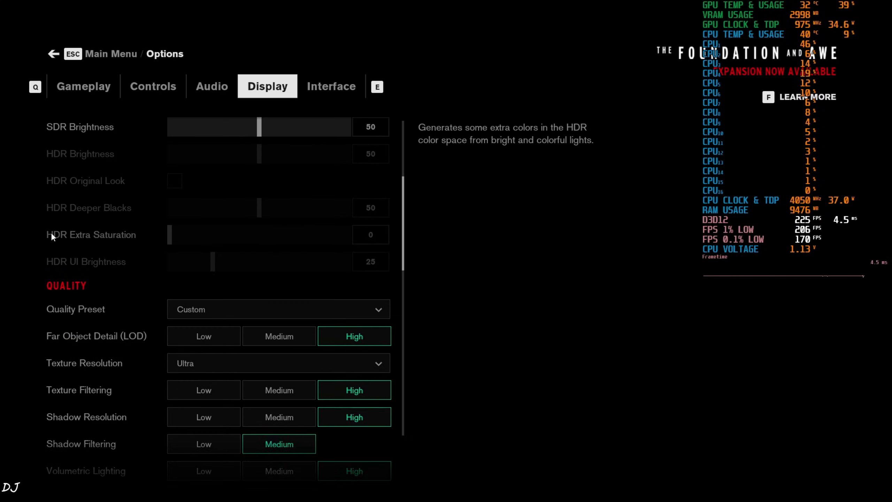
{"action": "scroll", "coordinate": [49, 235], "scroll_direction": "down", "scroll_amount": 4}
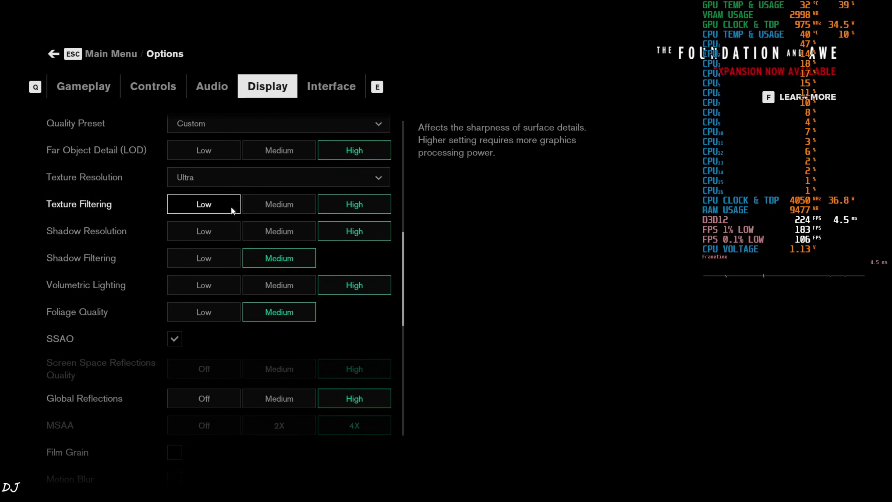
{"action": "scroll", "coordinate": [3, 234], "scroll_direction": "down", "scroll_amount": 1}
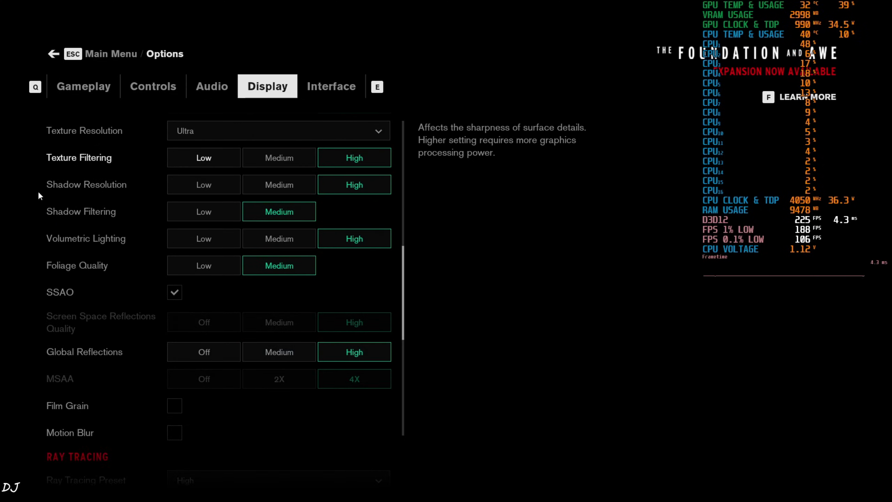
{"action": "scroll", "coordinate": [38, 196], "scroll_direction": "down", "scroll_amount": 3}
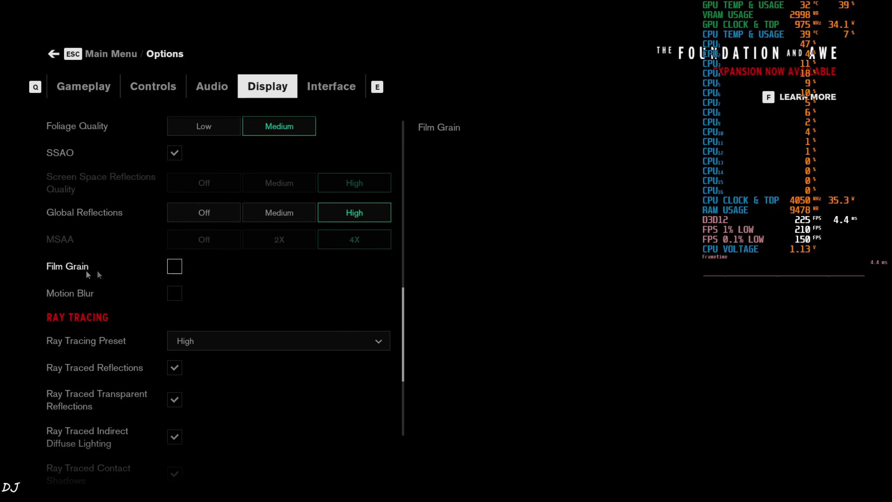
{"action": "scroll", "coordinate": [248, 290], "scroll_direction": "down", "scroll_amount": 2}
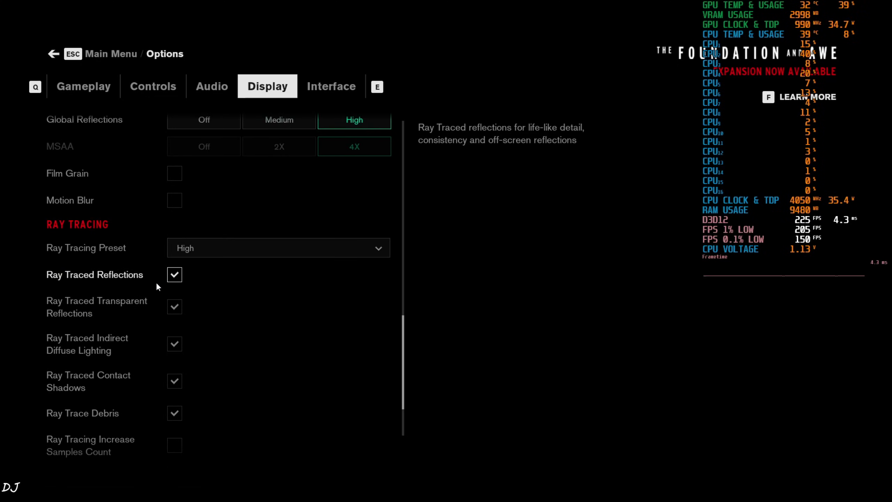
{"action": "scroll", "coordinate": [211, 283], "scroll_direction": "down", "scroll_amount": 1}
{"action": "scroll", "coordinate": [337, 264], "scroll_direction": "down", "scroll_amount": 1}
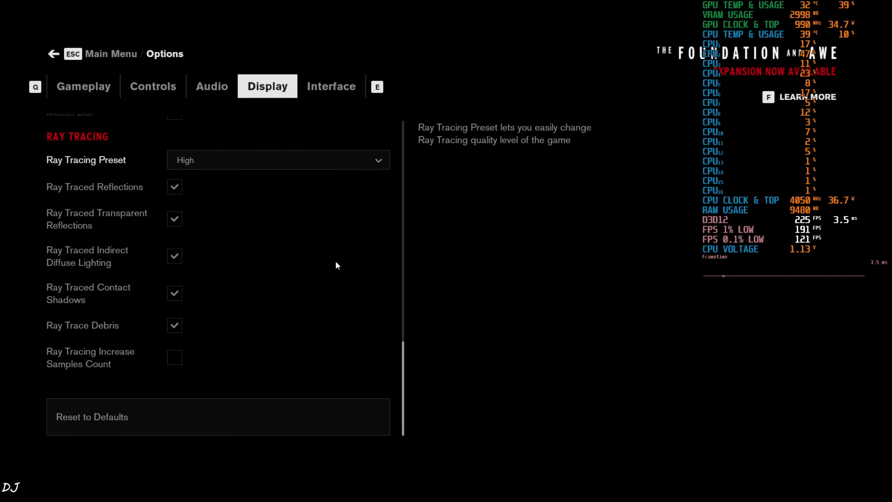
{"action": "key", "text": "Escape"}
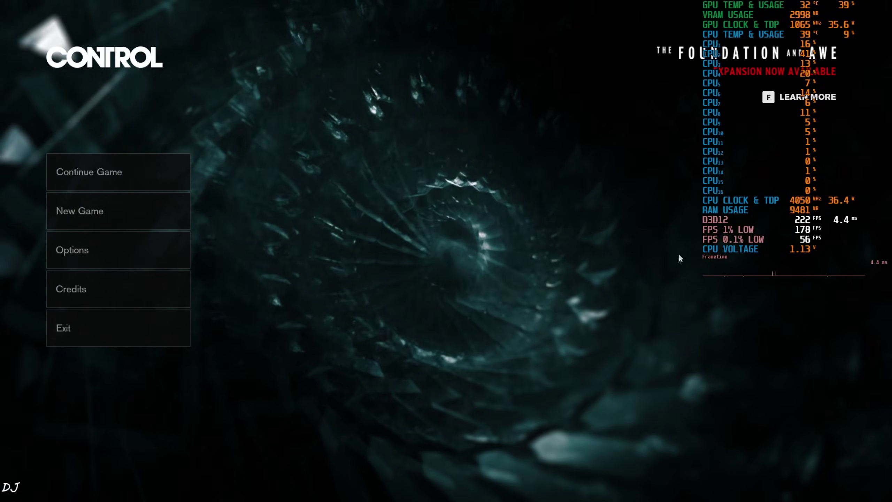
- Relaunch Control from the Steam library and open the OptiScaler overlay with Insert
{"action": "left_click", "coordinate": [113, 173]}
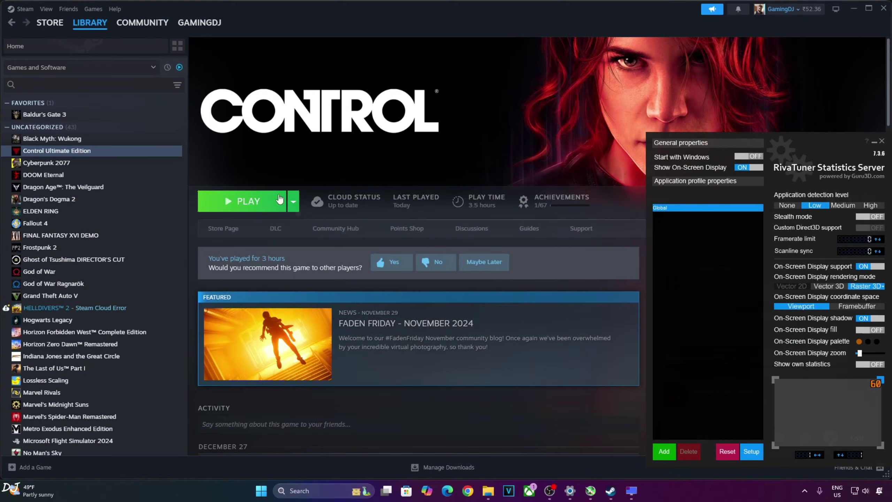
{"action": "left_click", "coordinate": [248, 206]}
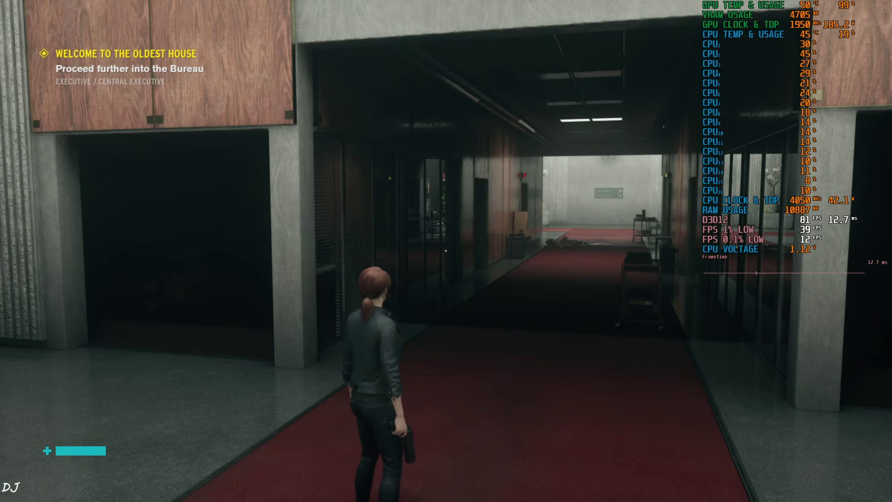
{"action": "key", "text": "Insert"}
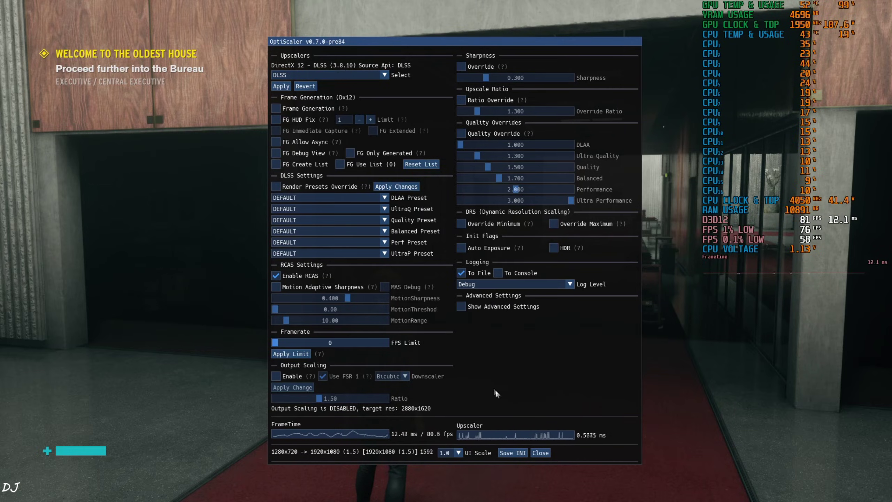
- Close the OptiScaler overlay and run down the corridor across the lobby
{"action": "left_click", "coordinate": [548, 454]}
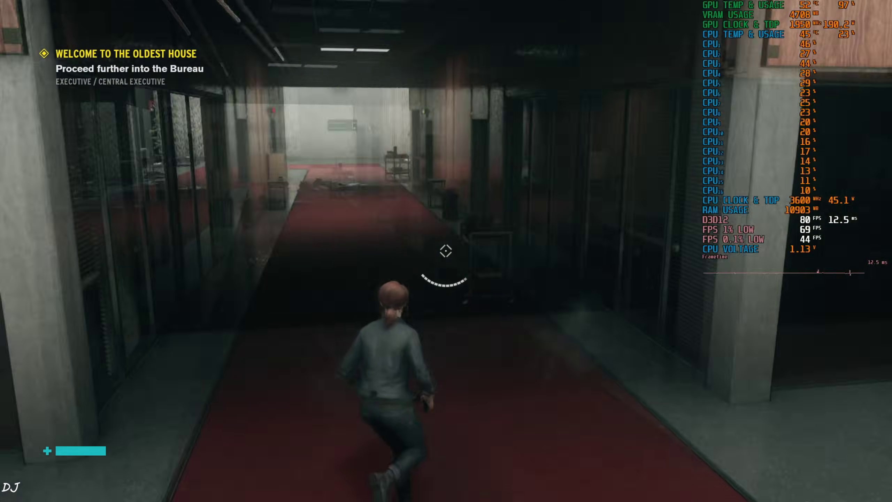
{"action": "key", "text": "w"}
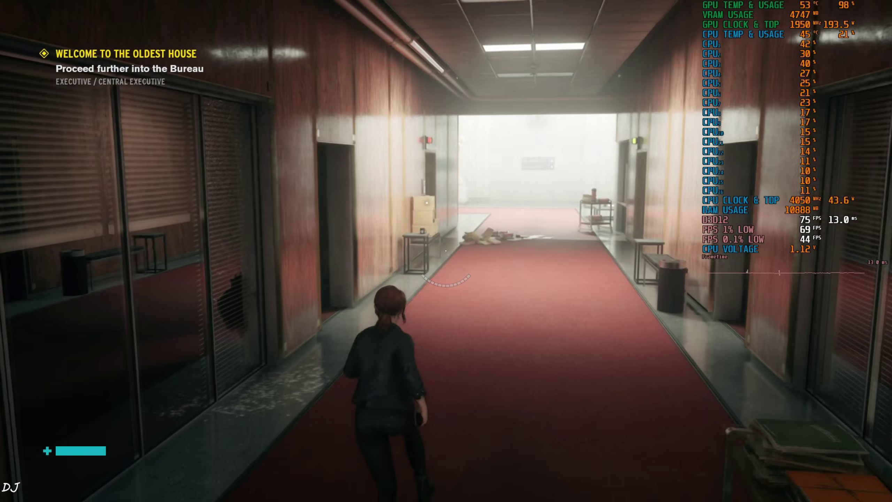
{"action": "key", "text": "w"}
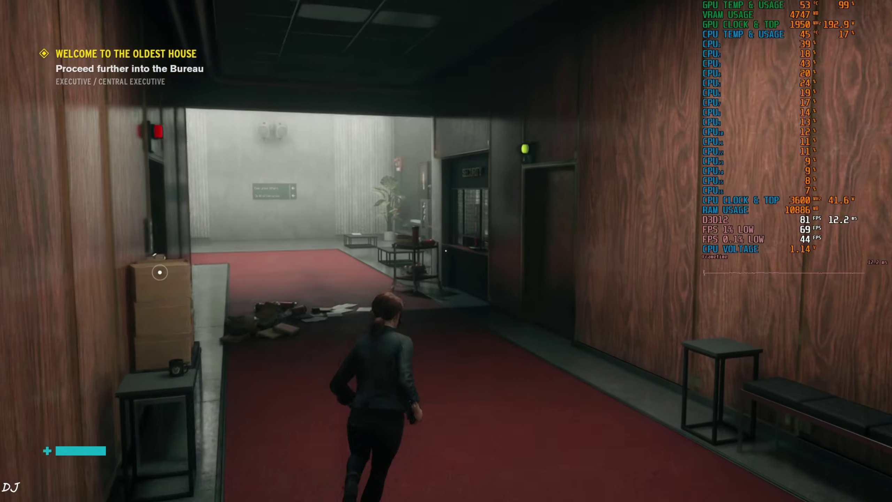
{"action": "key", "text": "w"}
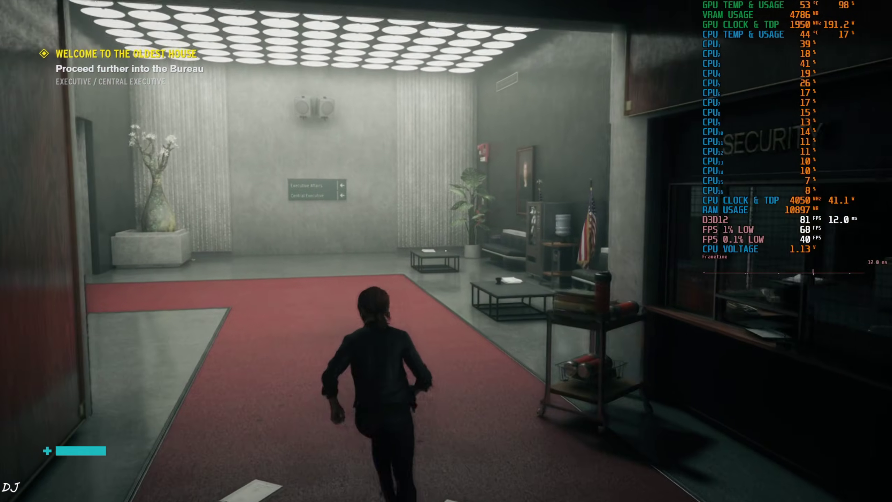
{"action": "key", "text": "w"}
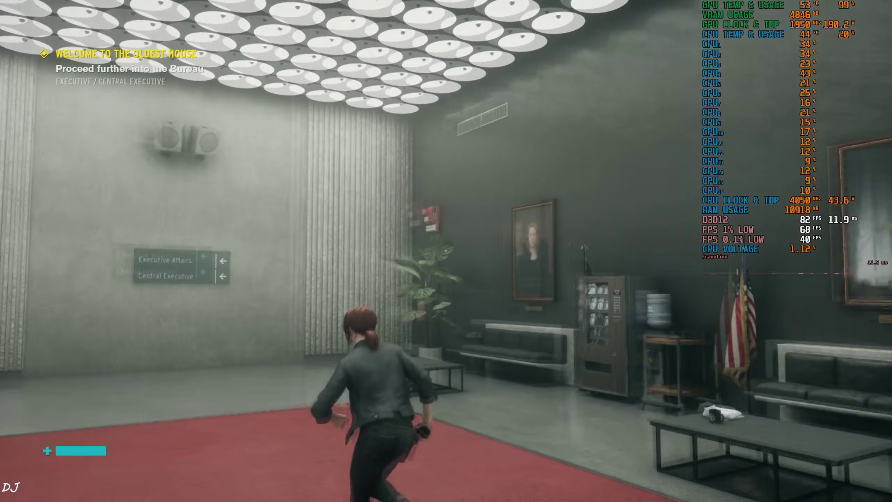
{"action": "key", "text": "w"}
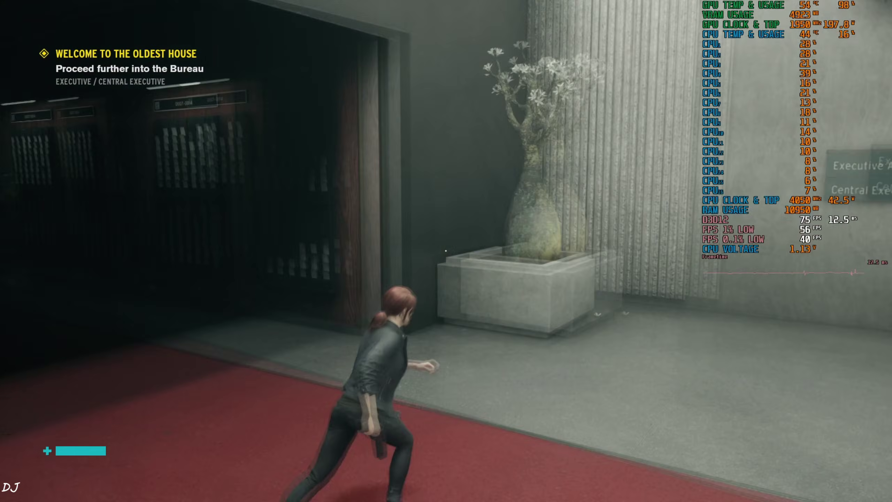
- Run through the office halls back toward the lobby and reopen OptiScaler with Insert
{"action": "key", "text": "w"}
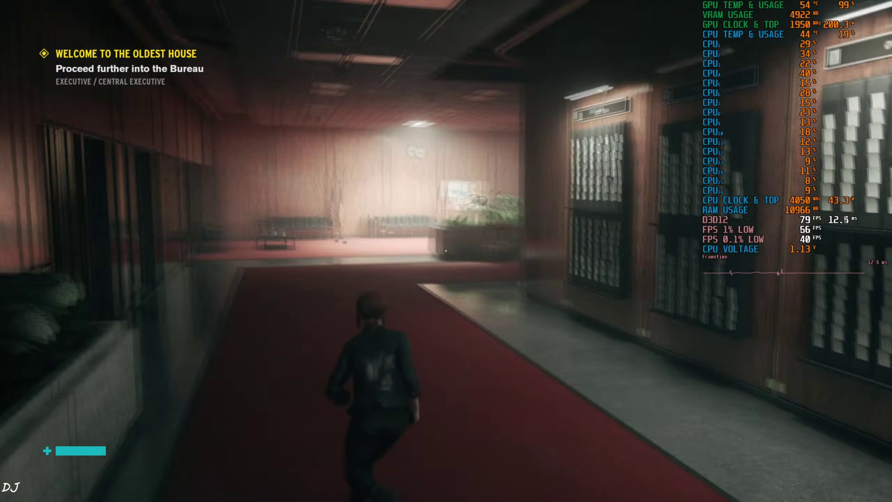
{"action": "key", "text": "w"}
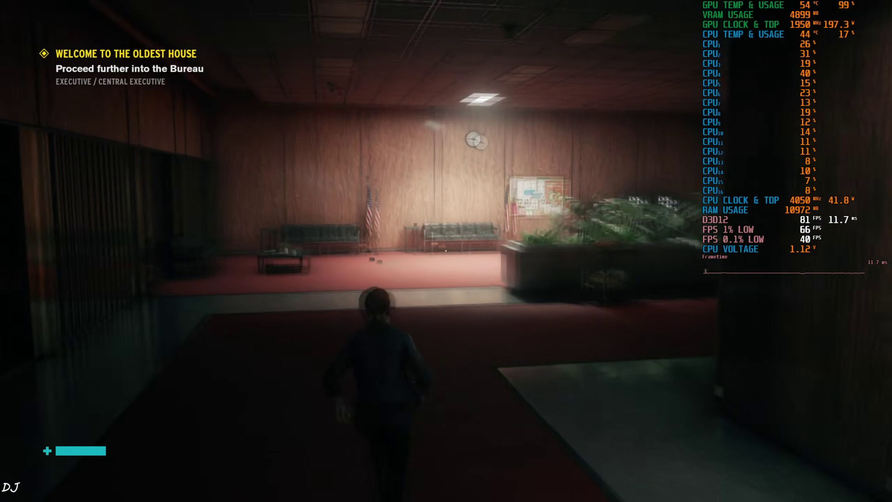
{"action": "key", "text": "w"}
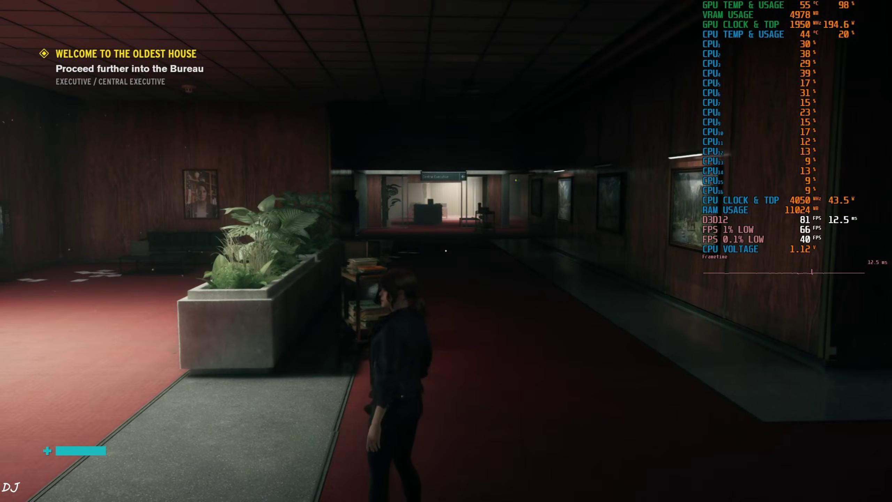
{"action": "key", "text": "w"}
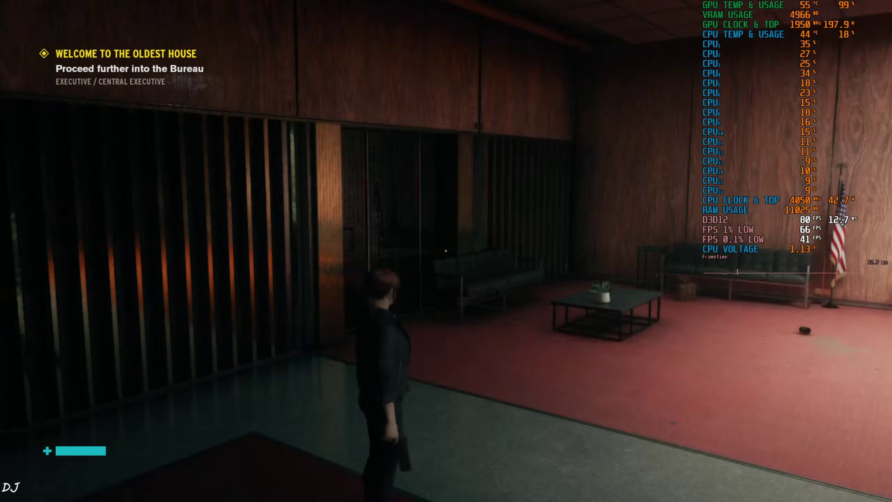
{"action": "key", "text": "w"}
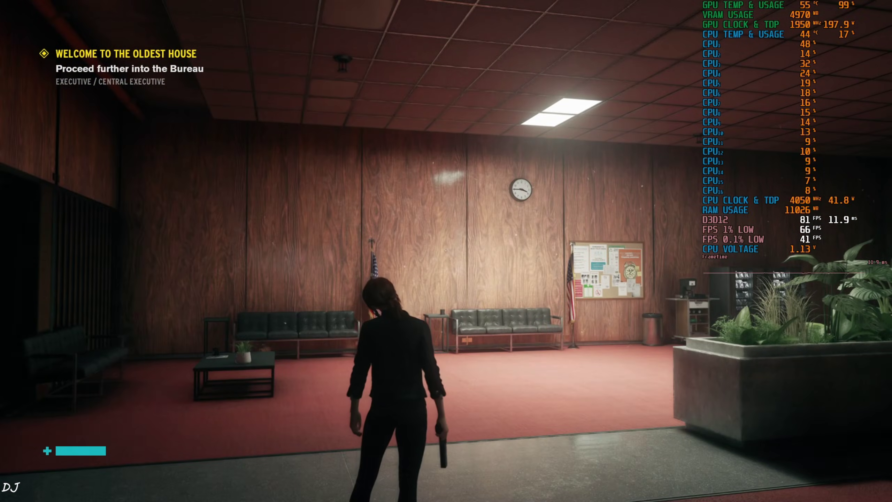
{"action": "key", "text": "Insert"}
- Enable Frame Generation, FG HUD Fix, FG Extended and FG Debug View, then move the overlay aside
{"action": "left_click", "coordinate": [276, 109]}
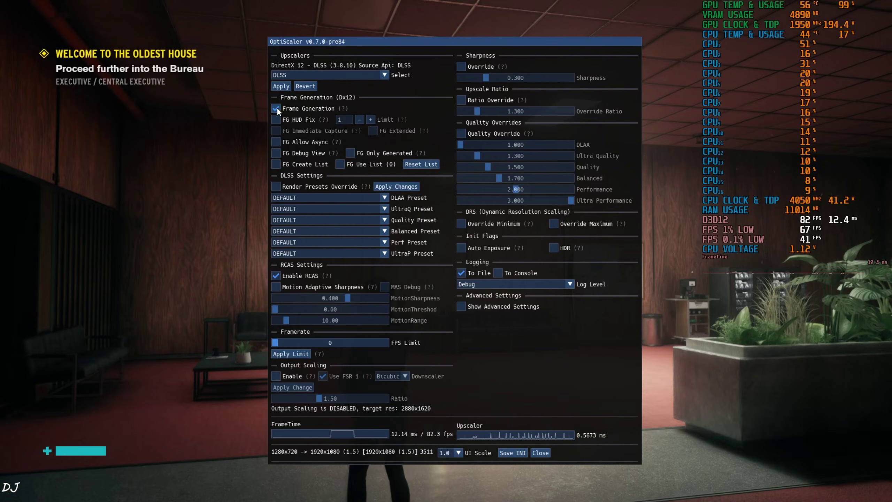
{"action": "left_click", "coordinate": [276, 120]}
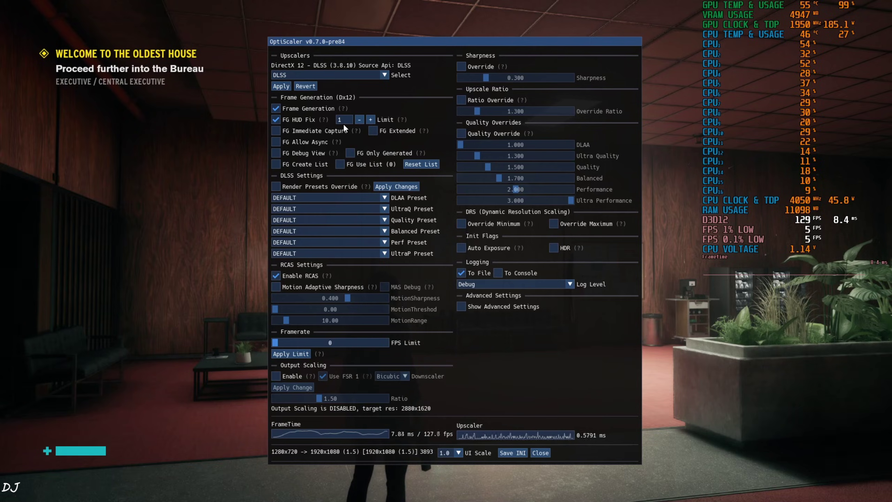
{"action": "left_click", "coordinate": [372, 131]}
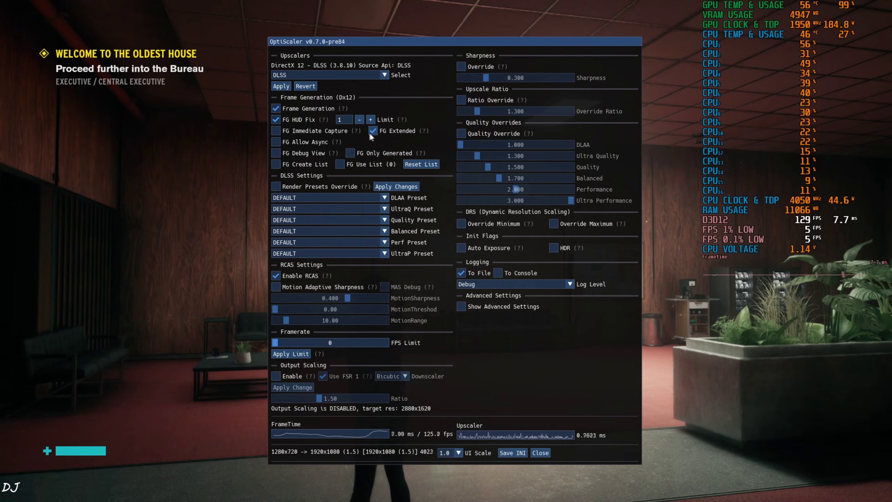
{"action": "left_click", "coordinate": [279, 155]}
{"action": "left_click_drag", "start_coordinate": [413, 43], "coordinate": [141, 12]}
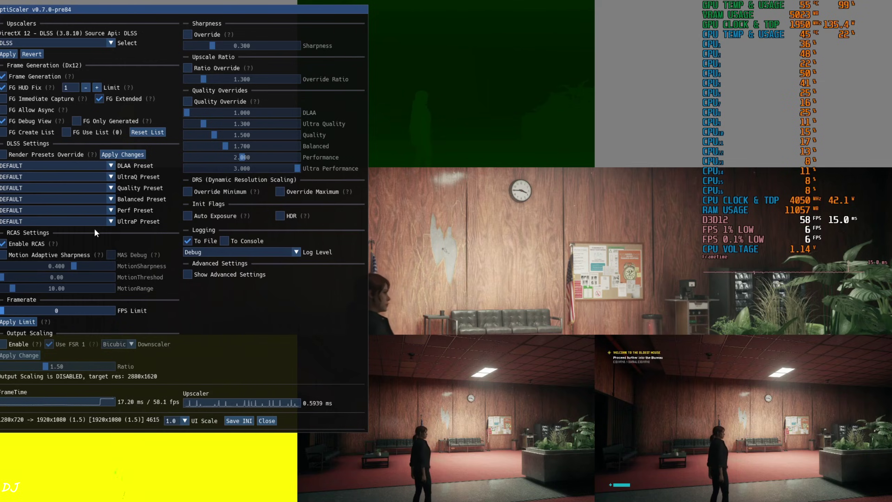
{"action": "left_click_drag", "start_coordinate": [188, 11], "coordinate": [463, 4]}
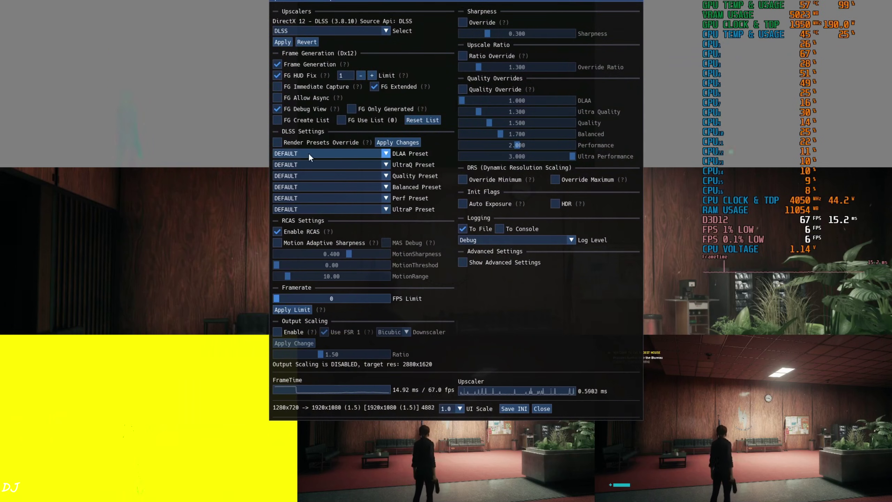
- Turn off the FG debug view, close the OptiScaler overlay and walk into the wood-panelled room
{"action": "left_click", "coordinate": [294, 107]}
{"action": "left_click", "coordinate": [548, 408]}
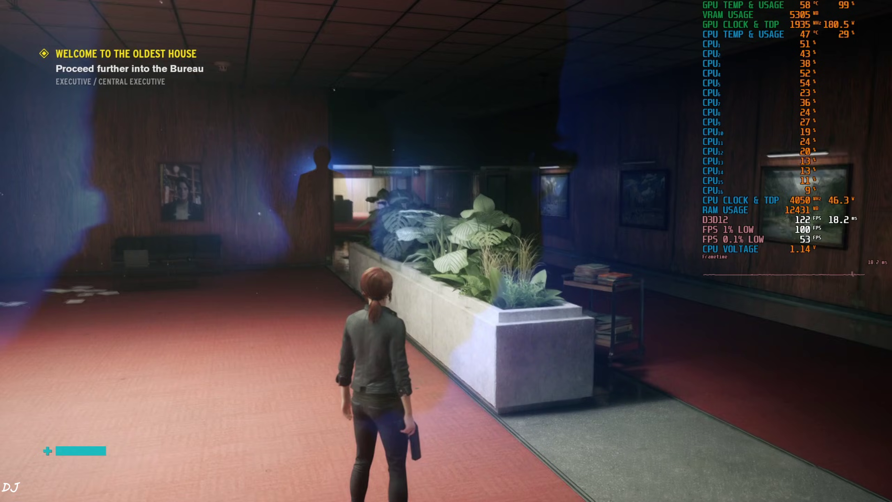
{"action": "key", "text": "w"}
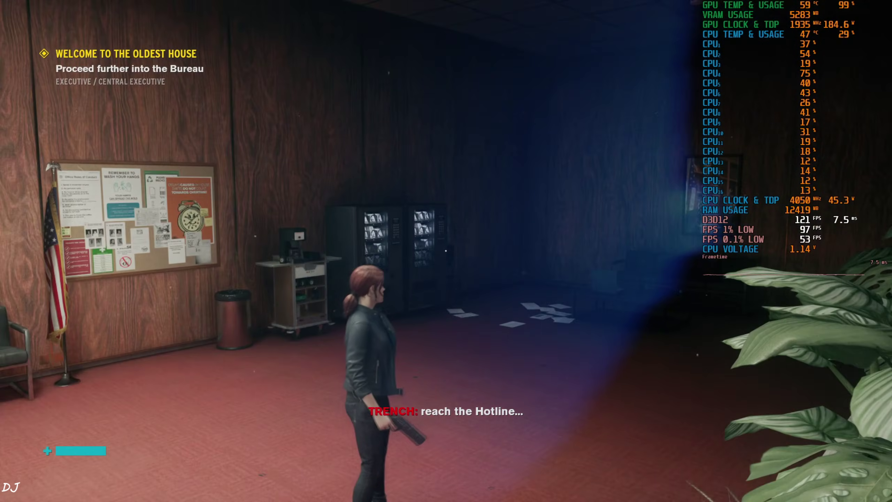
{"action": "key", "text": "s"}
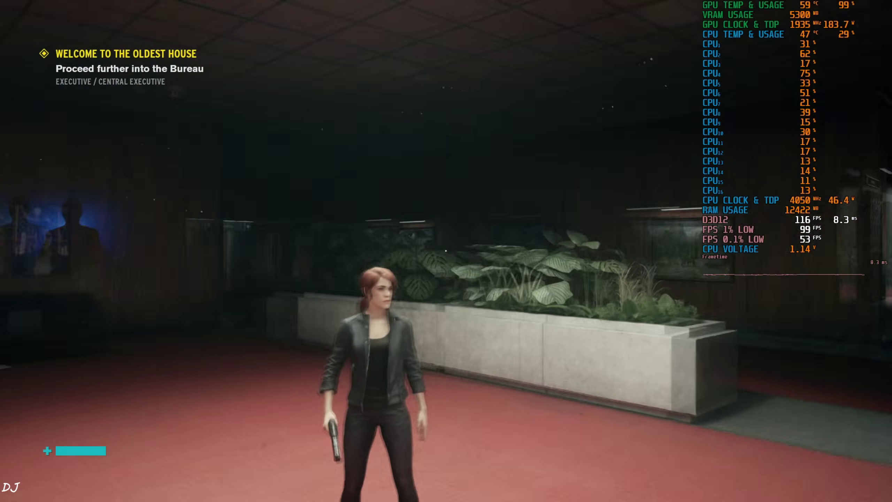
- Run Jesse through the dark lobby past the planters toward the Central Executive office
{"action": "key", "text": "w"}
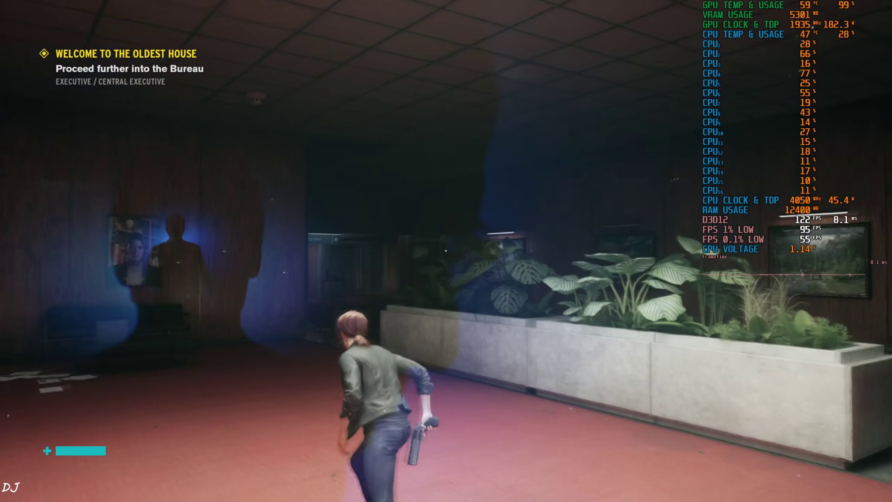
{"action": "key", "text": "w"}
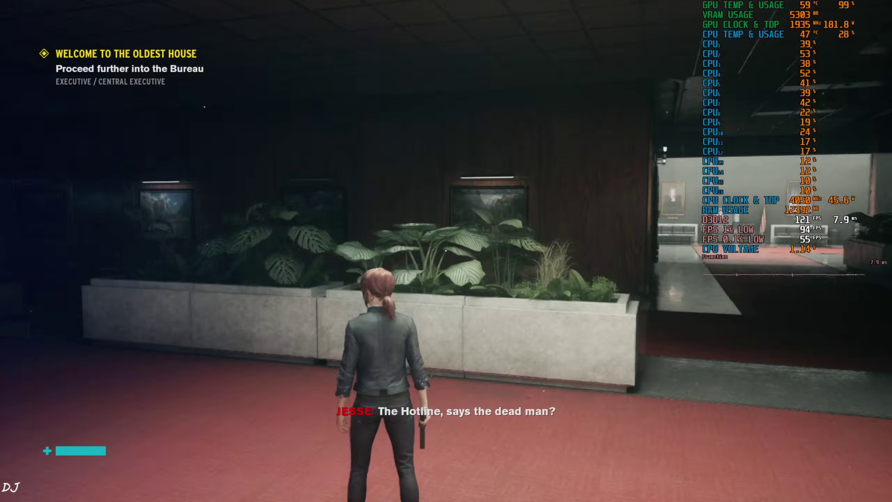
{"action": "key", "text": "w"}
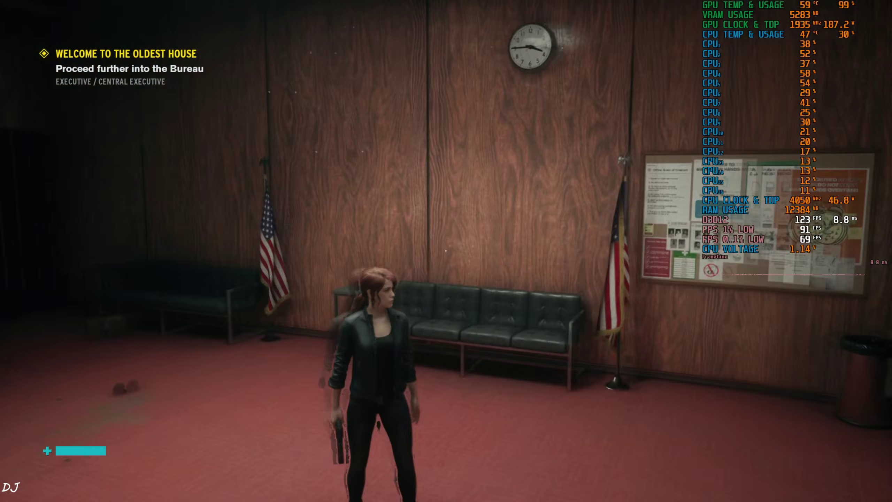
{"action": "key", "text": "w"}
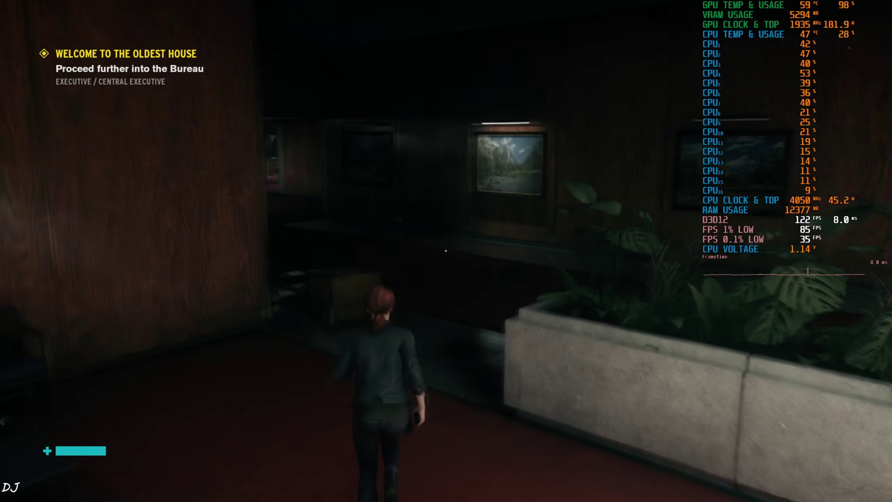
{"action": "key", "text": "w"}
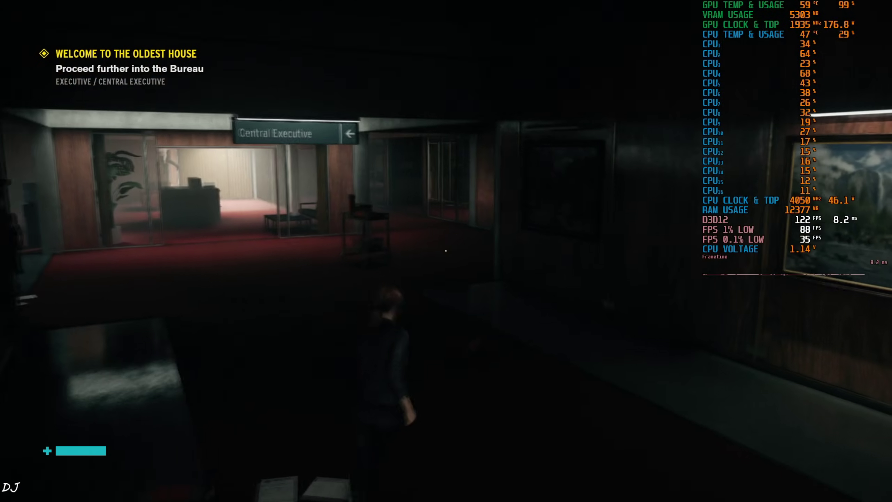
{"action": "key", "text": "w"}
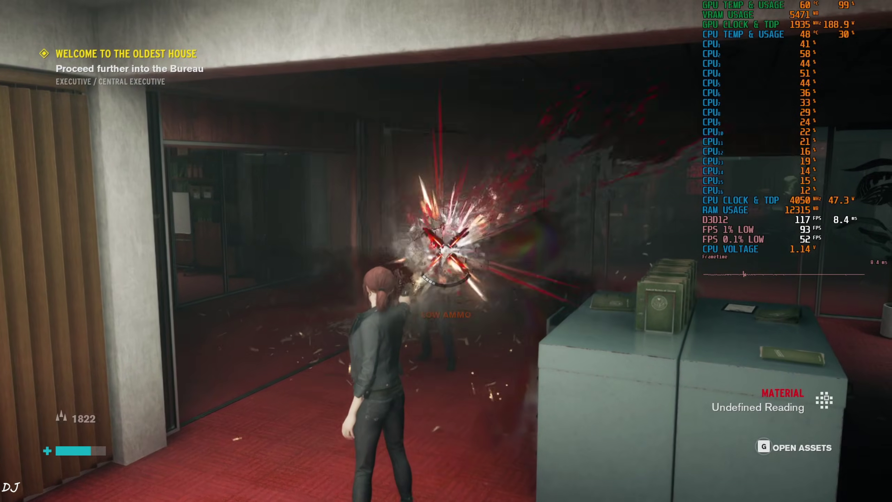
- Push through the glass office and misty hall to the enemy, then run back across the lobby
{"action": "key", "text": "w"}
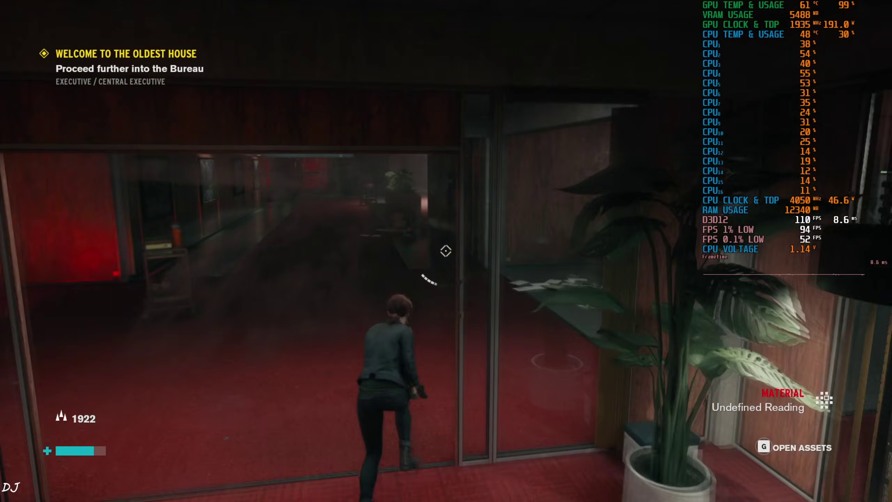
{"action": "key", "text": "w"}
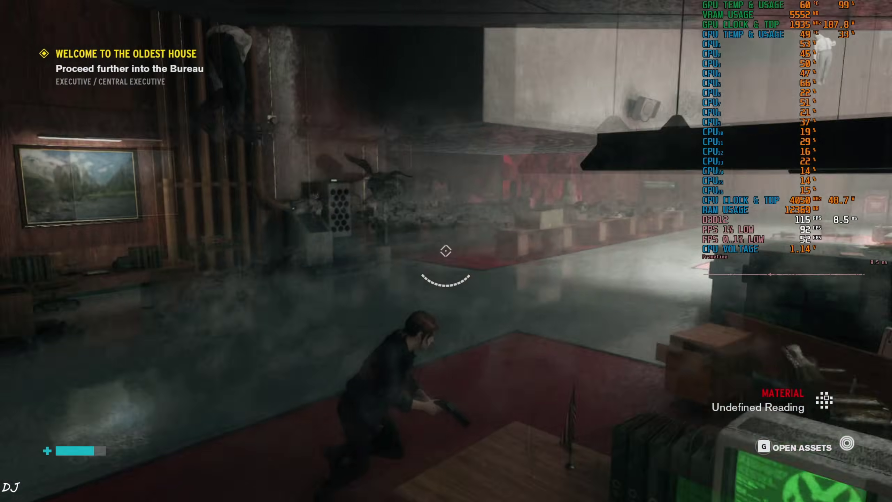
{"action": "key", "text": "w"}
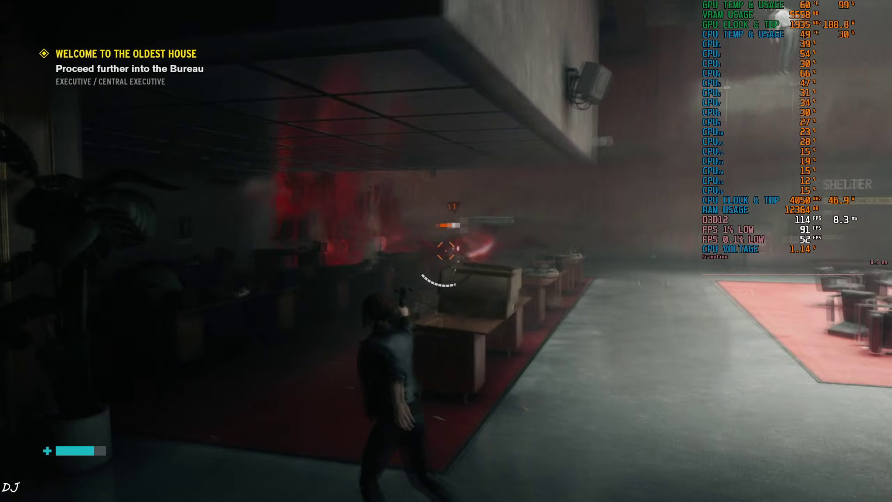
{"action": "key", "text": "w"}
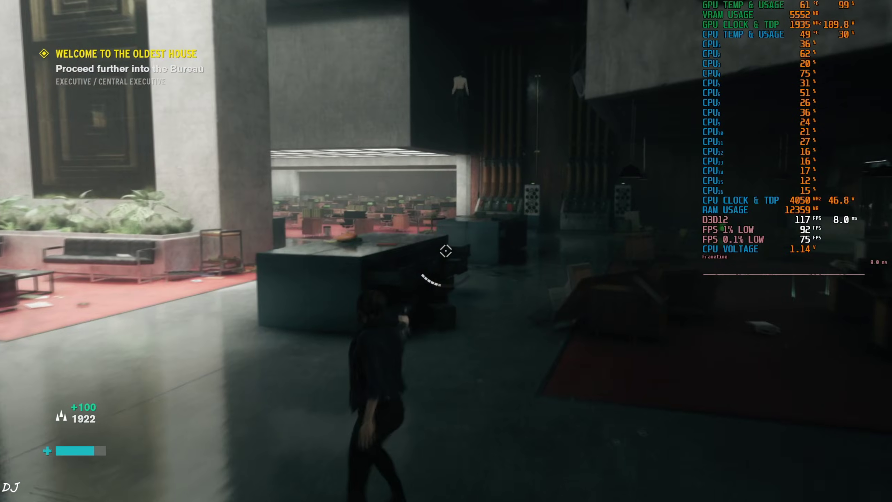
{"action": "key", "text": "w"}
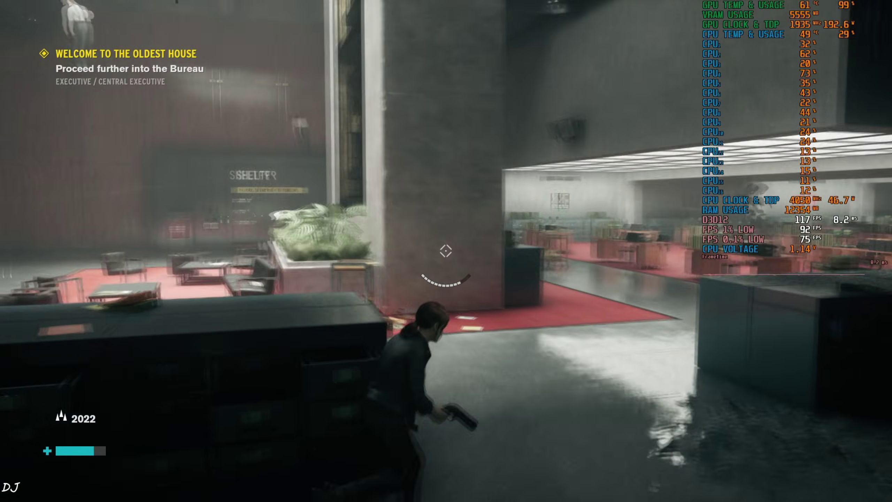
{"action": "key", "text": "w"}
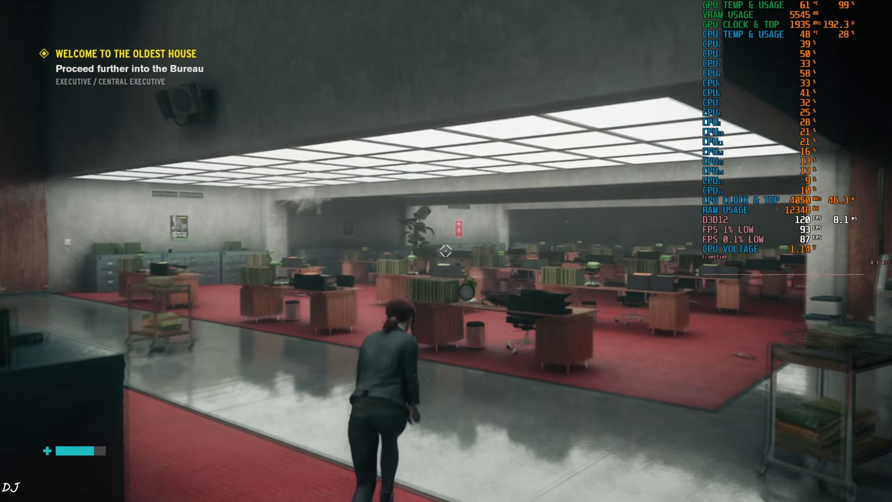
{"action": "key", "text": "w"}
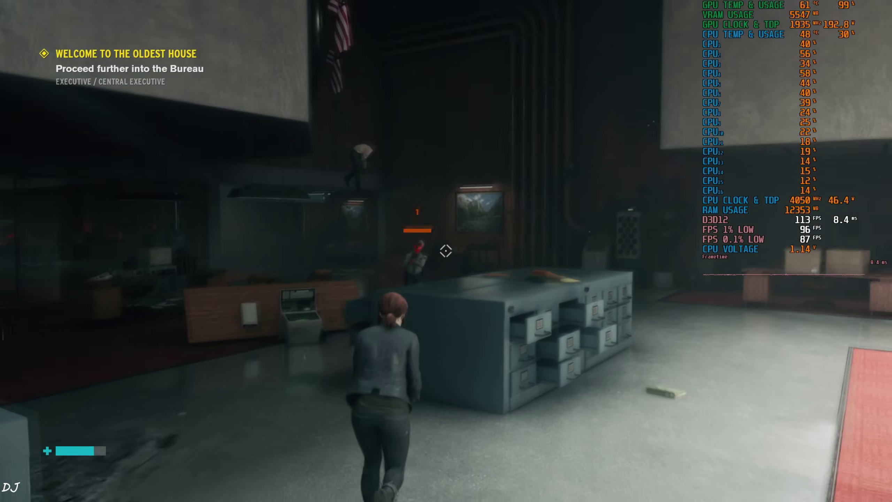
{"action": "key", "text": "w"}
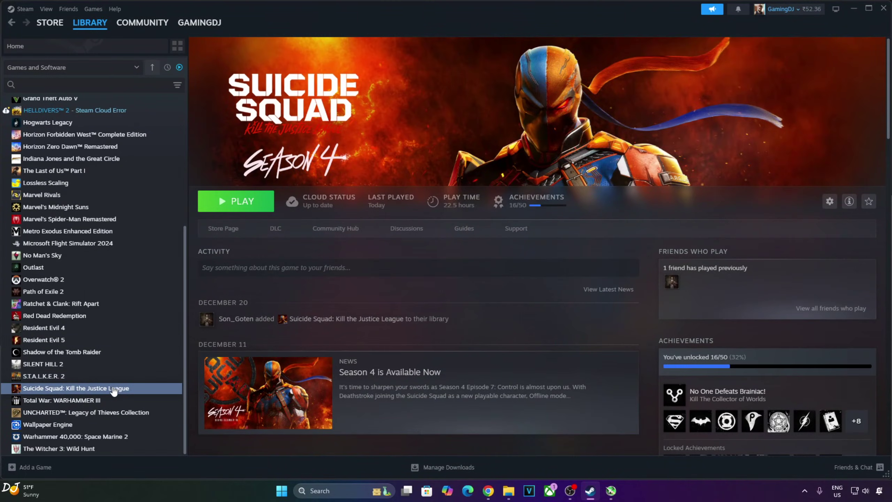
- Press PLAY on the Suicide Squad: Kill the Justice League library page
{"action": "left_click", "coordinate": [238, 206]}
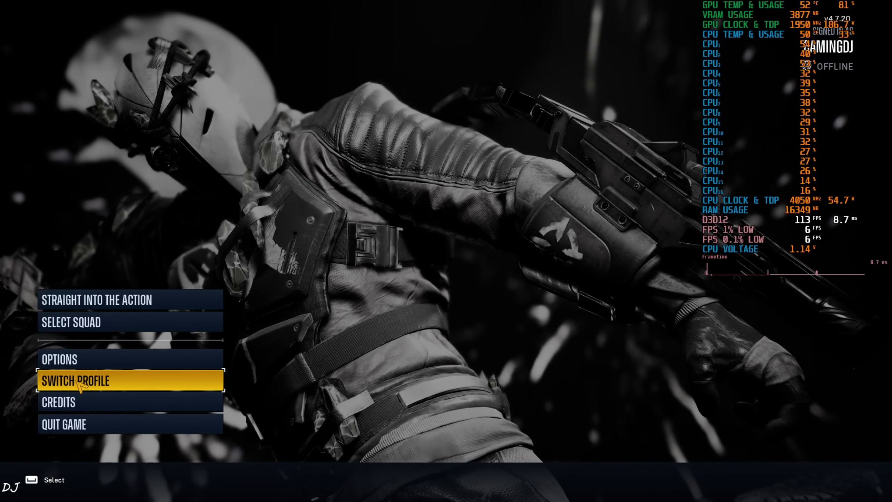
- Switch profile, open the Video settings and keep the target framerate at 144
{"action": "left_click", "coordinate": [81, 383]}
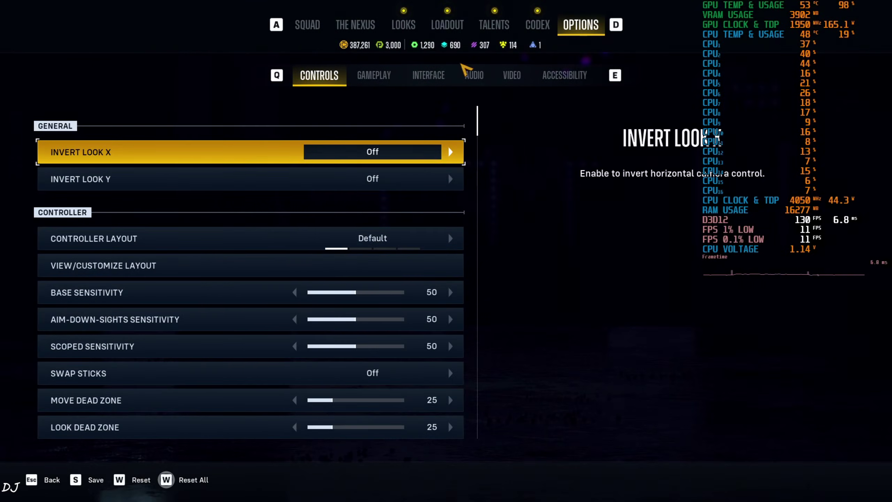
{"action": "left_click", "coordinate": [511, 76]}
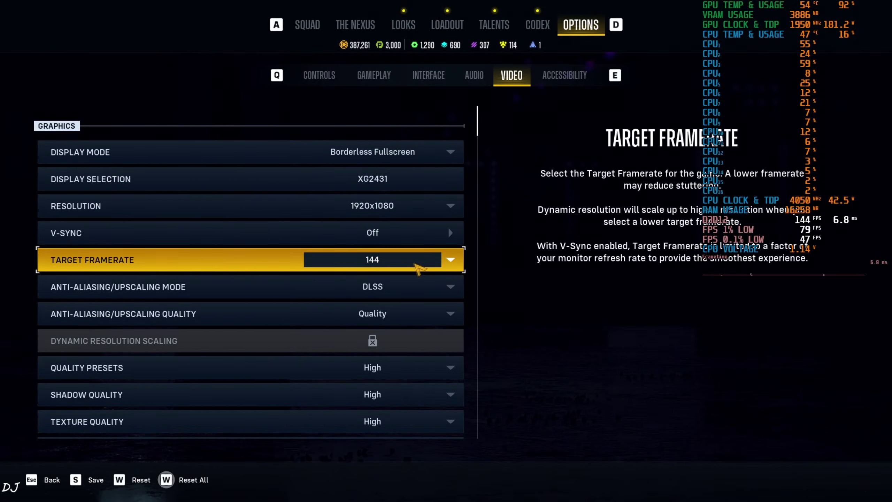
{"action": "left_click", "coordinate": [453, 261]}
{"action": "left_click", "coordinate": [453, 261]}
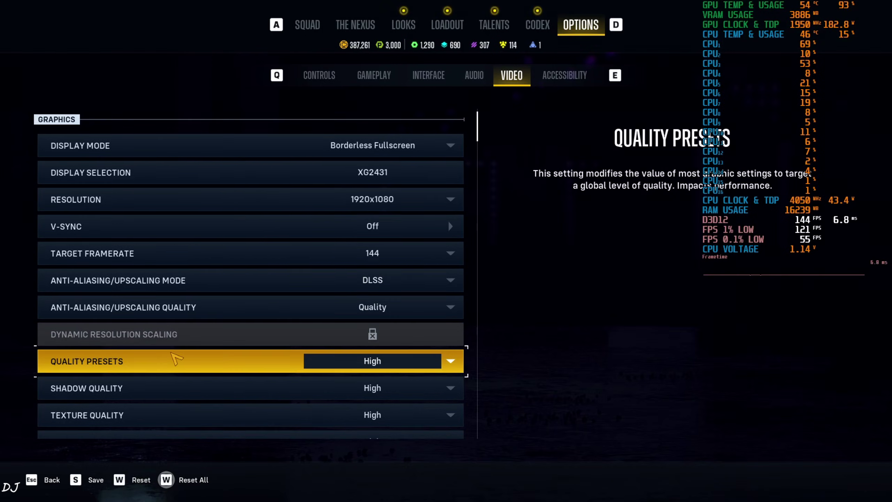
- Scroll through the graphics settings to review DLSS upscaling at Quality
{"action": "scroll", "coordinate": [196, 354], "scroll_direction": "down", "scroll_amount": 1}
{"action": "scroll", "coordinate": [176, 341], "scroll_direction": "down", "scroll_amount": 3}
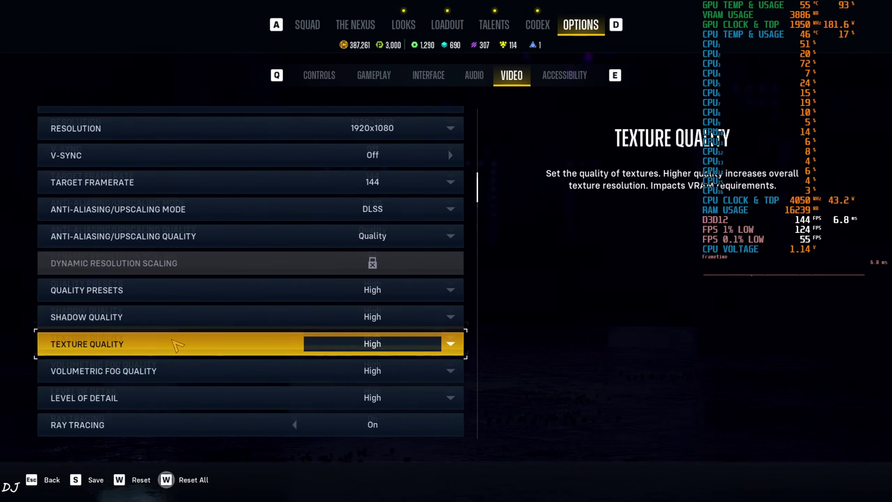
{"action": "scroll", "coordinate": [181, 351], "scroll_direction": "down", "scroll_amount": 2}
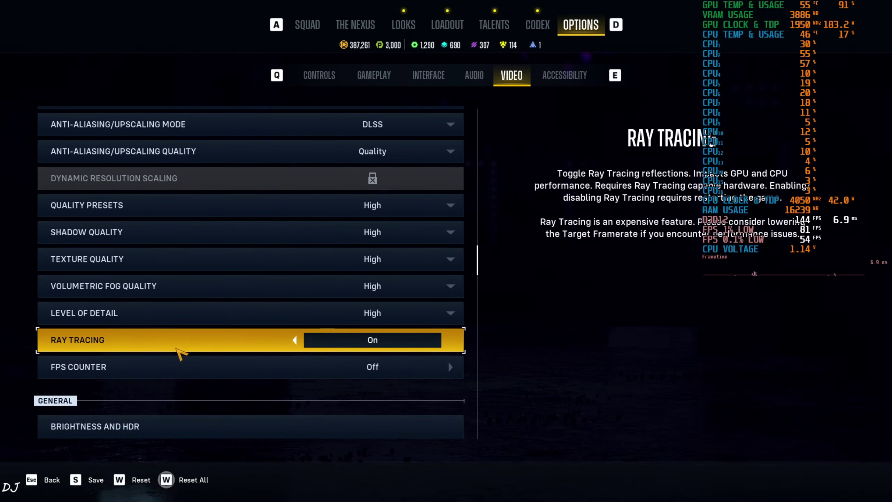
{"action": "scroll", "coordinate": [157, 267], "scroll_direction": "down", "scroll_amount": 3}
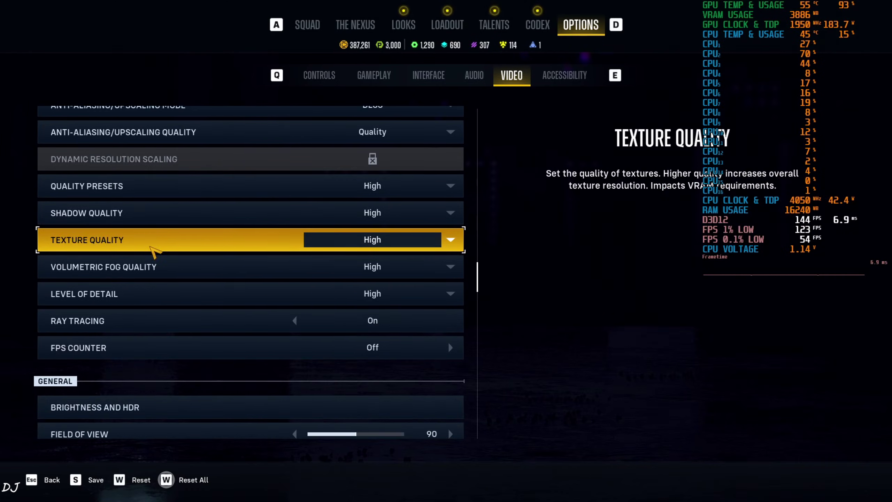
{"action": "scroll", "coordinate": [155, 279], "scroll_direction": "down", "scroll_amount": 3}
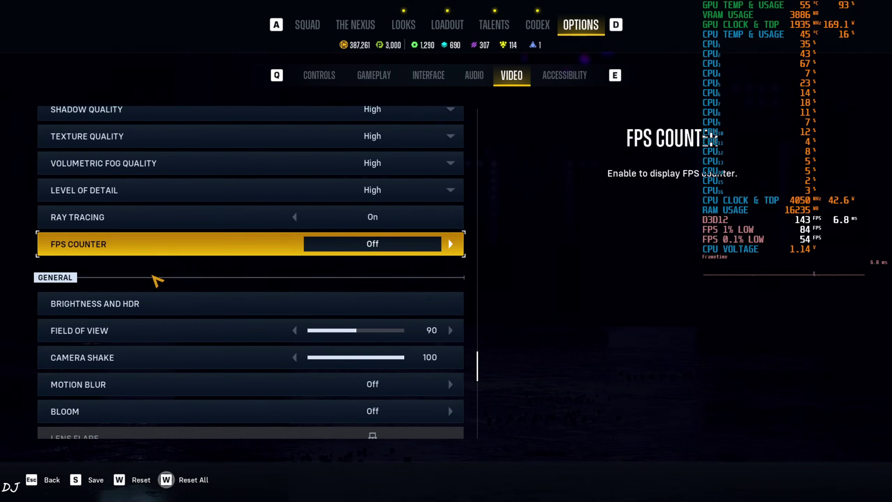
{"action": "scroll", "coordinate": [156, 281], "scroll_direction": "down", "scroll_amount": 1}
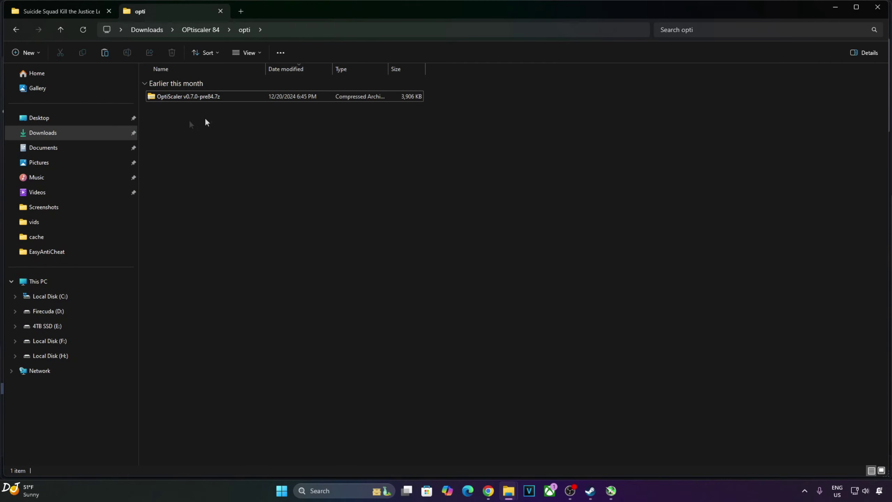
- Copy the six files from the OptiScaler v0.7.0-pre84.7z archive into the opti folder
{"action": "double_click", "coordinate": [177, 95]}
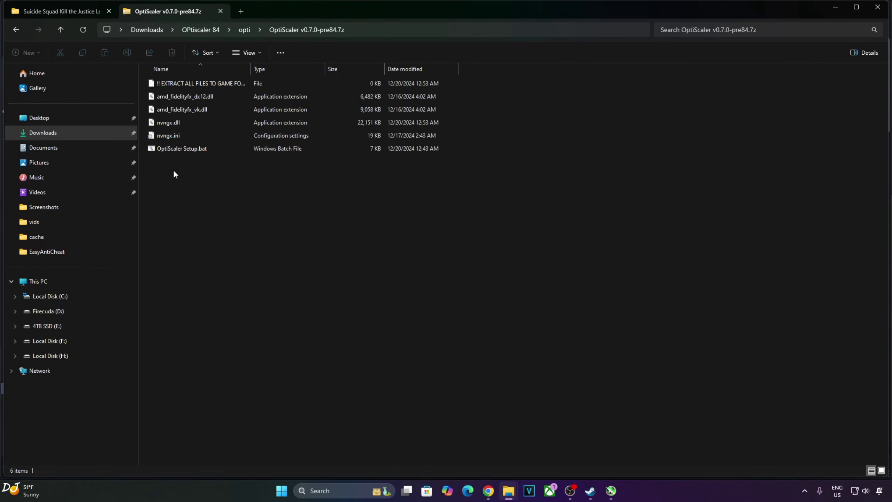
{"action": "left_click_drag", "start_coordinate": [174, 174], "coordinate": [183, 72]}
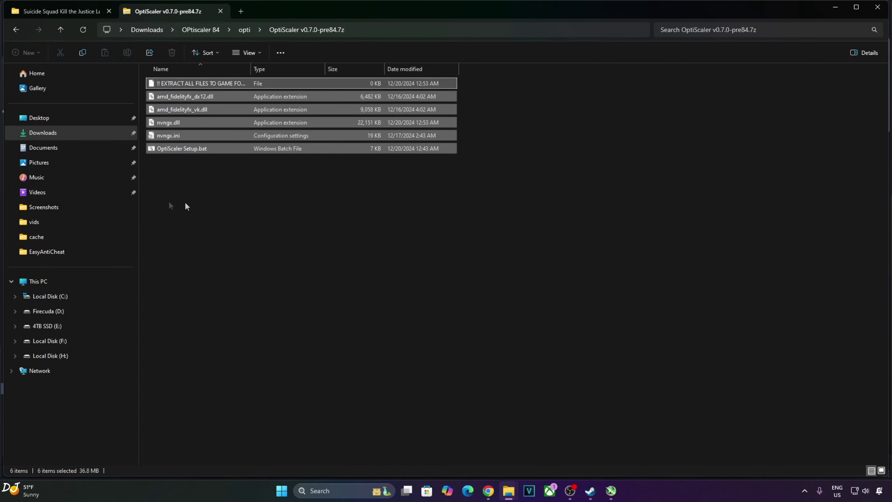
{"action": "right_click", "coordinate": [168, 150]}
{"action": "left_click", "coordinate": [186, 170]}
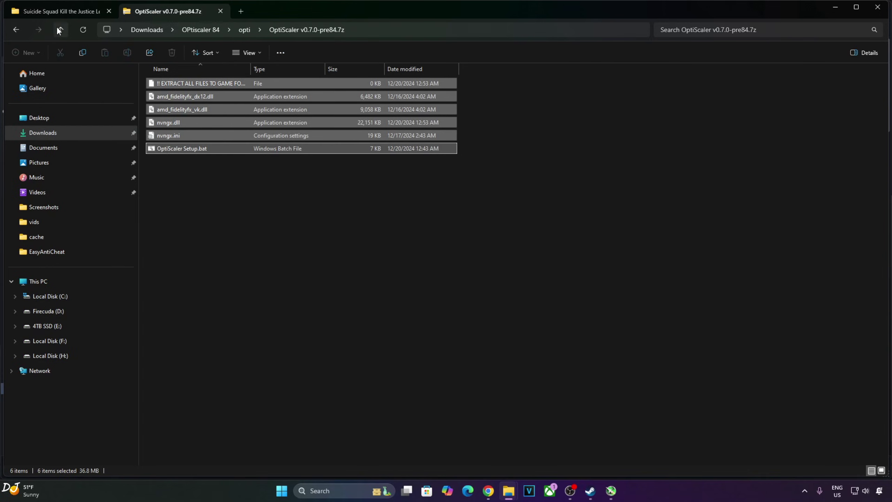
{"action": "left_click", "coordinate": [56, 26]}
{"action": "key", "text": "F2"}
{"action": "right_click", "coordinate": [195, 151]}
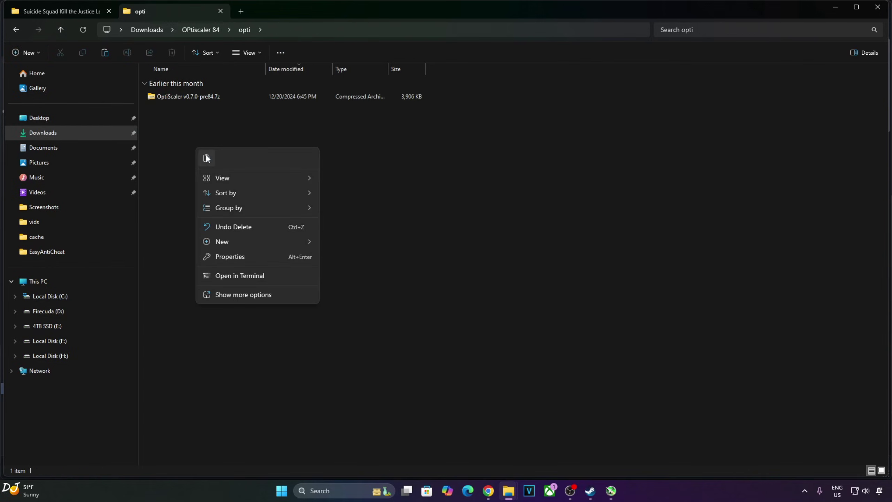
{"action": "left_click", "coordinate": [206, 155]}
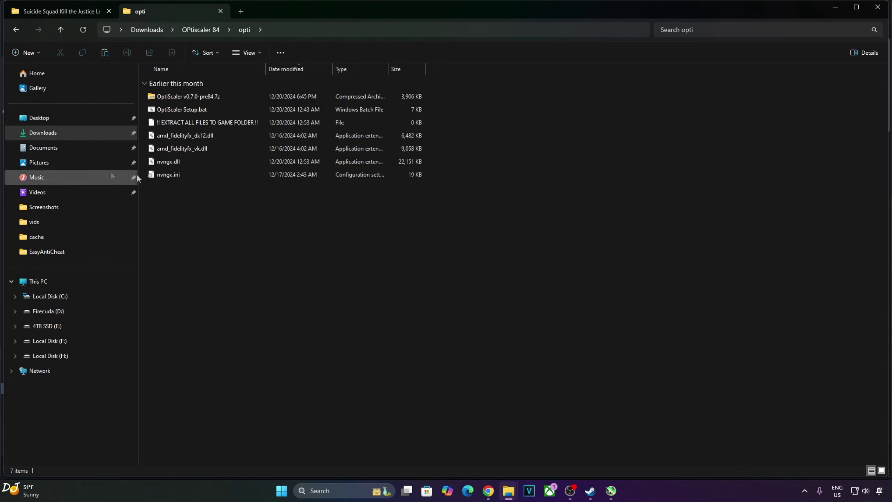
- Rename nvngx.dll in the opti folder to dxgi.dll
{"action": "right_click", "coordinate": [158, 163]}
{"action": "left_click", "coordinate": [186, 304]}
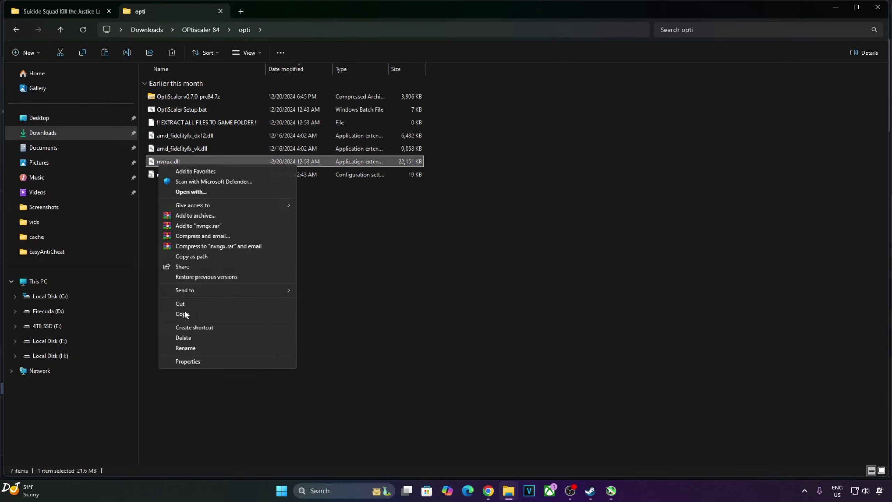
{"action": "left_click", "coordinate": [183, 347]}
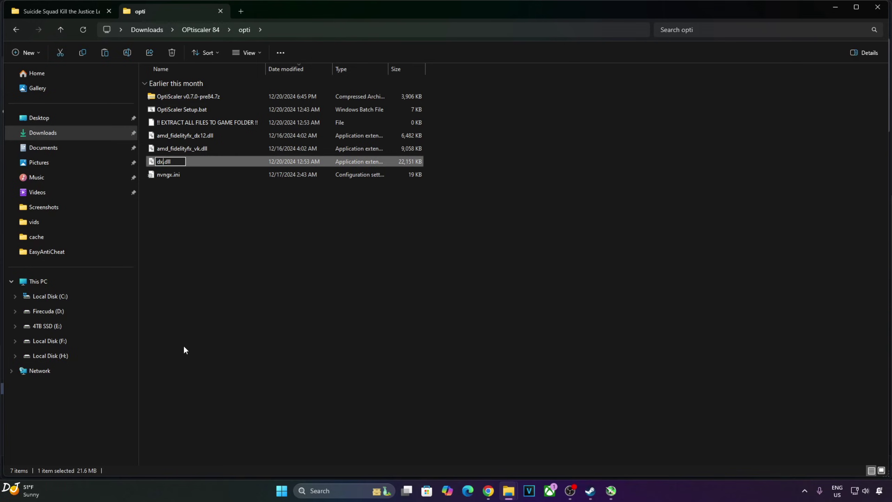
{"action": "type", "text": "dxgi"}
{"action": "left_click", "coordinate": [191, 259]}
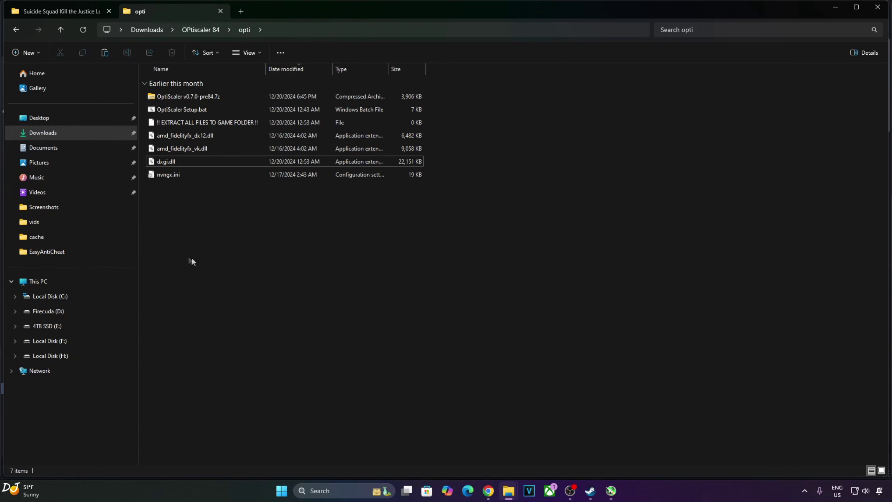
- Copy nvngx.ini, dxgi.dll and amd_fidelityfx_dx12.dll, then return to Steam
{"action": "left_click", "coordinate": [166, 175]}
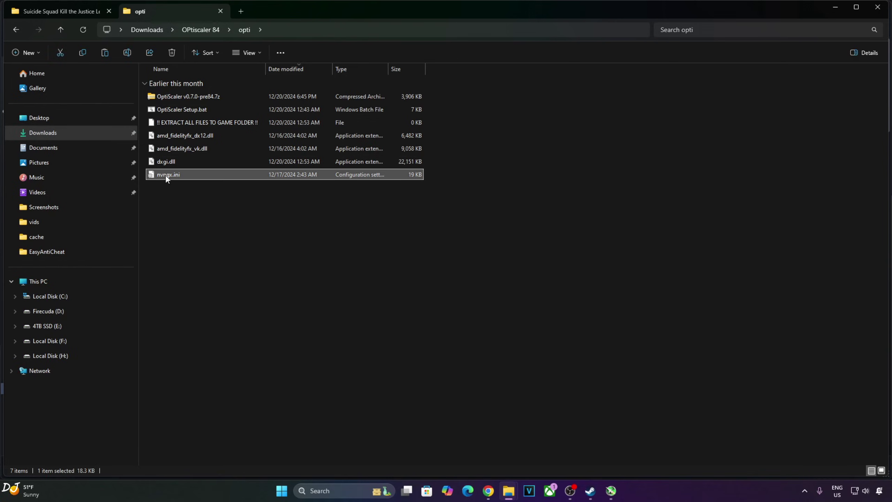
{"action": "left_click", "coordinate": [162, 164], "text": "ctrl"}
{"action": "left_click", "coordinate": [191, 137], "text": "ctrl"}
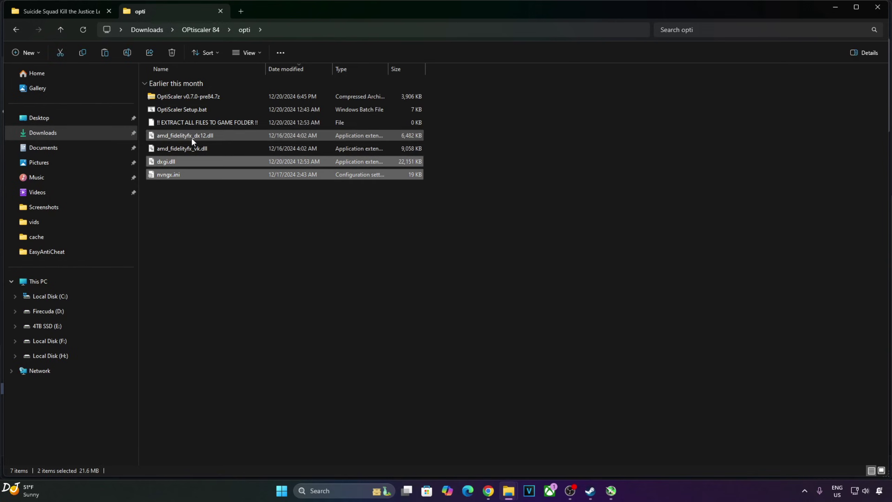
{"action": "key", "text": "F2"}
{"action": "right_click", "coordinate": [166, 175]}
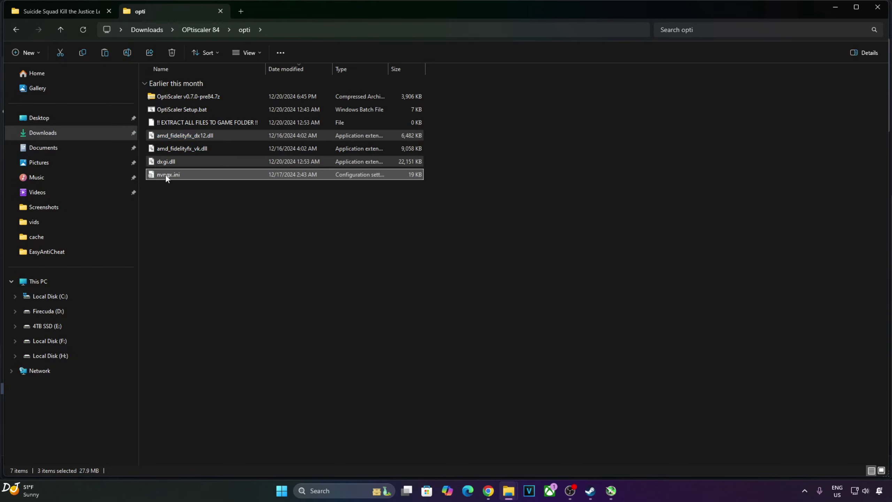
{"action": "left_click", "coordinate": [196, 187]}
{"action": "key", "text": "F2"}
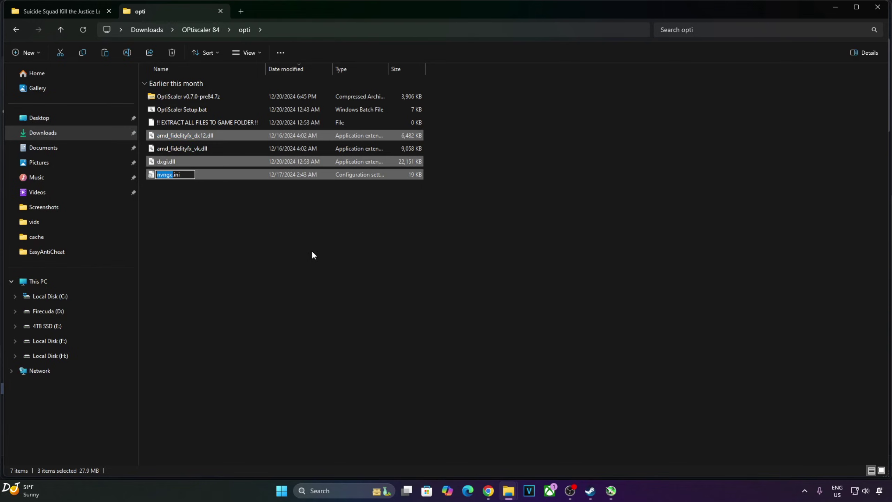
{"action": "left_click", "coordinate": [590, 491]}
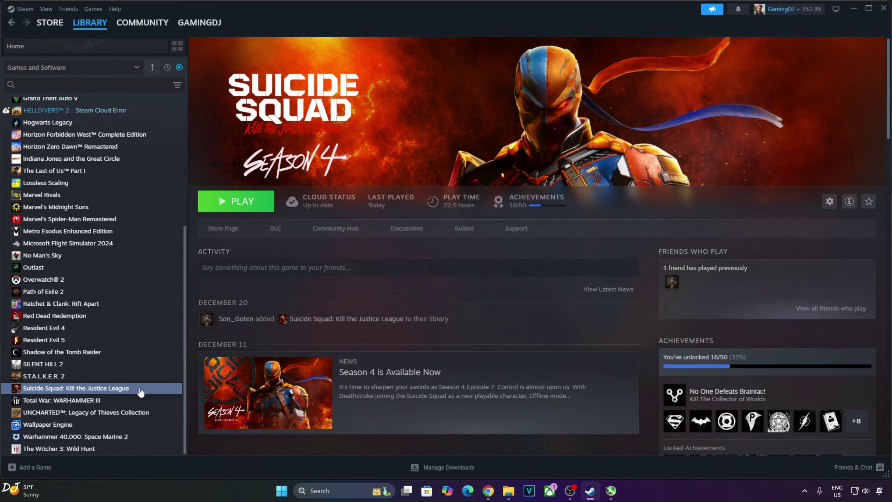
- Browse Suicide Squad's local files and paste the three OptiScaler files into Stones\Binaries\Win64
{"action": "right_click", "coordinate": [117, 391]}
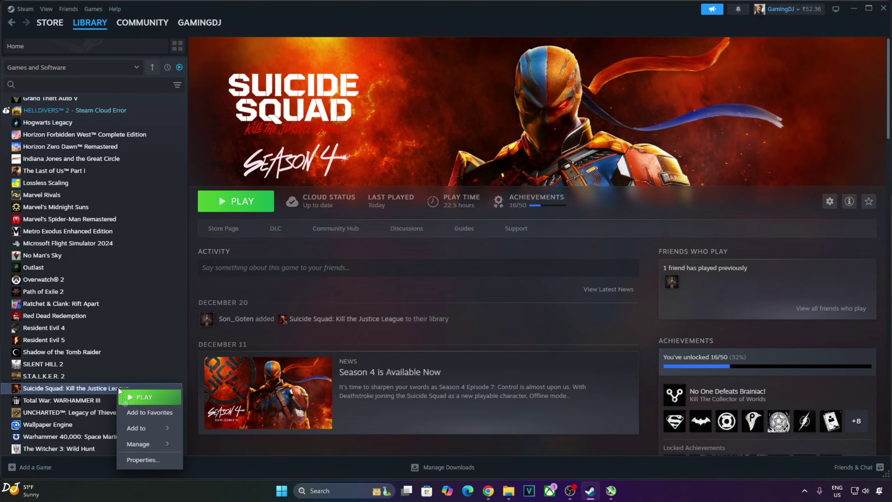
{"action": "mouse_move", "coordinate": [141, 443]}
{"action": "left_click", "coordinate": [220, 382]}
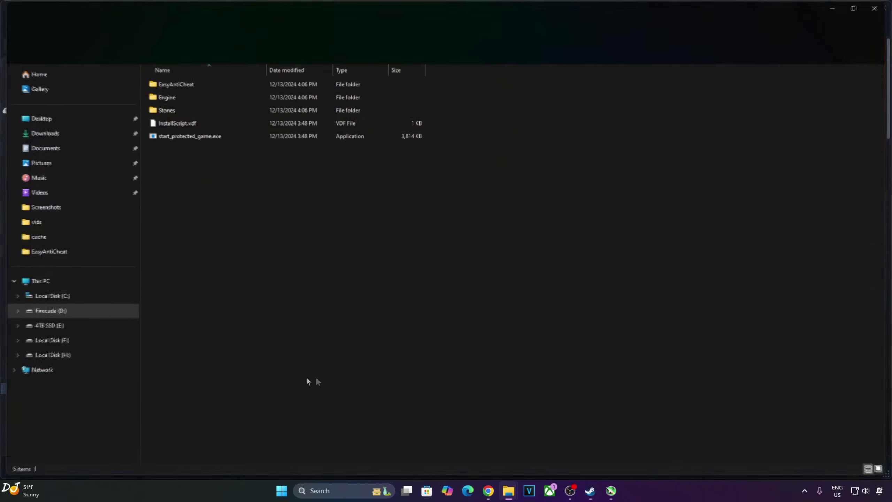
{"action": "double_click", "coordinate": [183, 110]}
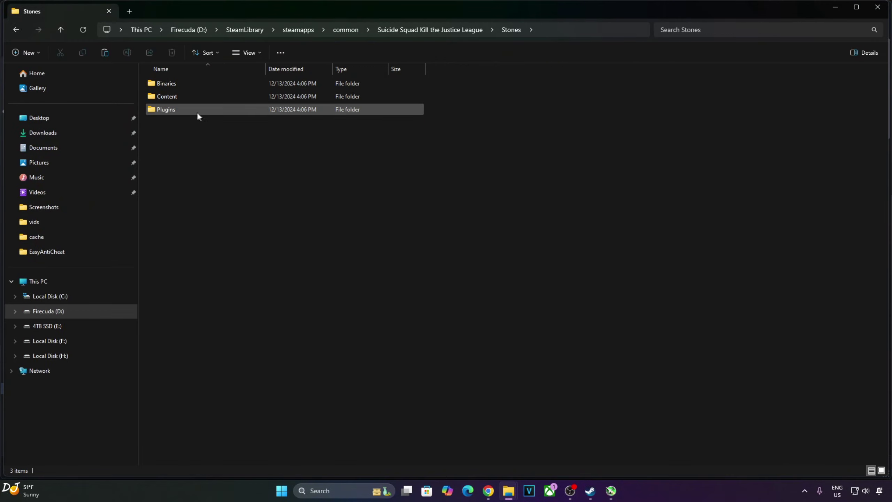
{"action": "double_click", "coordinate": [179, 84]}
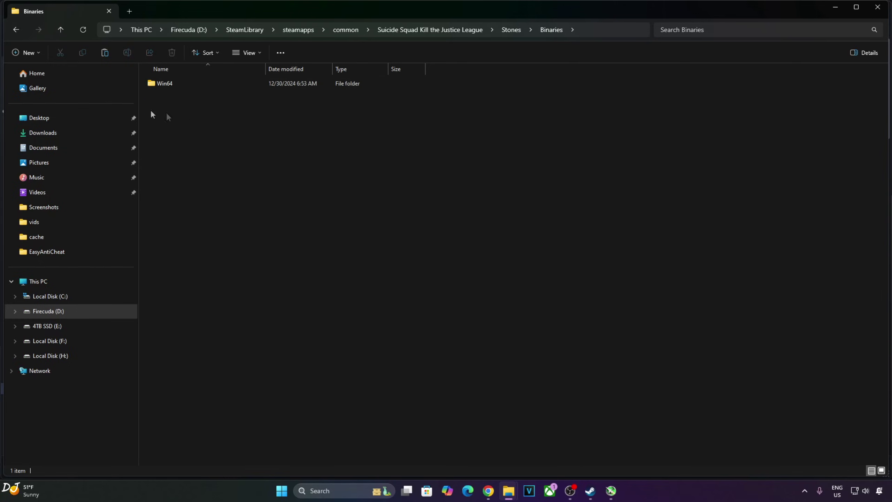
{"action": "double_click", "coordinate": [174, 83]}
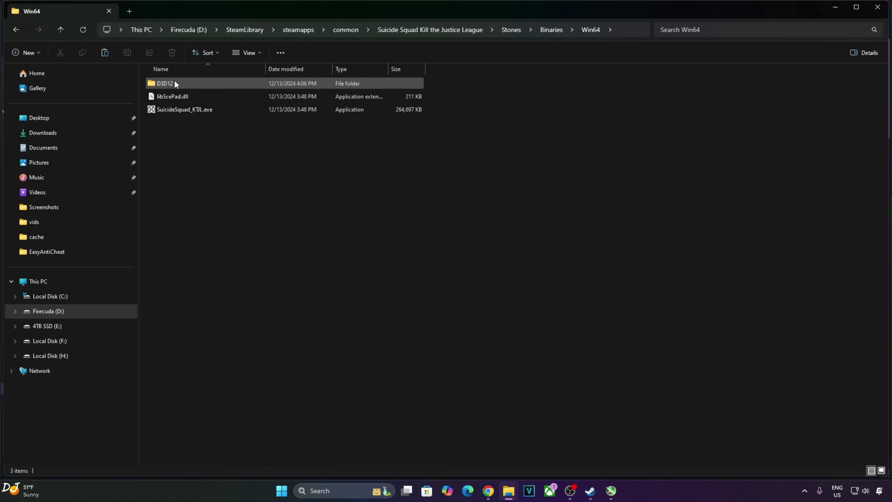
{"action": "right_click", "coordinate": [180, 140]}
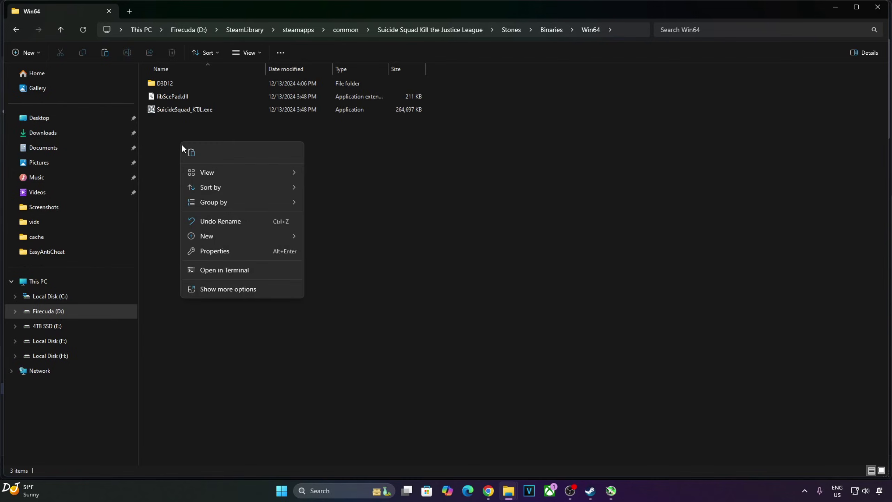
{"action": "left_click", "coordinate": [184, 148]}
{"action": "left_click", "coordinate": [256, 232]}
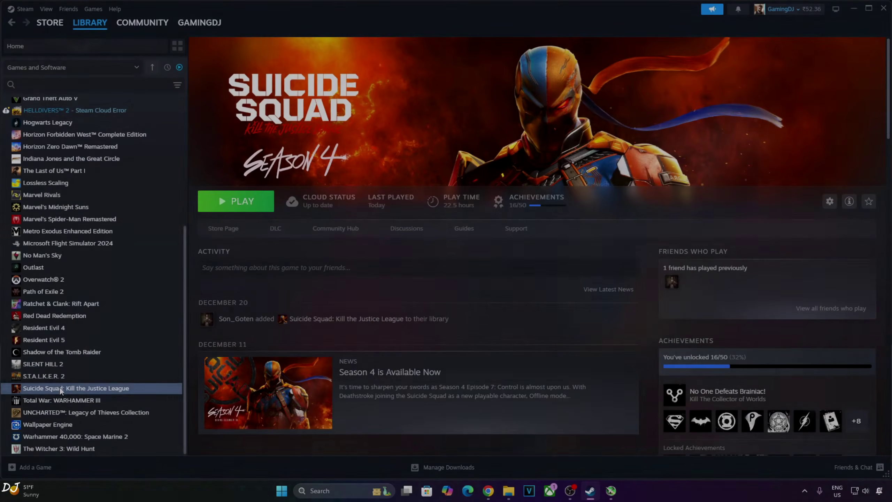
- Browse Suicide Squad's local files and open the EasyAntiCheat folder
{"action": "right_click", "coordinate": [60, 388]}
{"action": "mouse_move", "coordinate": [81, 443]}
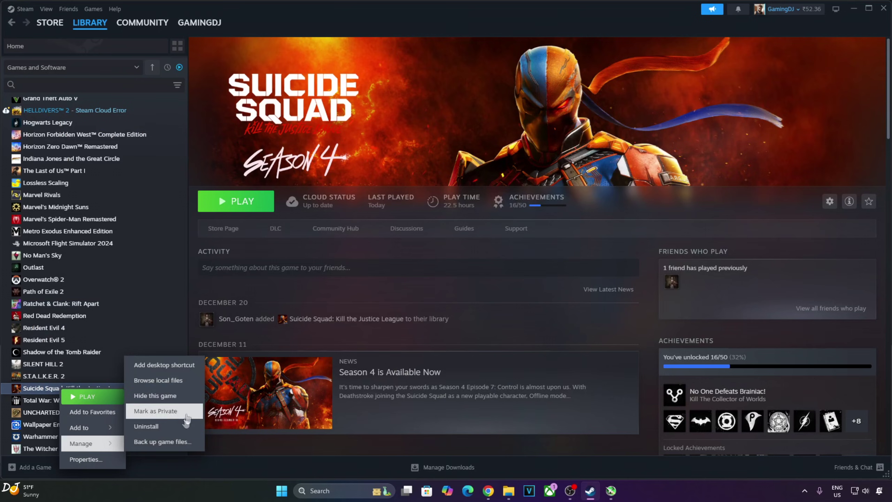
{"action": "left_click", "coordinate": [171, 380]}
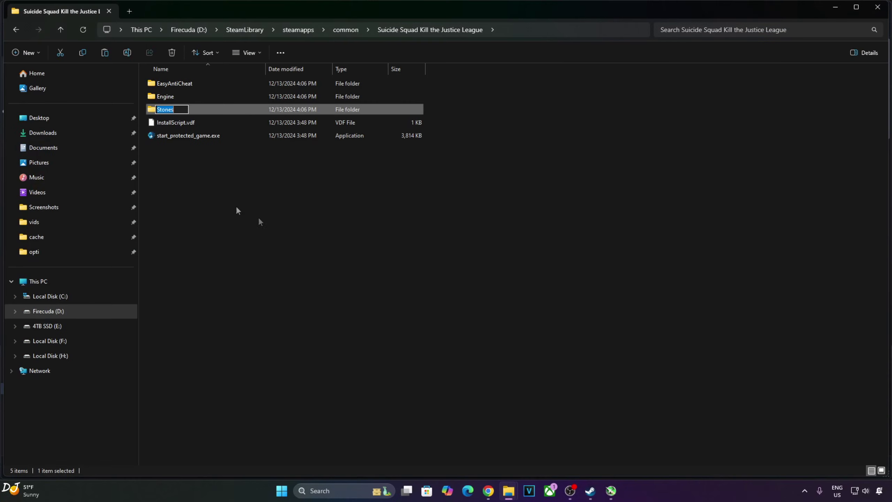
{"action": "left_click", "coordinate": [170, 83]}
{"action": "double_click", "coordinate": [170, 84]}
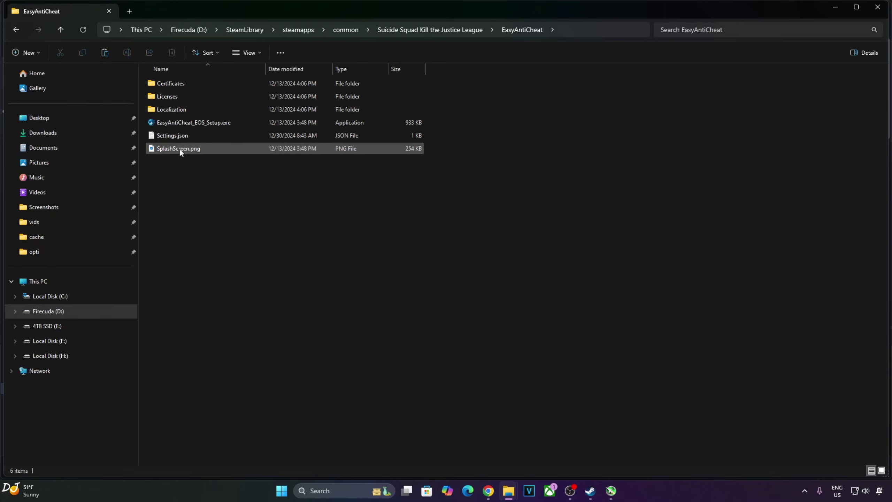
- Open Settings.json in Notepad and save the edited file
{"action": "right_click", "coordinate": [171, 134]}
{"action": "mouse_move", "coordinate": [206, 179]}
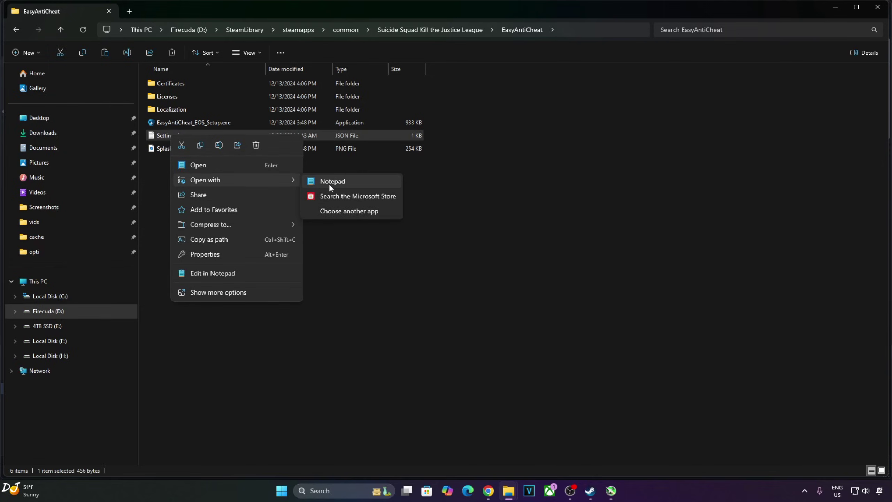
{"action": "left_click", "coordinate": [329, 182]}
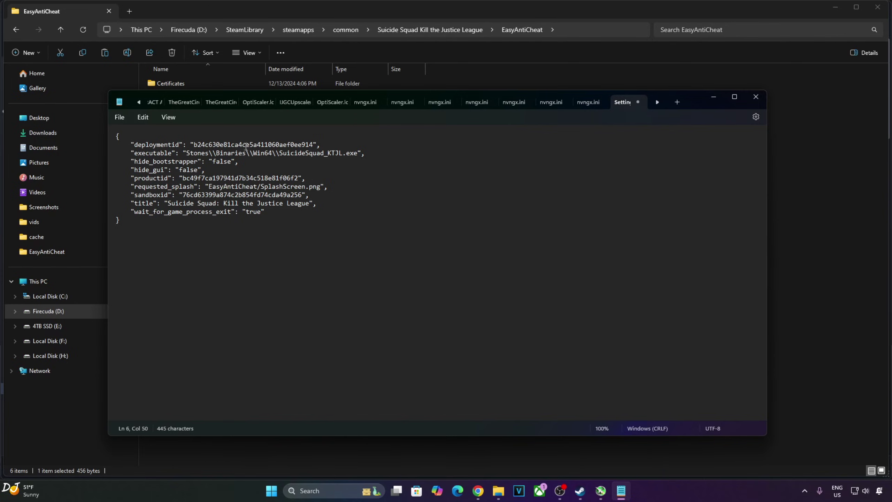
{"action": "left_click", "coordinate": [121, 117]}
{"action": "left_click", "coordinate": [130, 178]}
- Close Notepad and copy nvngx_dlss.dll out of the nvngx_dlss_3.8.10.zip archive
{"action": "left_click", "coordinate": [753, 101]}
{"action": "left_click_drag", "start_coordinate": [444, 248], "coordinate": [286, 245]}
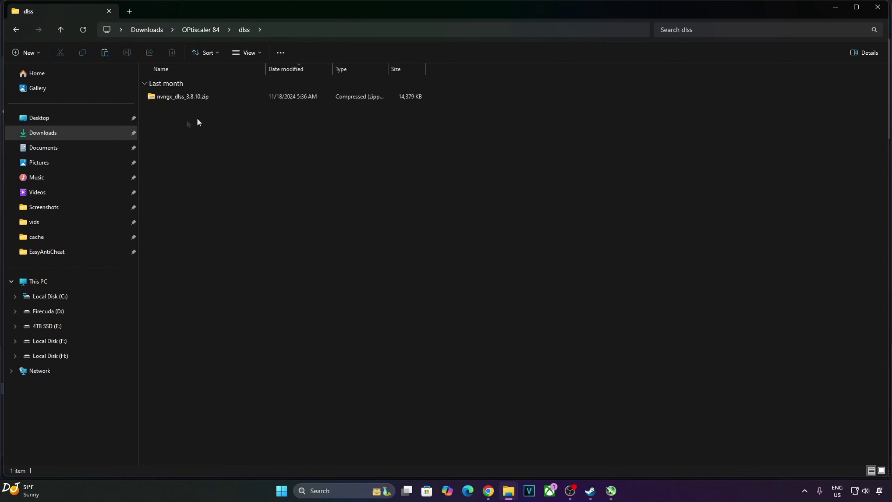
{"action": "double_click", "coordinate": [176, 95]}
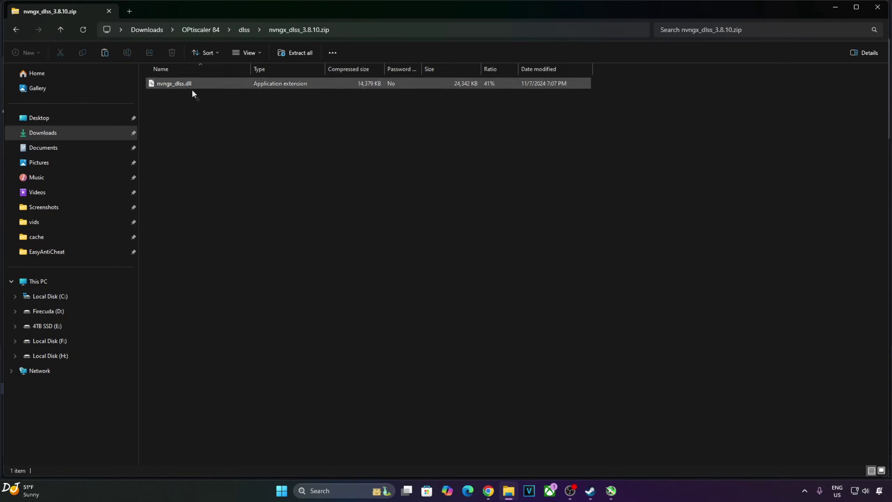
{"action": "right_click", "coordinate": [186, 89]}
{"action": "right_click", "coordinate": [176, 81]}
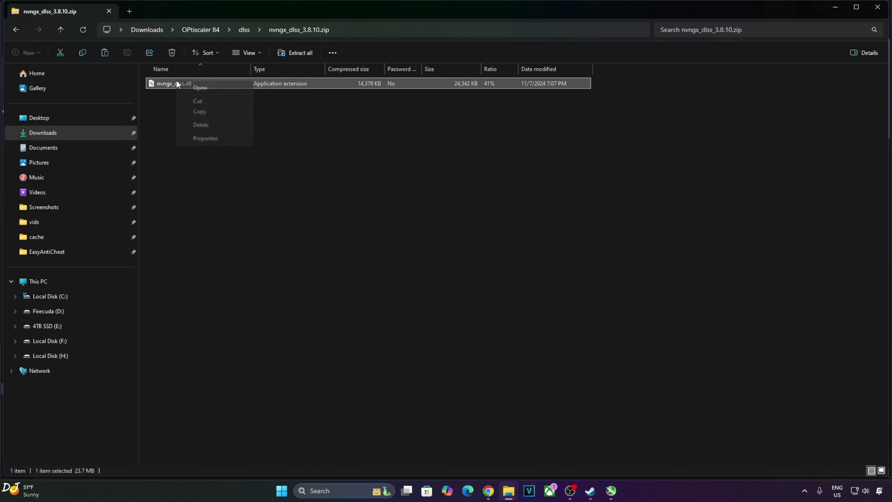
{"action": "left_click", "coordinate": [200, 111]}
{"action": "left_click", "coordinate": [498, 210]}
- Browse Suicide Squad's local files from Steam into Engine\Plugins\Runtime
{"action": "left_click", "coordinate": [590, 491]}
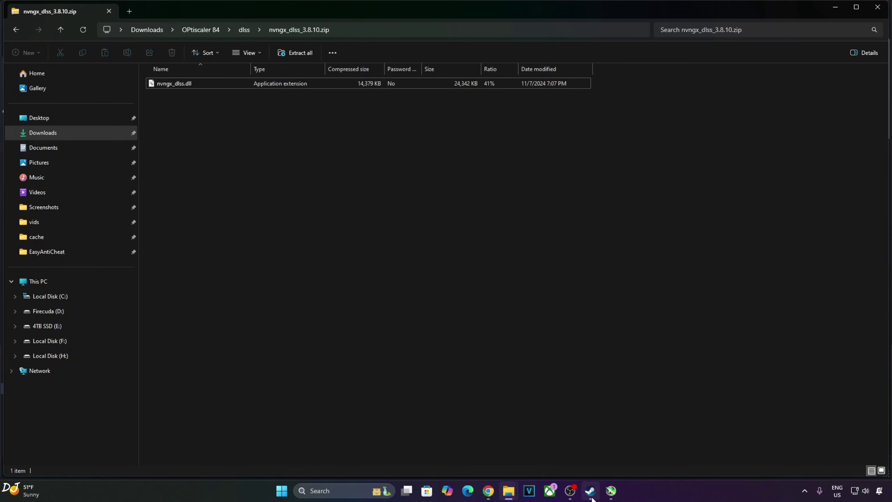
{"action": "right_click", "coordinate": [106, 388]}
{"action": "mouse_move", "coordinate": [150, 446]}
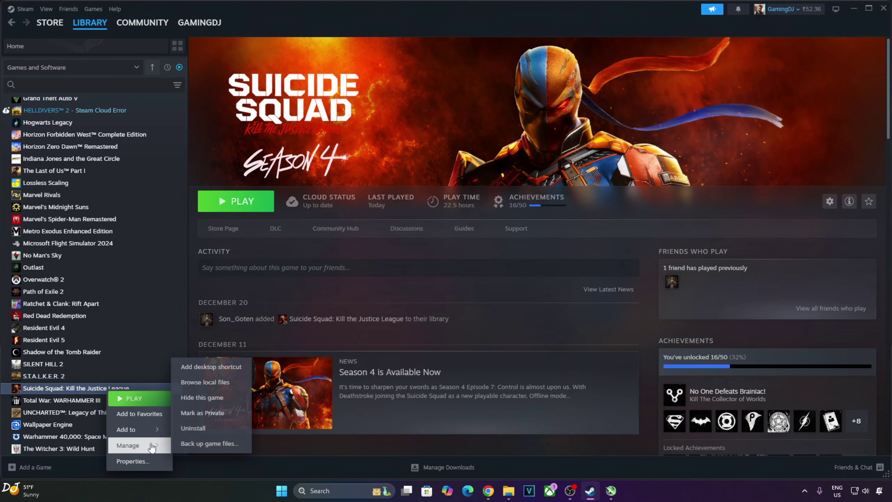
{"action": "left_click", "coordinate": [208, 382]}
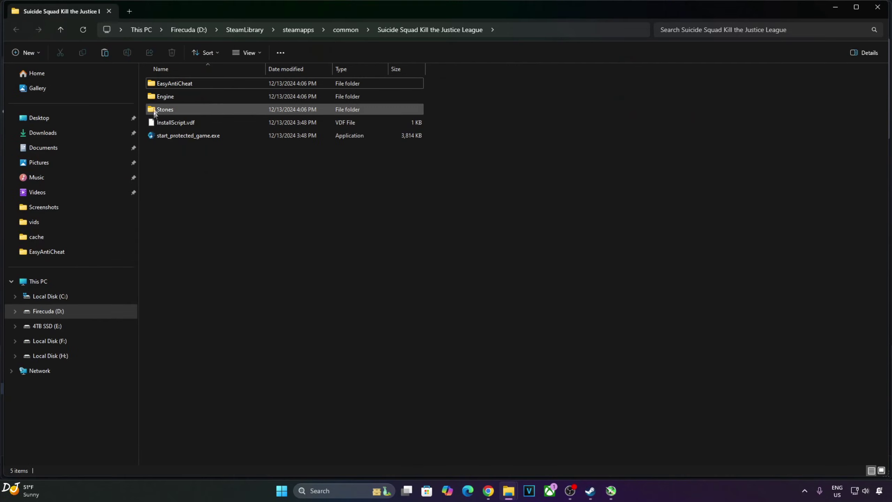
{"action": "double_click", "coordinate": [173, 95]}
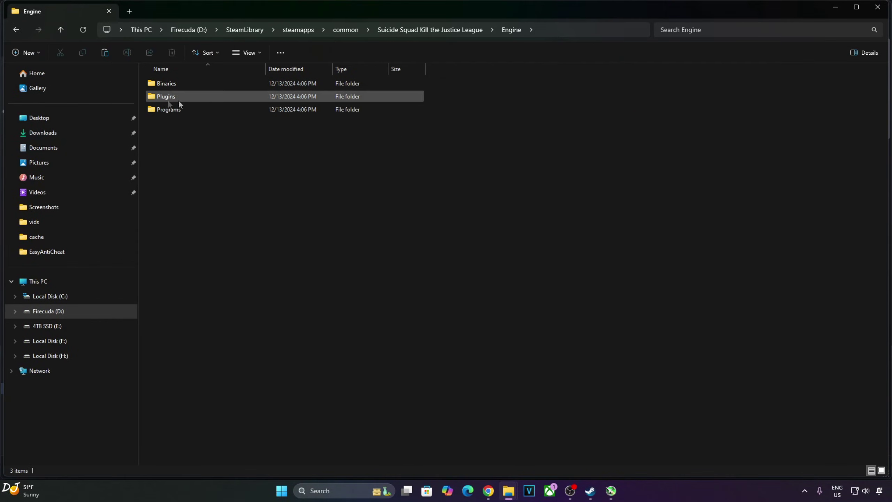
{"action": "double_click", "coordinate": [172, 95]}
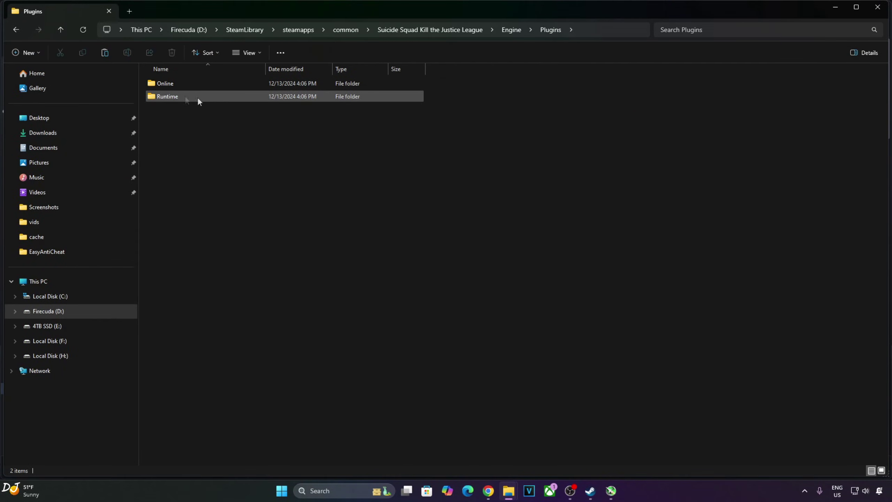
{"action": "double_click", "coordinate": [177, 96]}
- Go into Nvidia\DLSS\Binaries\ThirdParty\Win64 and paste nvngx_dlss.dll, replacing the existing file
{"action": "left_click", "coordinate": [182, 84]}
{"action": "left_click", "coordinate": [183, 84]}
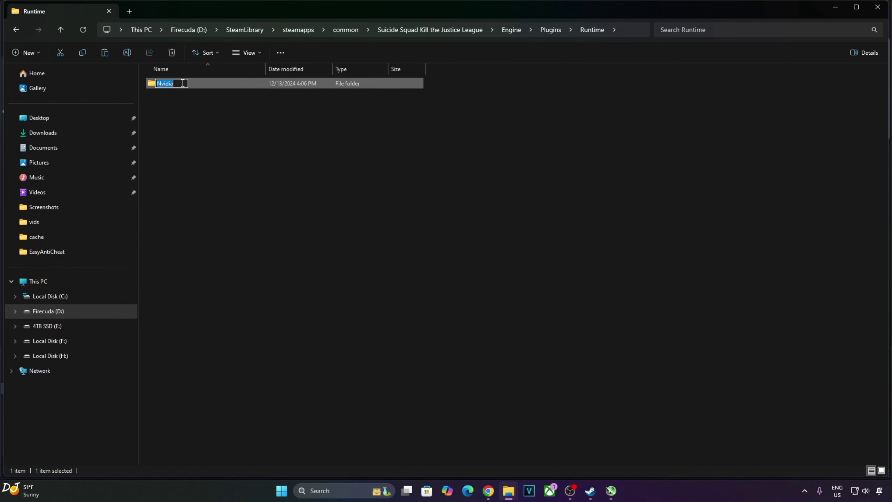
{"action": "left_click", "coordinate": [213, 134]}
{"action": "double_click", "coordinate": [173, 85]}
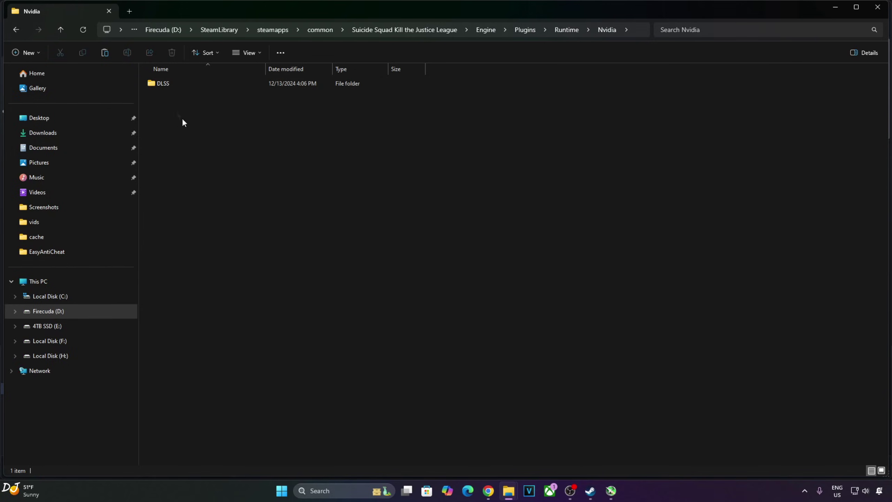
{"action": "double_click", "coordinate": [171, 83]}
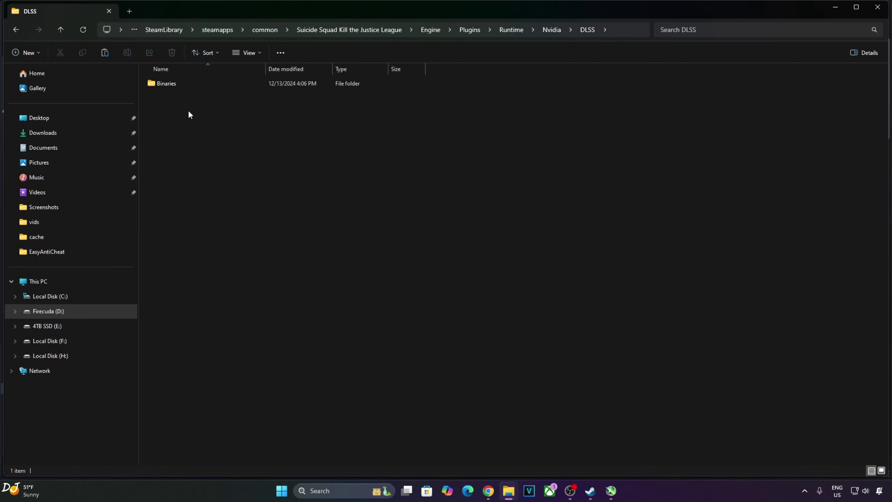
{"action": "double_click", "coordinate": [160, 84]}
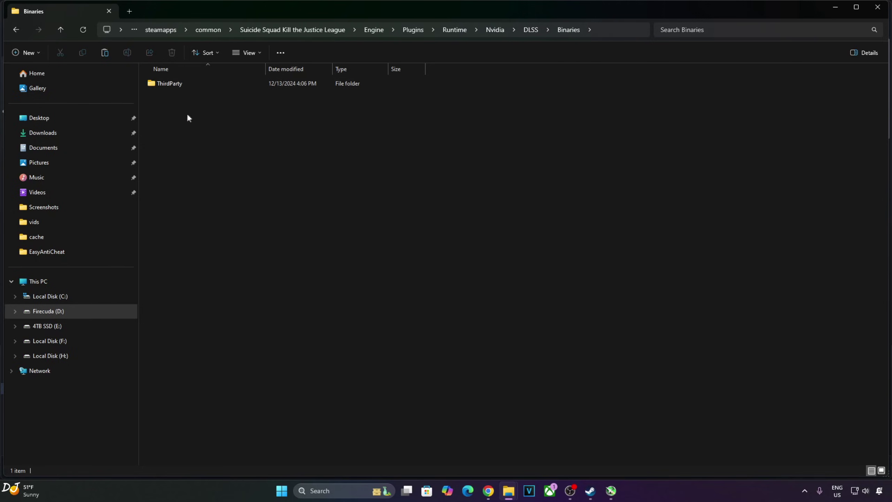
{"action": "double_click", "coordinate": [176, 83]}
{"action": "left_click_drag", "start_coordinate": [297, 149], "coordinate": [211, 137]}
{"action": "double_click", "coordinate": [168, 84]}
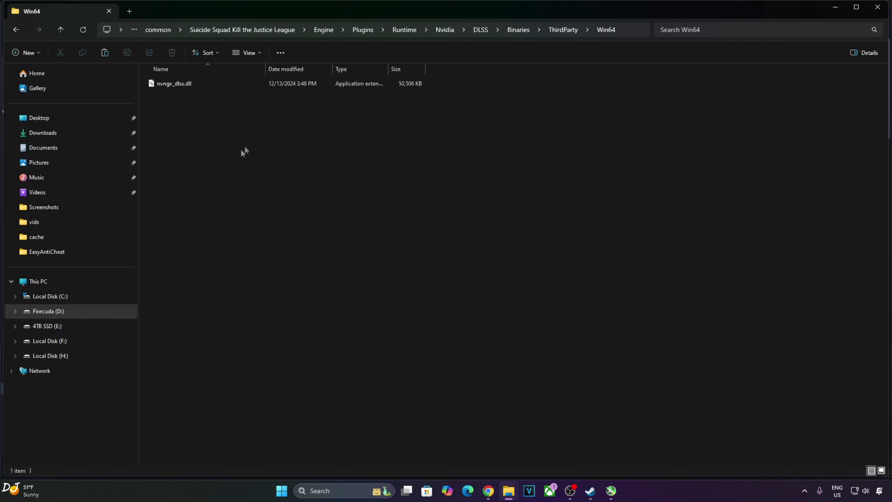
{"action": "right_click", "coordinate": [215, 118]}
{"action": "left_click", "coordinate": [221, 128]}
{"action": "left_click", "coordinate": [354, 170]}
- Return to Steam and launch Suicide Squad: Kill the Justice League again
{"action": "left_click", "coordinate": [591, 490]}
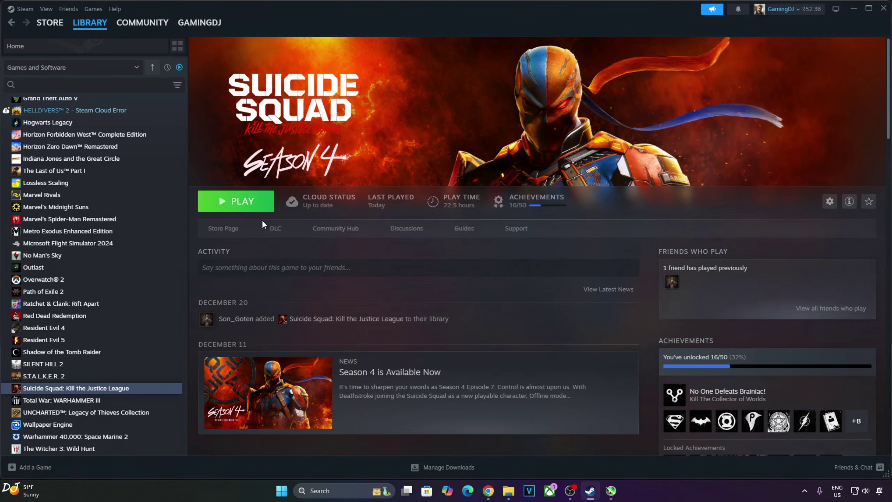
{"action": "left_click", "coordinate": [259, 210]}
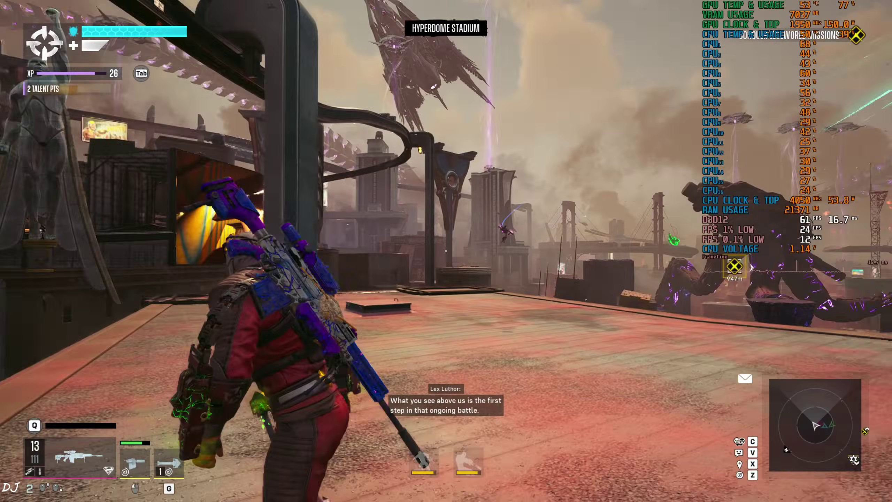
- Run and jetpack across the first rooftop toward the objective
{"action": "key", "text": "w"}
{"action": "key", "text": "w"}
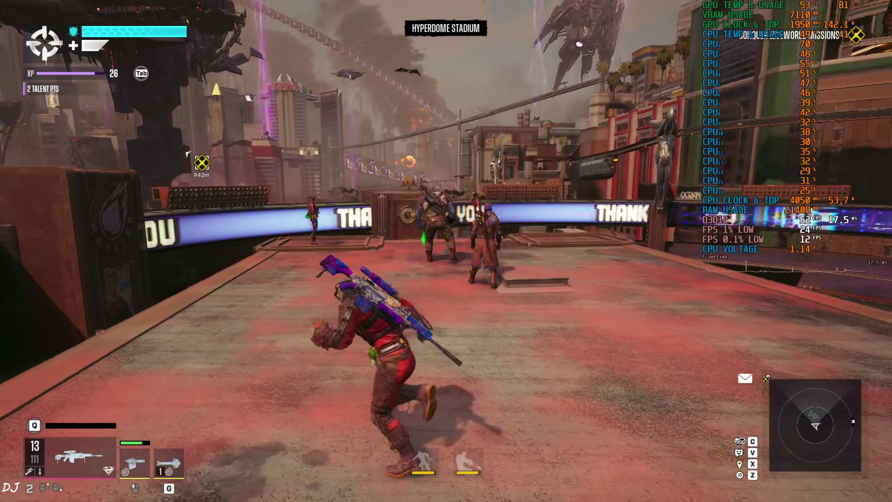
{"action": "key", "text": "space"}
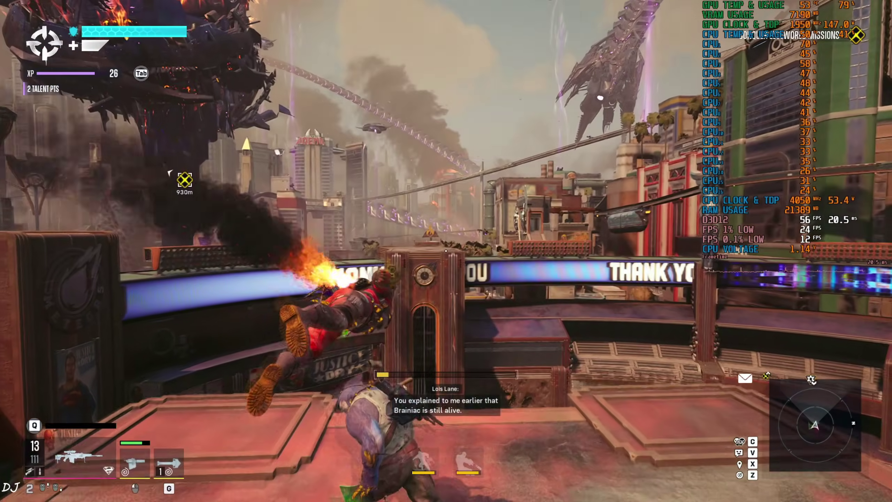
{"action": "key", "text": "w"}
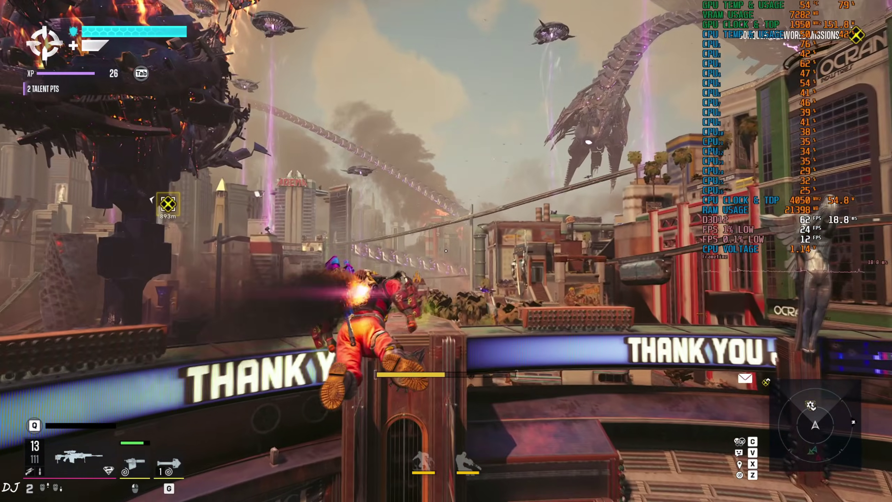
{"action": "key", "text": "w"}
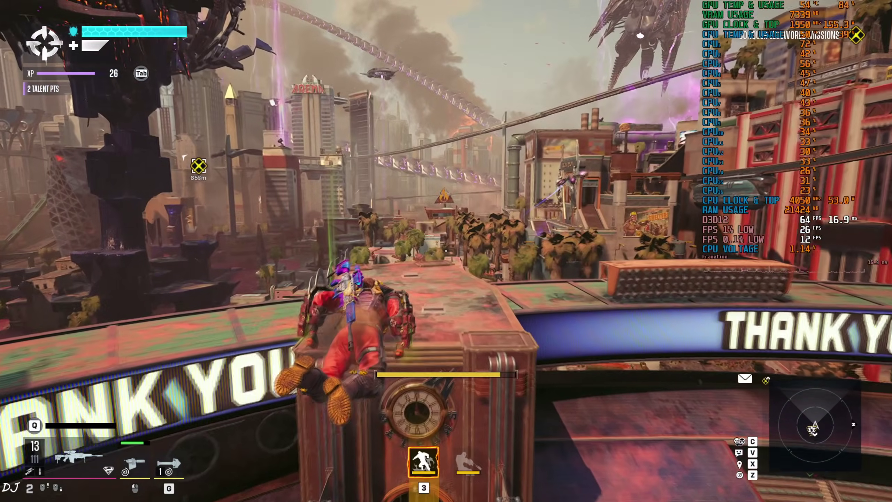
{"action": "key", "text": "w"}
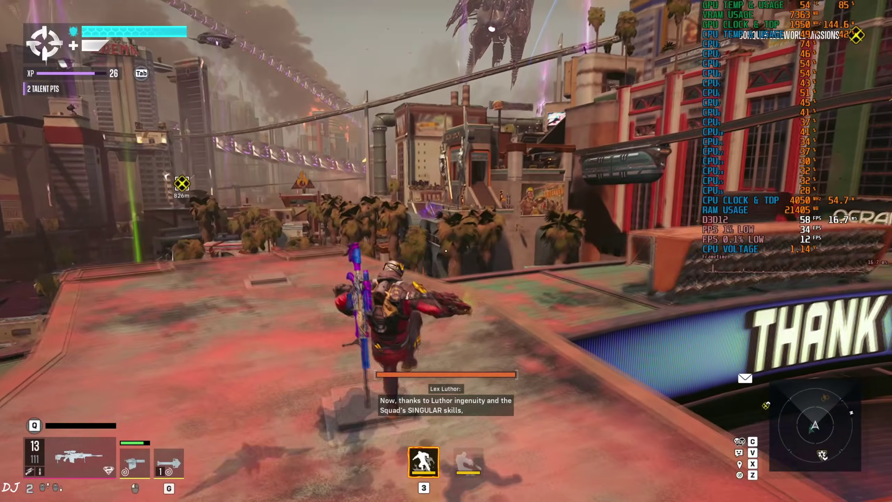
- Jetpack to the next rooftop, turn toward the teammates and open the OptiScaler overlay with Insert
{"action": "key", "text": "w"}
{"action": "key", "text": "space"}
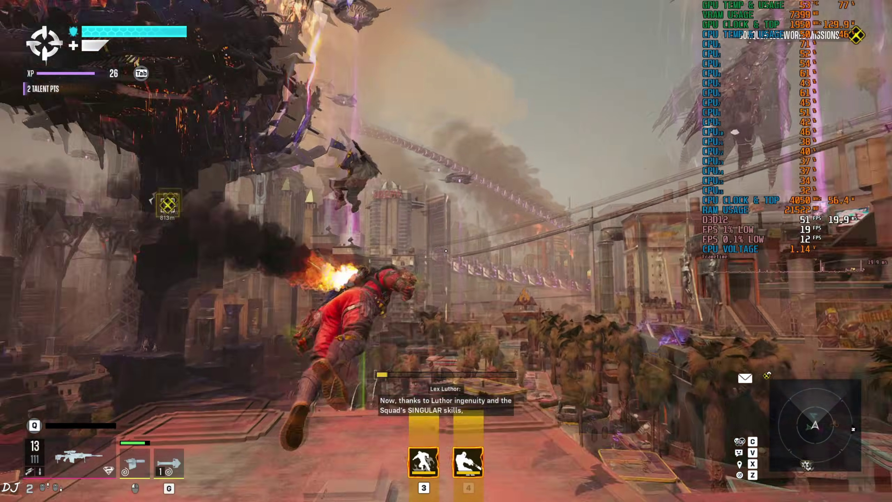
{"action": "key", "text": "w"}
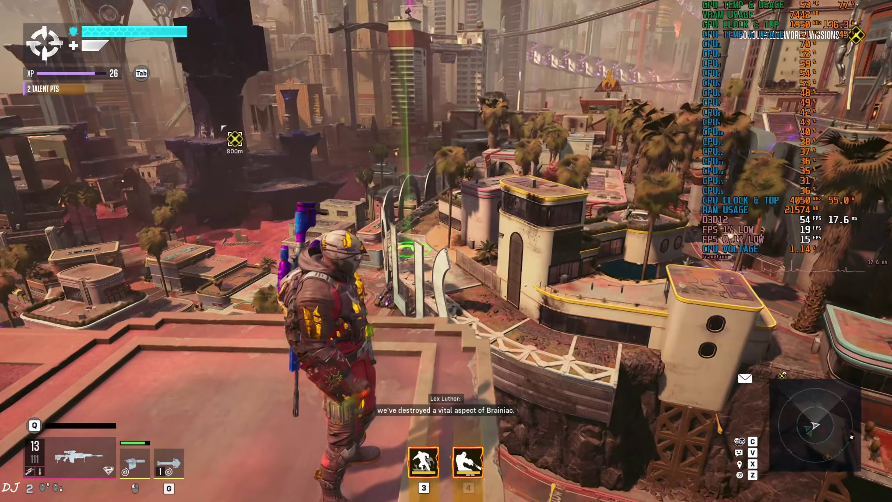
{"action": "key", "text": "s"}
{"action": "key", "text": "a"}
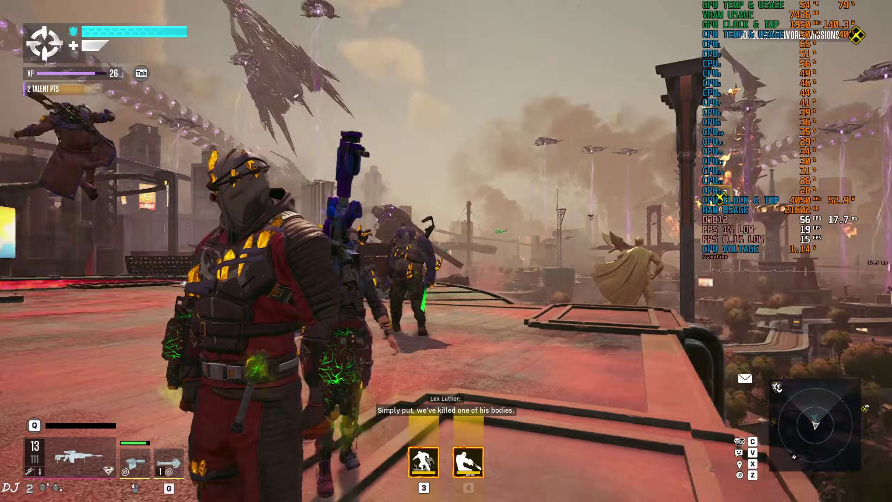
{"action": "key", "text": "Insert"}
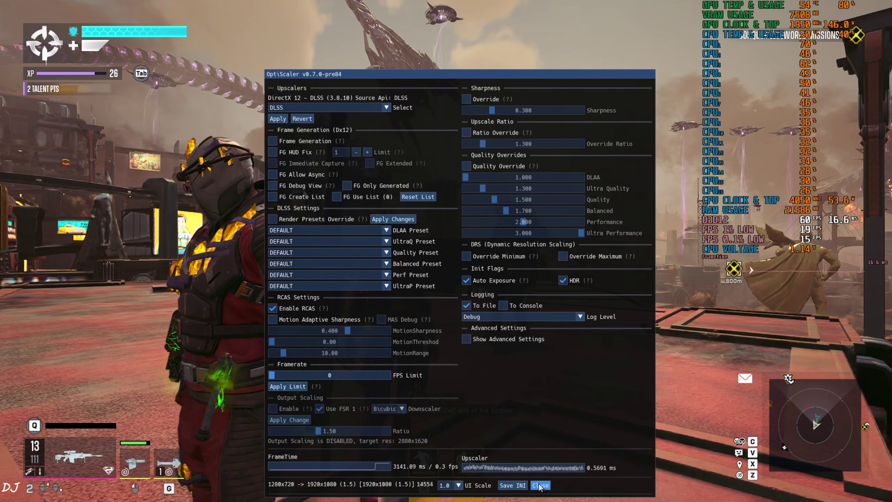
- Enable OptiScaler Frame Generation and FG HUD Fix, then turn off FG Debug View
{"action": "left_click", "coordinate": [288, 139]}
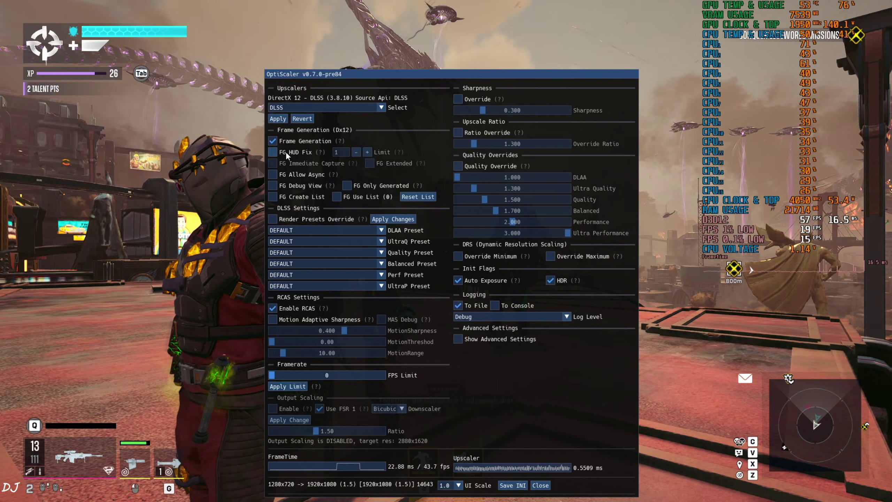
{"action": "left_click", "coordinate": [285, 153]}
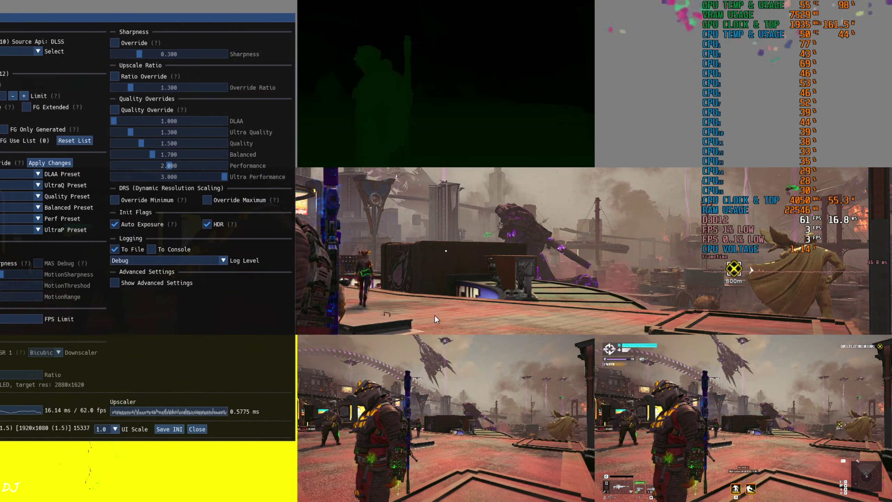
{"action": "left_click_drag", "start_coordinate": [97, 15], "coordinate": [304, 25]}
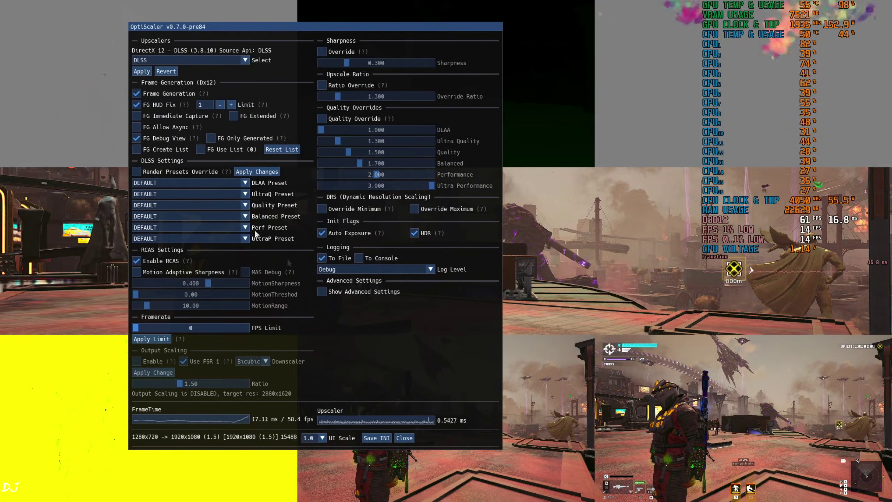
{"action": "left_click", "coordinate": [145, 140]}
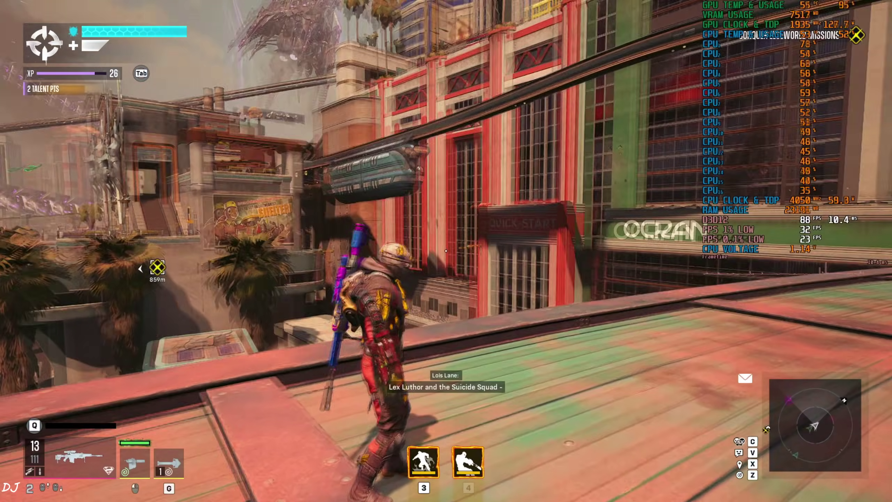
- Jetpack off the rooftop past the OCRAN building and run up the street toward the enemy
{"action": "key", "text": "space"}
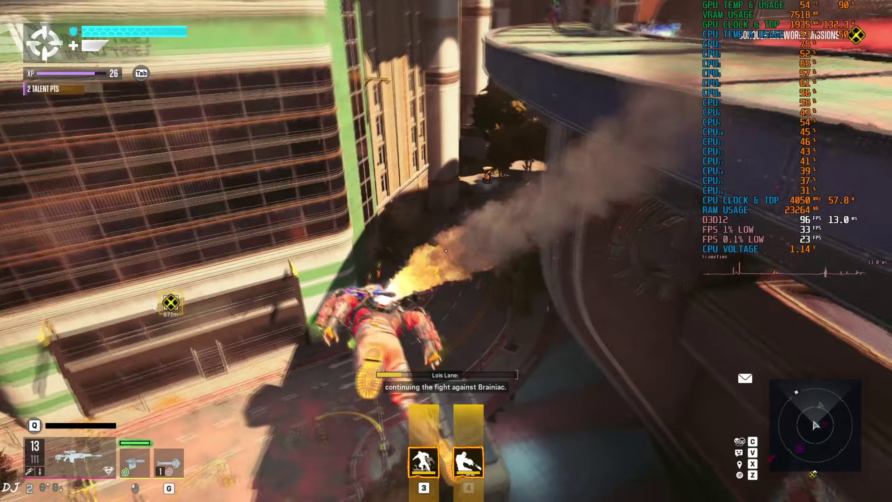
{"action": "key", "text": "w"}
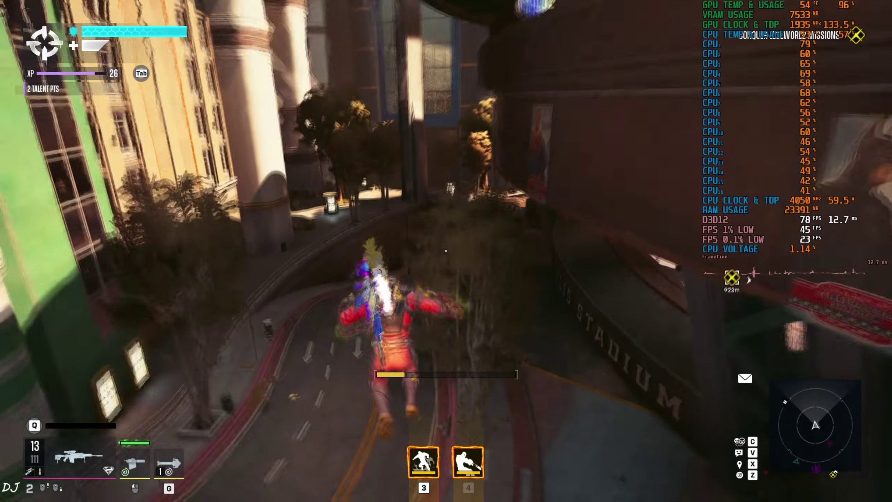
{"action": "key", "text": "w"}
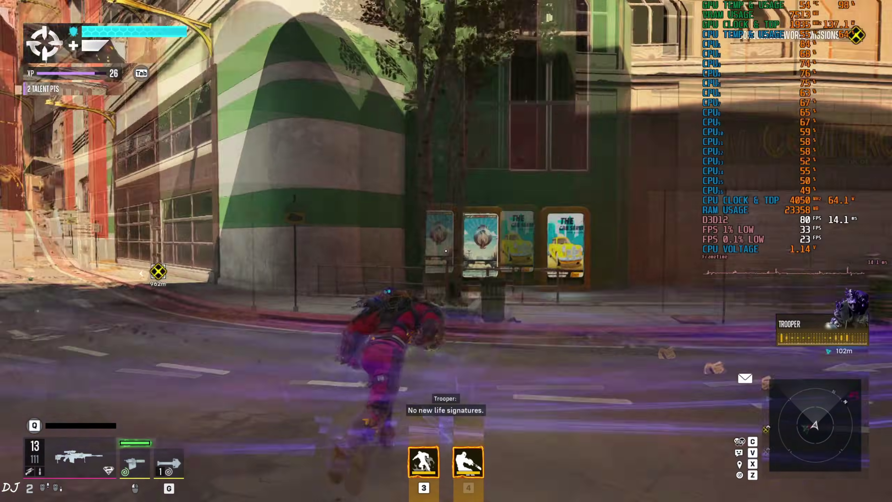
{"action": "key", "text": "w"}
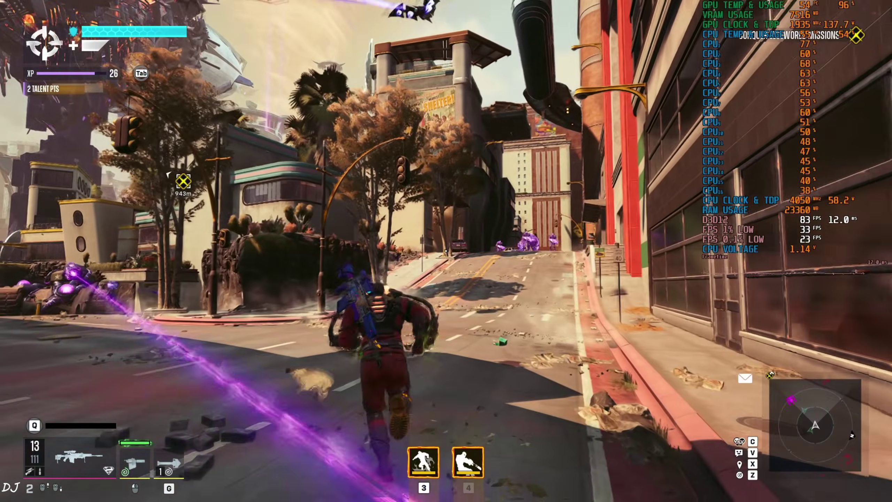
{"action": "key", "text": "w"}
- Aim the sniper rifle and fire repeated shots at the enemy while advancing
{"action": "right_click", "coordinate": [446, 251]}
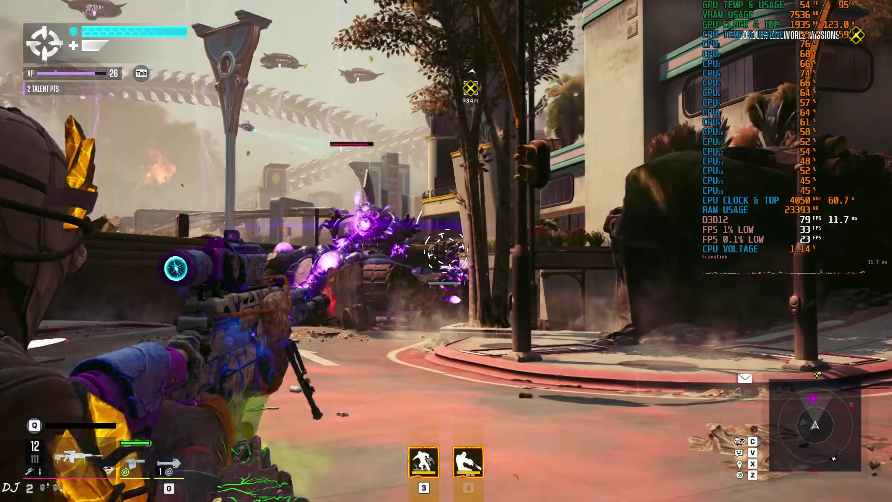
{"action": "left_click", "coordinate": [446, 251]}
{"action": "key", "text": "w"}
{"action": "left_click", "coordinate": [446, 251]}
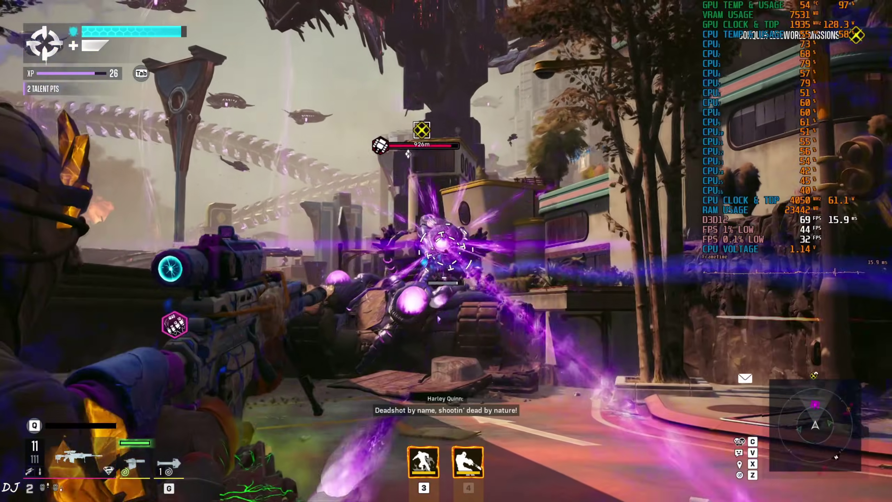
{"action": "left_click", "coordinate": [446, 251]}
{"action": "left_click", "coordinate": [446, 250]}
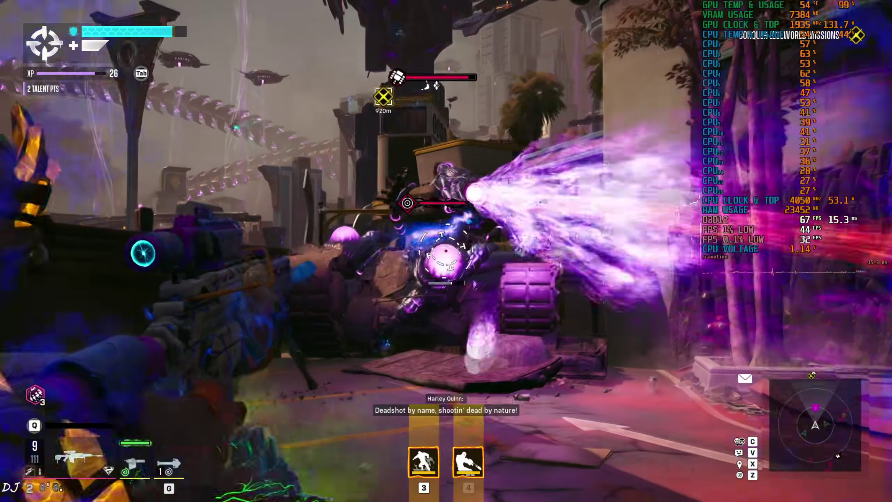
{"action": "left_click", "coordinate": [446, 251]}
{"action": "key", "text": "w"}
{"action": "left_click", "coordinate": [446, 250]}
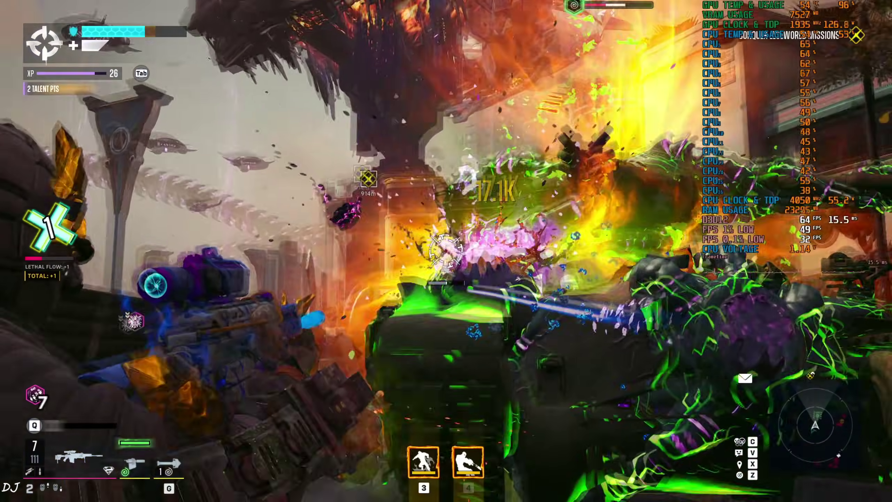
- Run down the street to the tank and shoot it until destroyed for +366XP
{"action": "key", "text": "w"}
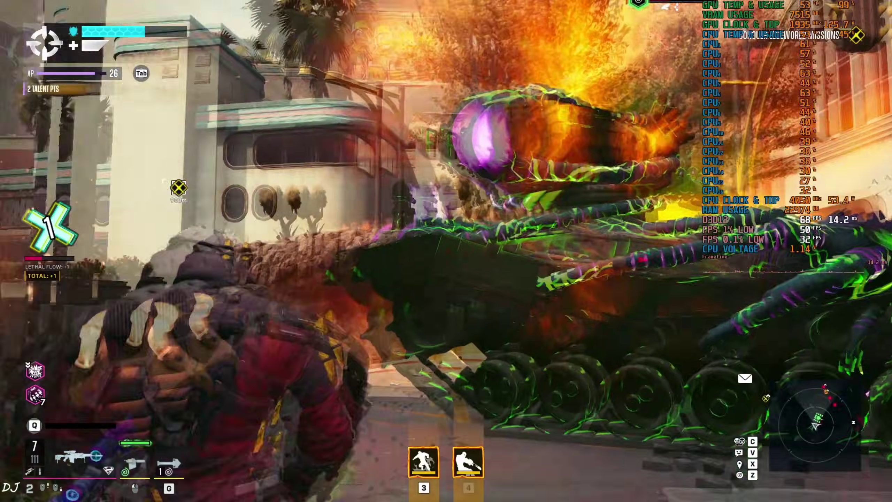
{"action": "key", "text": "w"}
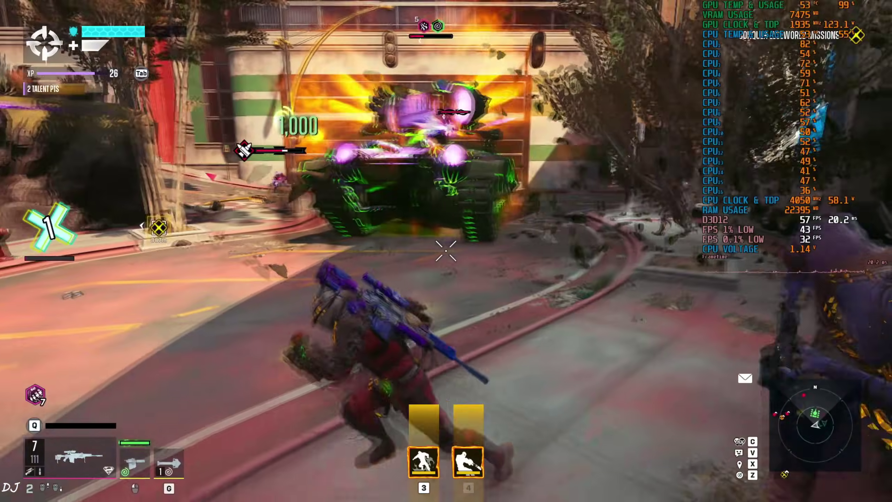
{"action": "key", "text": "w"}
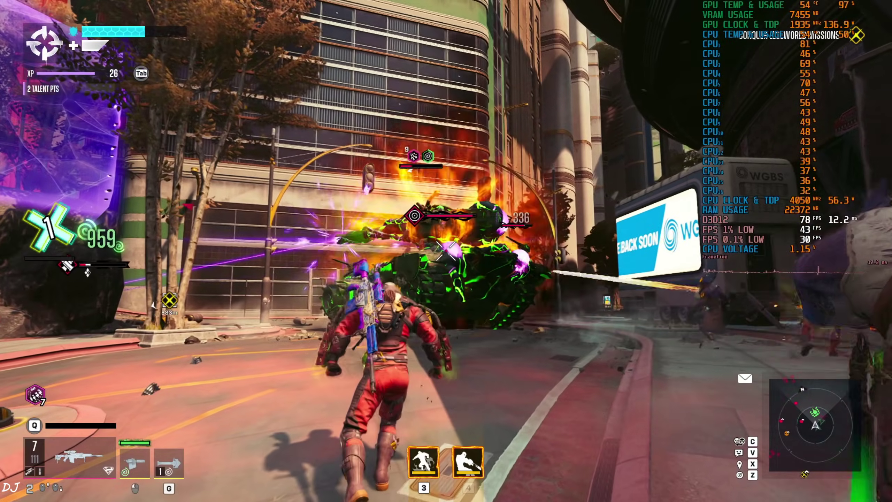
{"action": "key", "text": "s"}
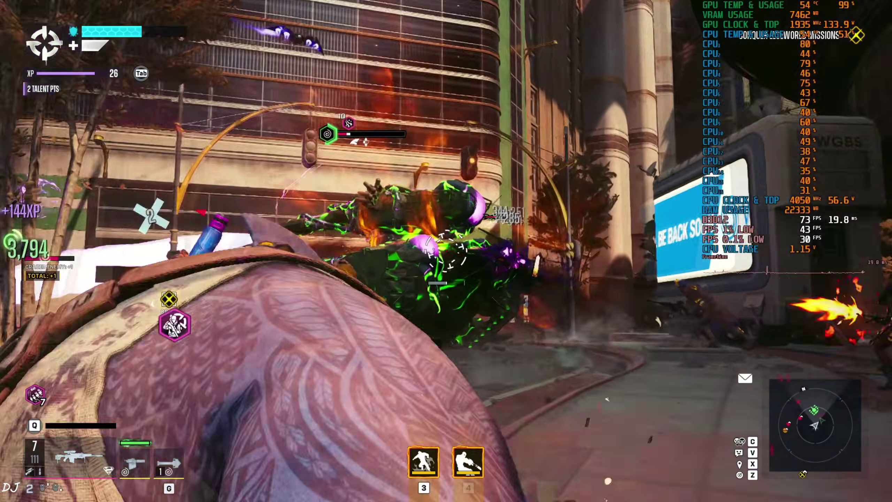
{"action": "left_click", "coordinate": [446, 250]}
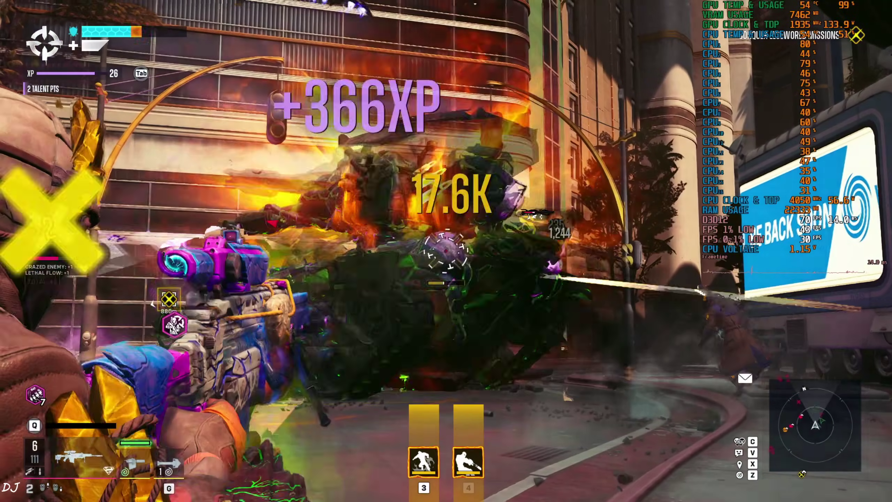